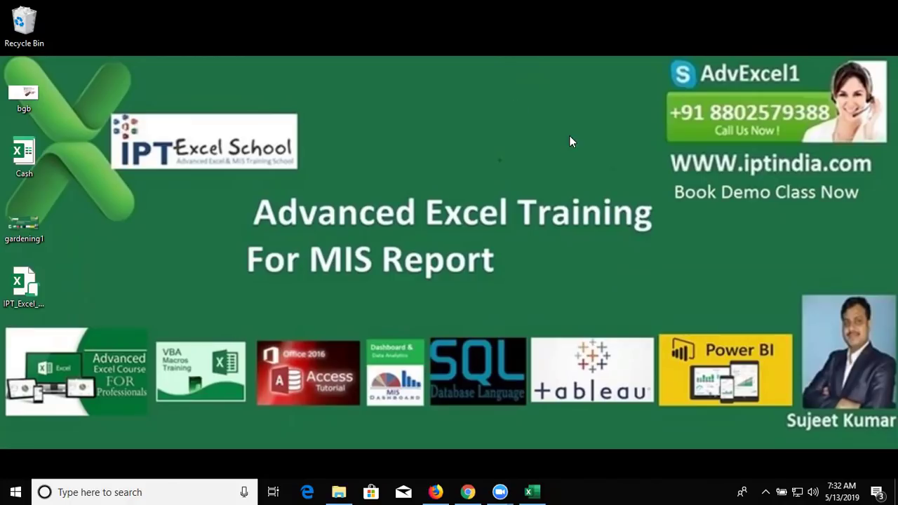
Bring the blank Book1 workbook to the front and dismiss its recent-workbooks list
left_click(533, 490)
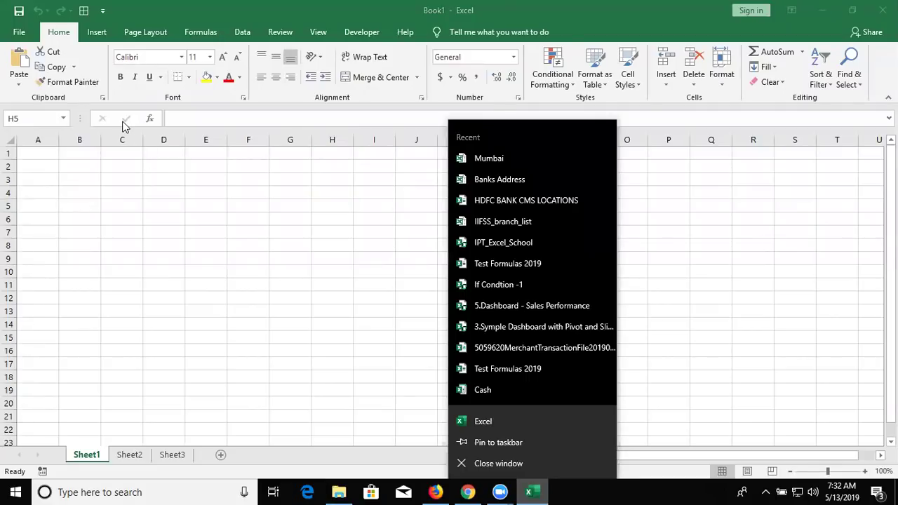
left_click(278, 279)
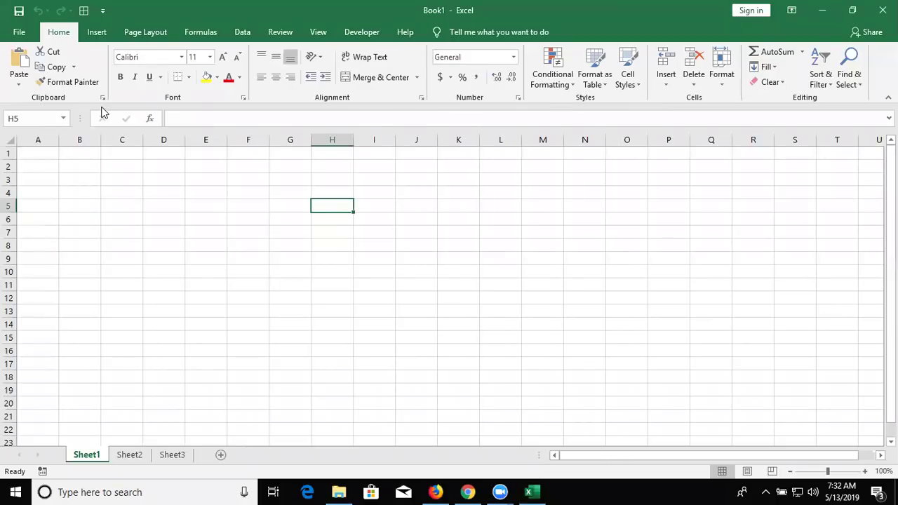
Select Sheet1!A1:D8 and define the workbook name 'Data' for it
left_click(32, 152)
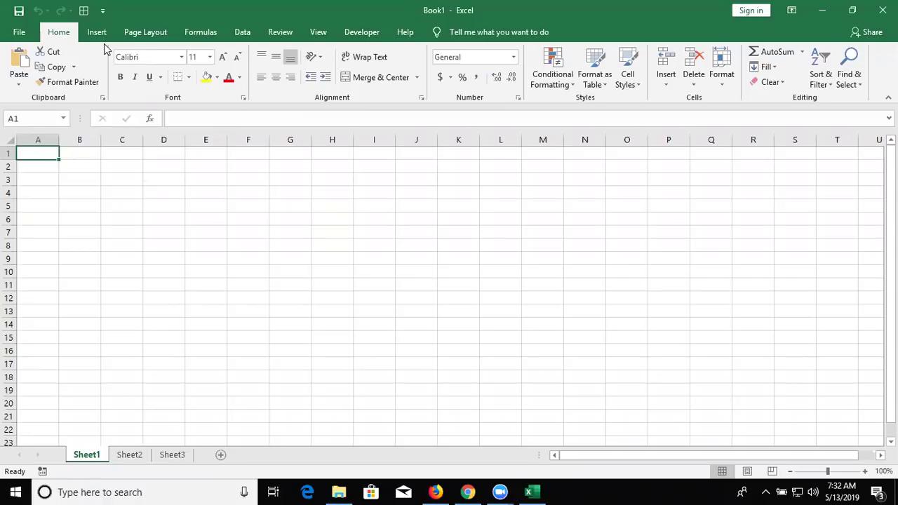
left_click(91, 169)
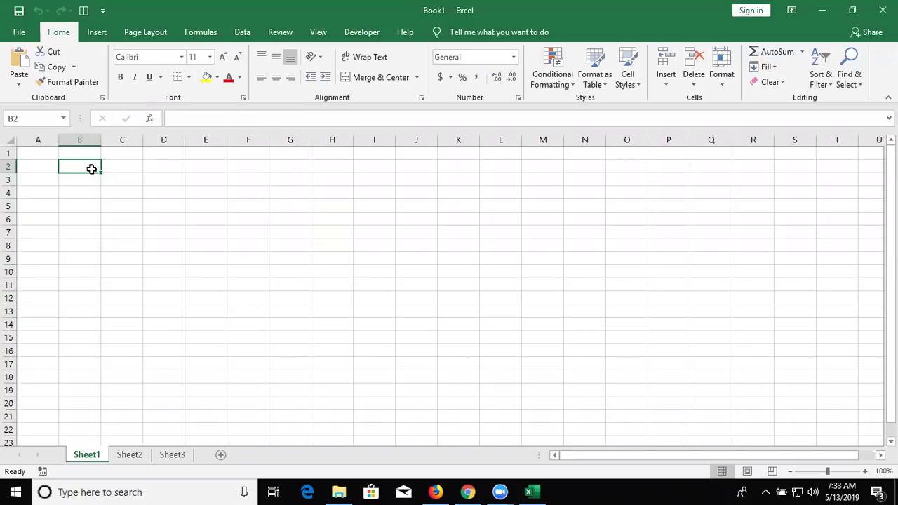
left_click(204, 26)
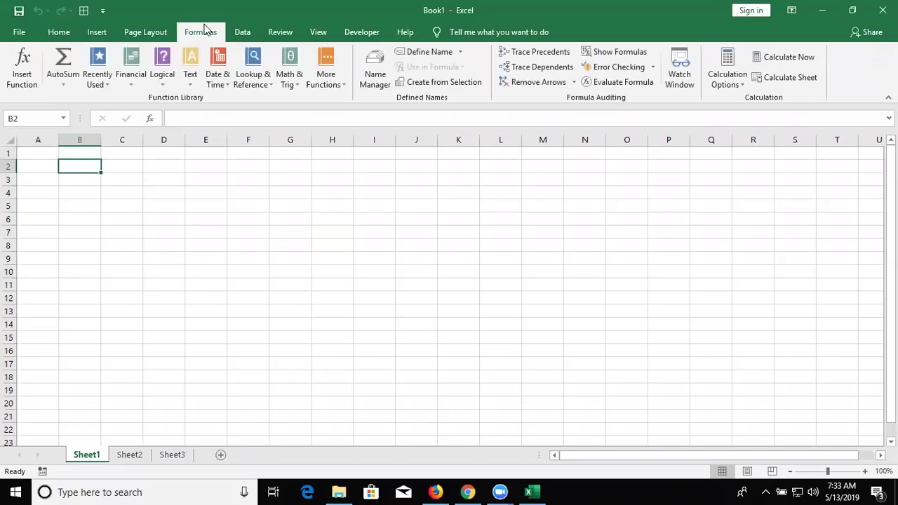
left_click(46, 152)
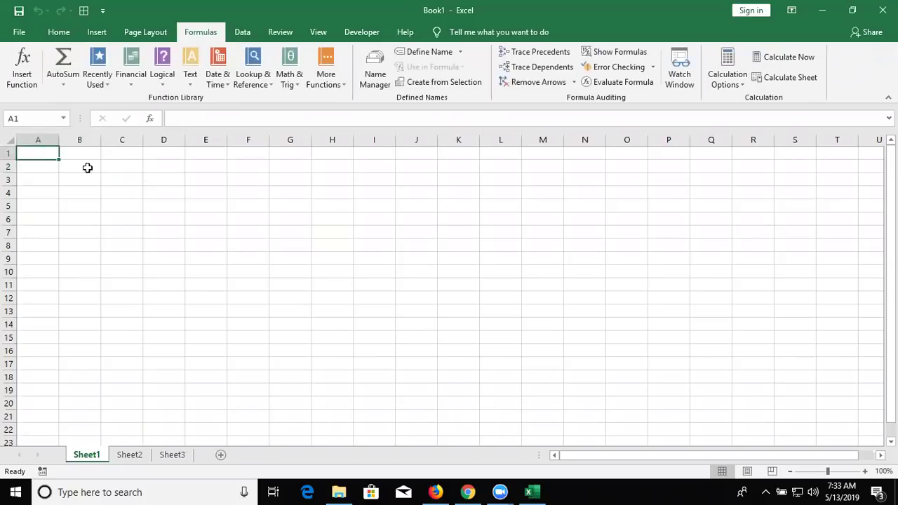
left_click_drag(87, 168, 151, 243)
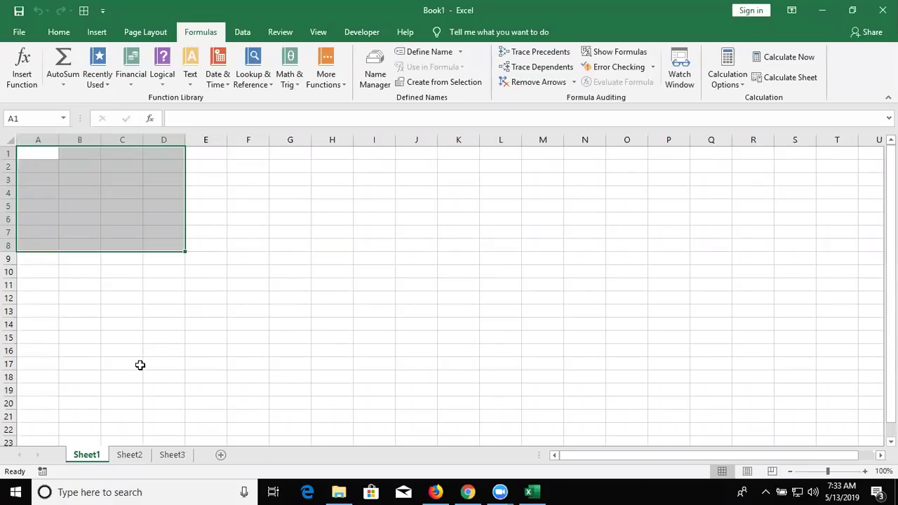
left_click(429, 57)
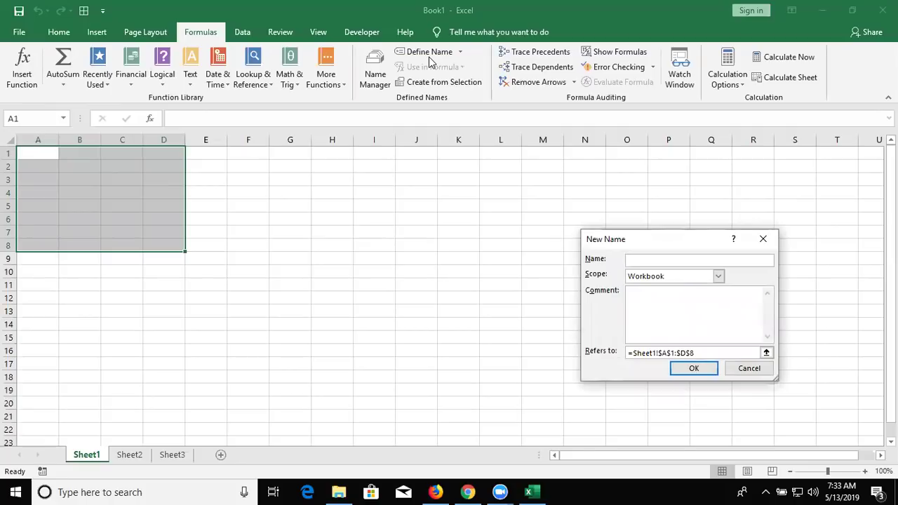
type("A")
key("BackSpace")
type("Data")
key("Return")
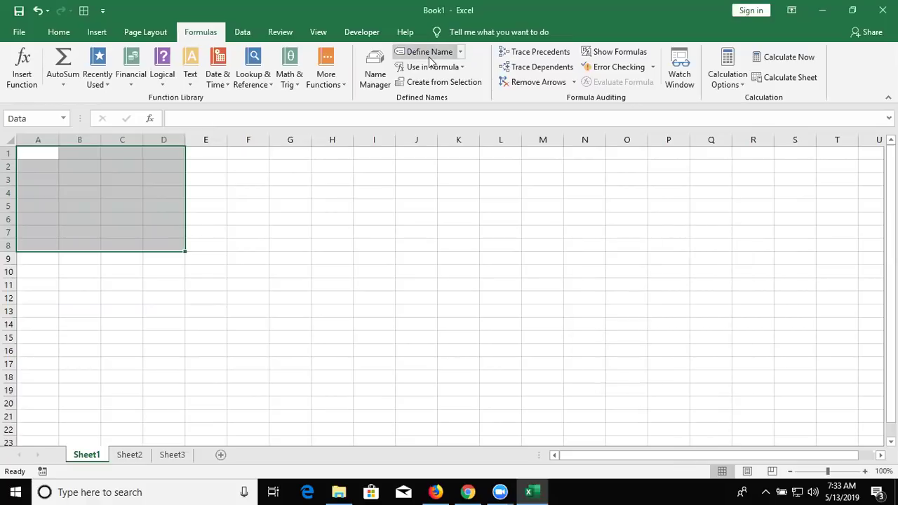
left_click(44, 166)
left_click(112, 206)
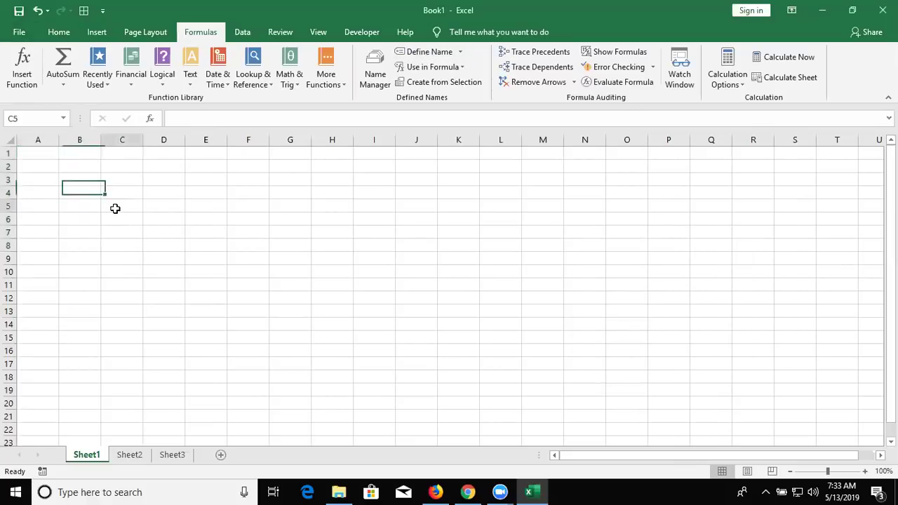
left_click(295, 204)
type("=sum")
key("Tab")
type("da")
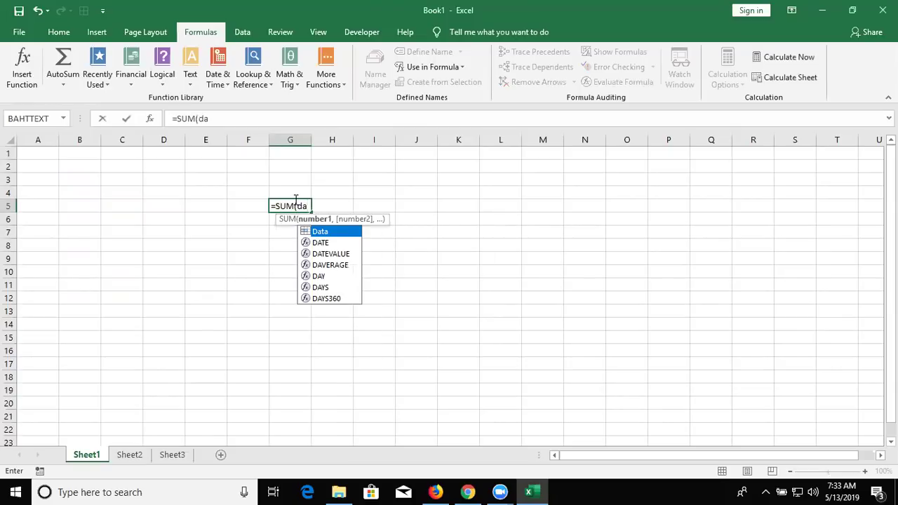
key("Tab")
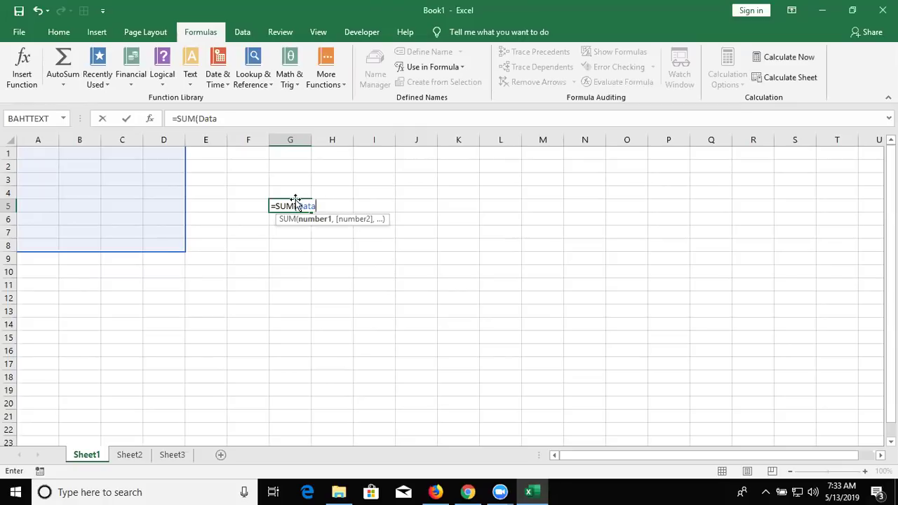
key("Escape")
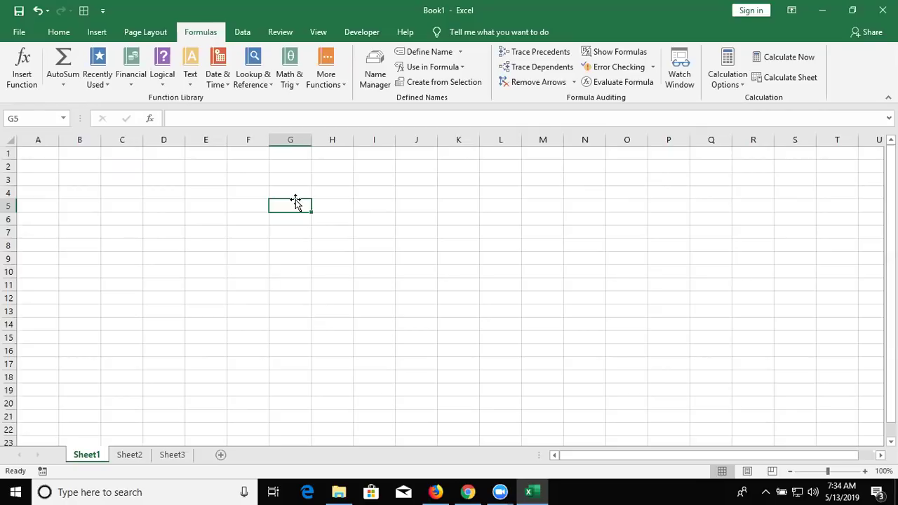
Enter the header 'ID' in cell A1
left_click(95, 181)
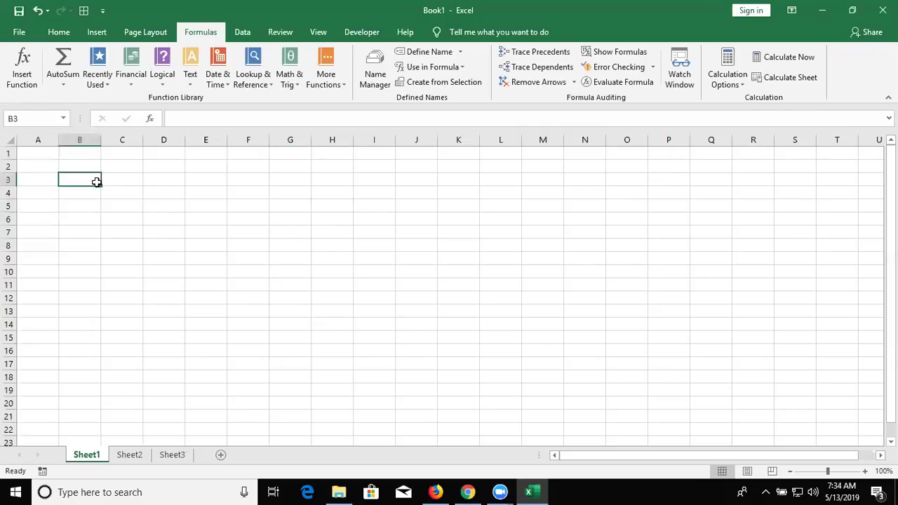
left_click(42, 156)
left_click(43, 180)
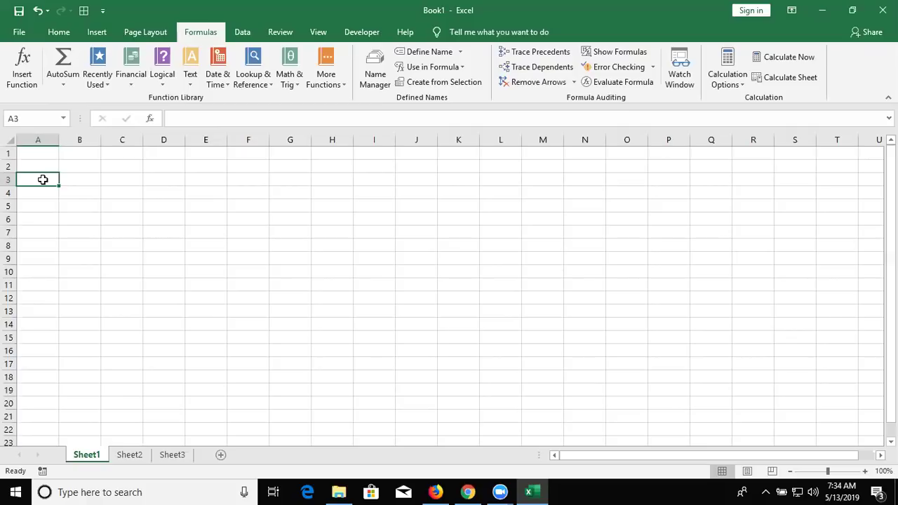
key("Up")
key("Up")
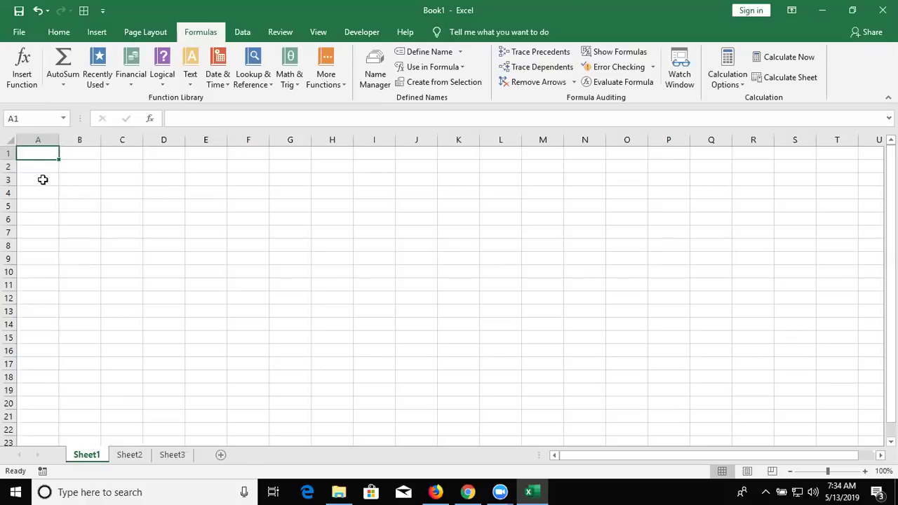
key("Down")
key("Down")
key("Up")
key("Up")
key("Right")
key("Right")
key("Right")
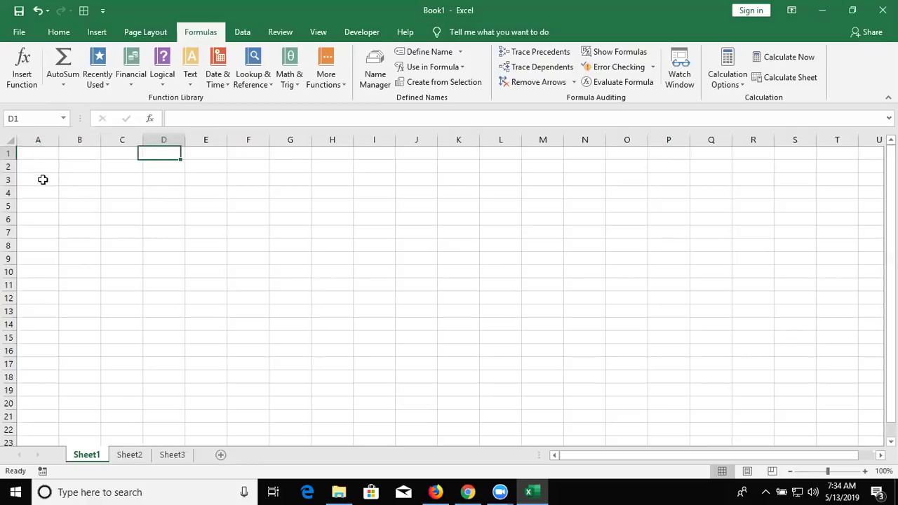
key("Right")
key("shift+Down")
key("shift+Right")
key("shift+Down")
key("shift+Down")
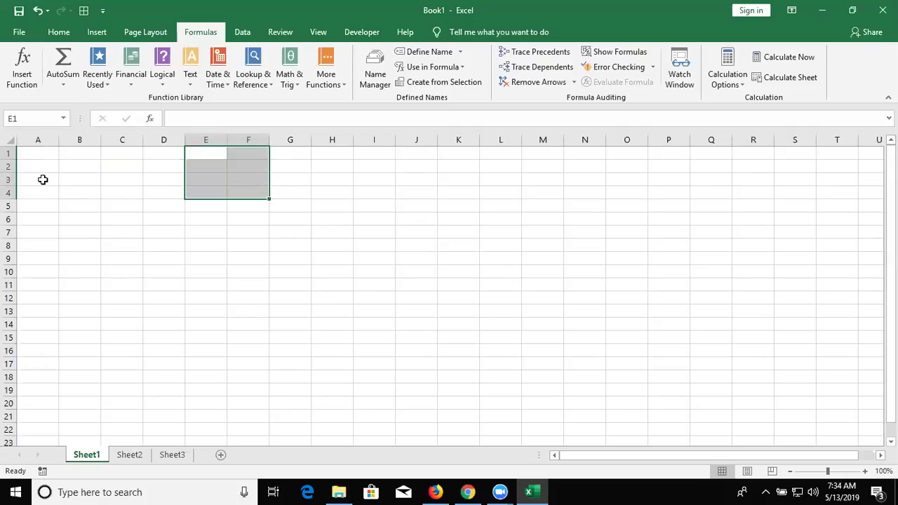
key("Left")
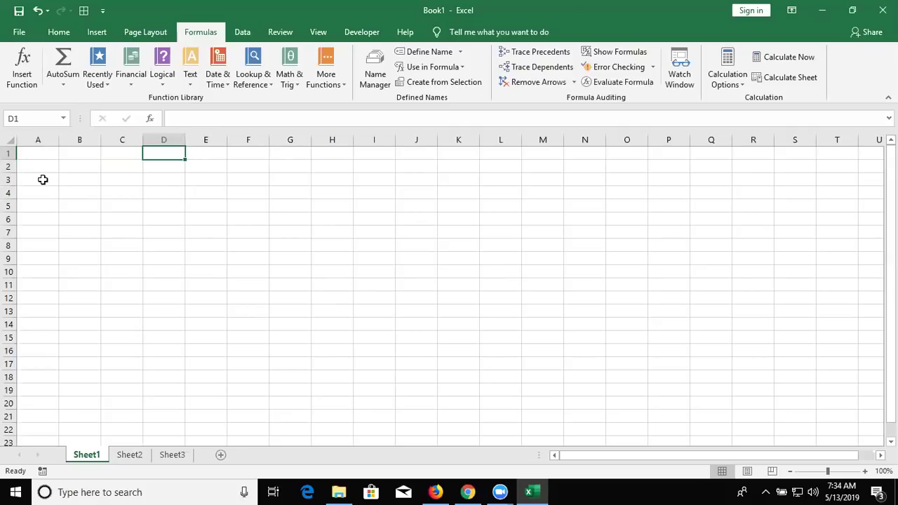
key("Left")
key("Left")
key("Left")
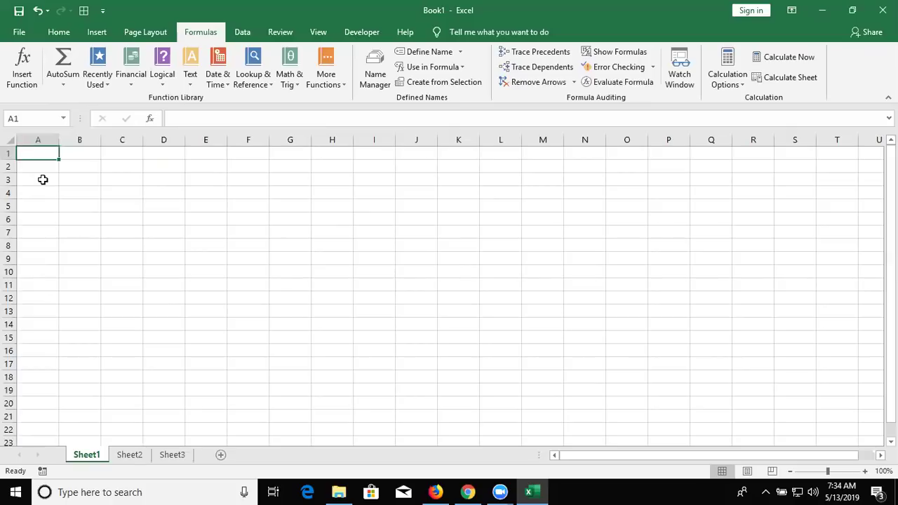
type("ID")
key("Tab")
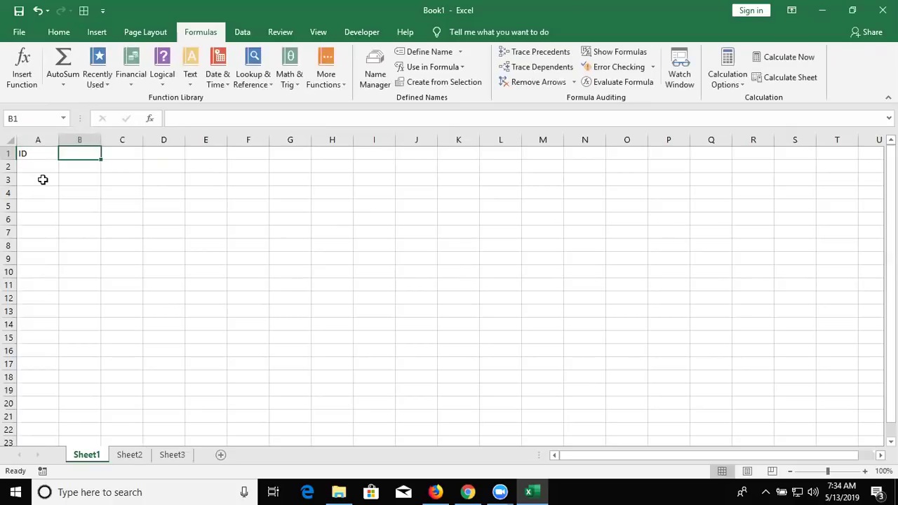
Put the header 'Amt' in B1, replacing the mistyped 'NAme'
type("NAme")
key("Return")
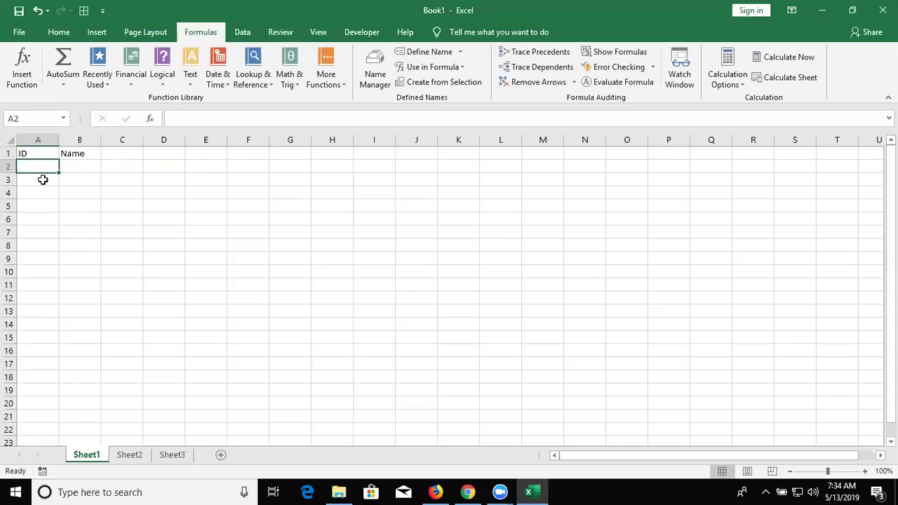
key("Up")
key("Right")
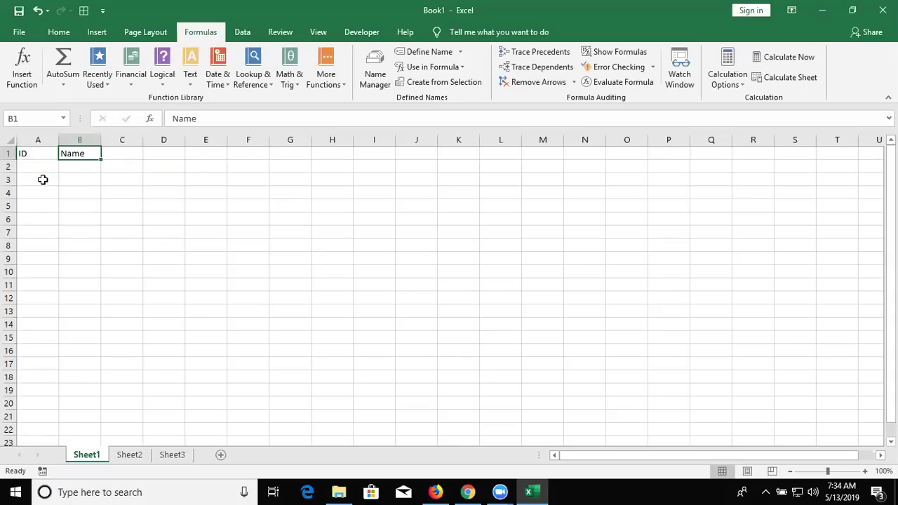
key("Left")
key("Right")
key("F2")
key("BackSpace")
key("BackSpace")
key("BackSpace")
key("BackSpace")
type("Amt")
key("Right")
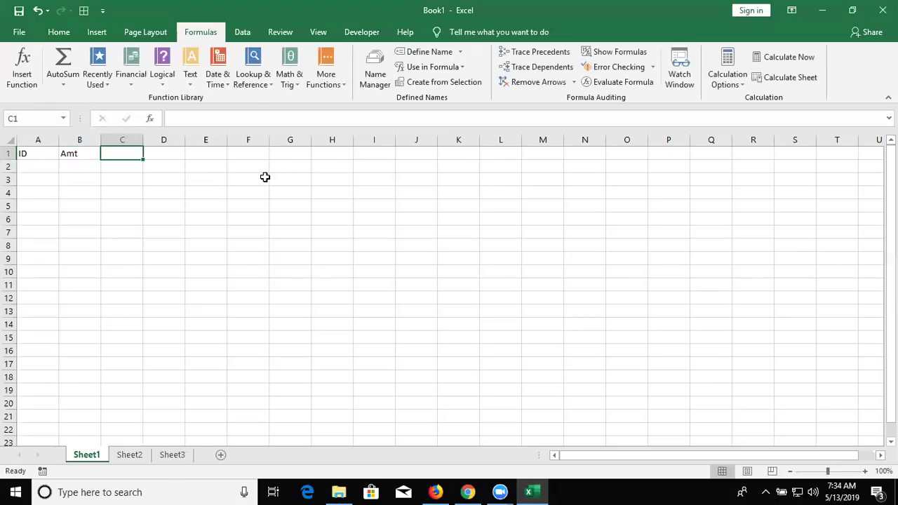
Fill F3:F7 with the IDs 1, 5, 6, 8, 9
left_click(265, 177)
key("Down")
type("5 6 8 9")
key("ctrl+Return")
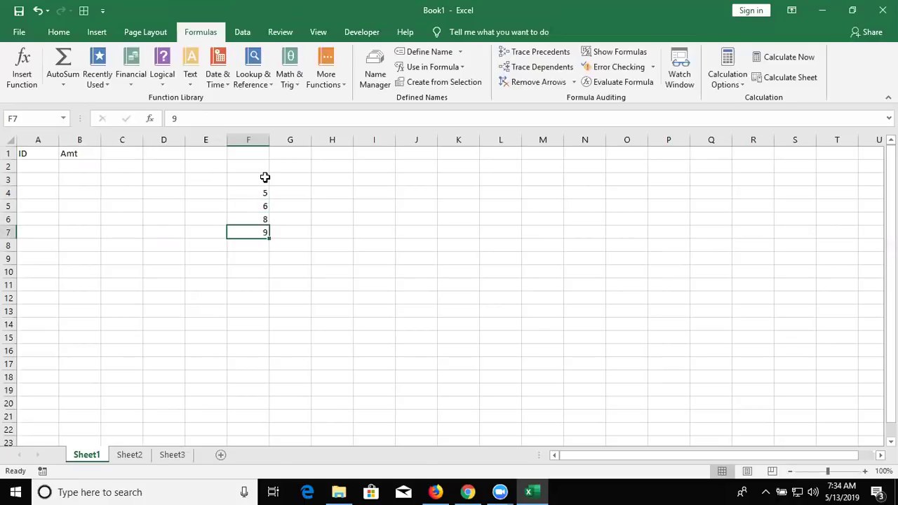
Enter amounts 524, 365, 2656, 62, 25 in G3:G7
left_click(265, 177)
key("Right")
type("524")
key("Return")
type("365")
key("Return")
type("2656")
key("Return")
type("62")
key("Return")
type("25")
key("Return")
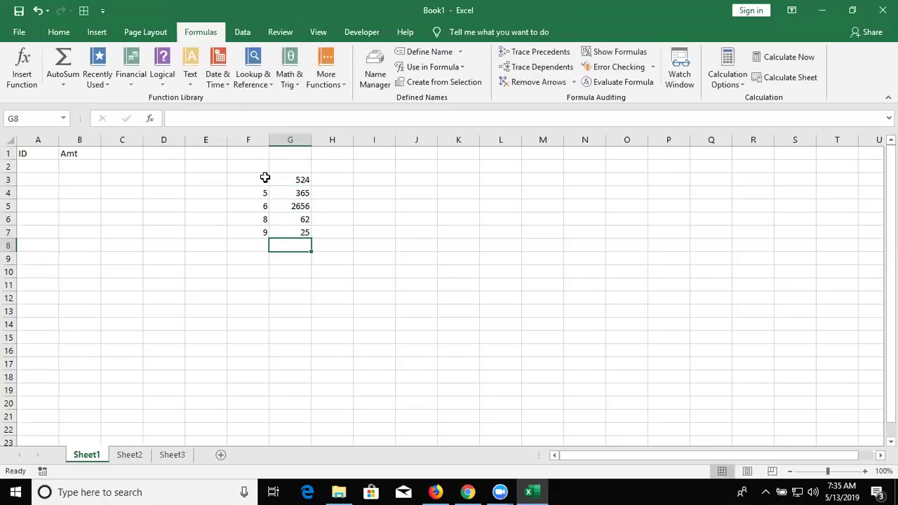
Enter ID 1 in A2 and =VLOOKUP(A2,F2:H8,2,0) in B2
left_click(35, 167)
type("1")
key("Tab")
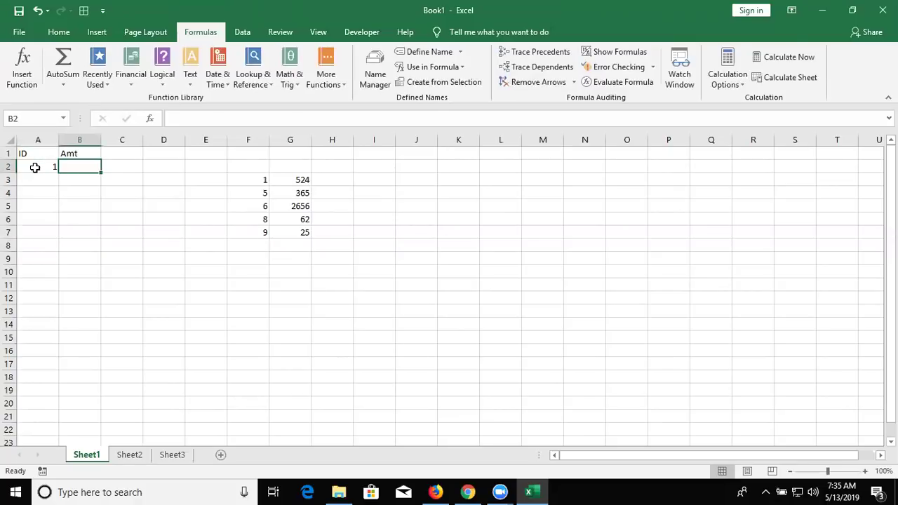
type("=vlookup(")
left_click(34, 167)
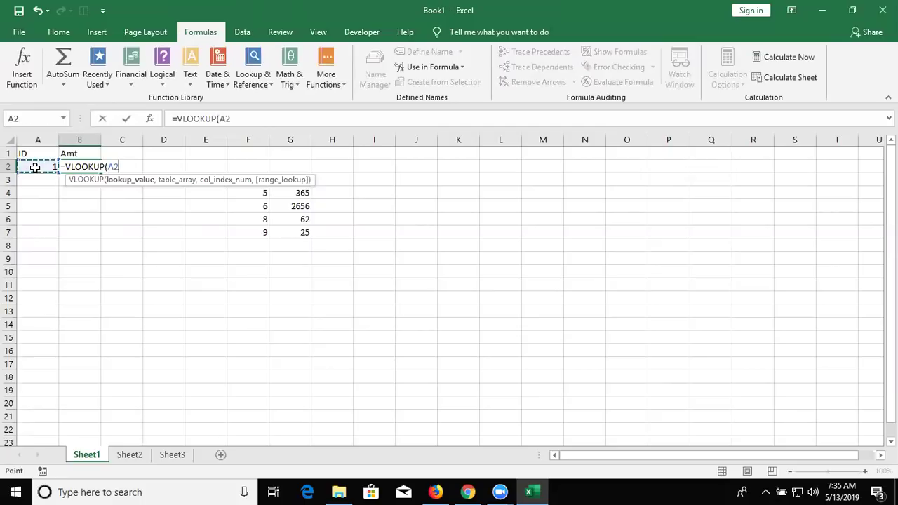
type(",")
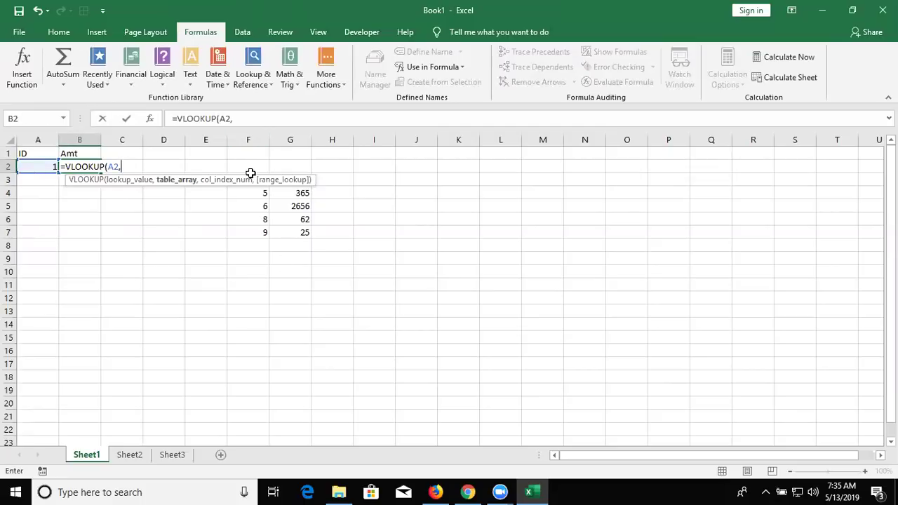
left_click_drag(251, 168, 319, 244)
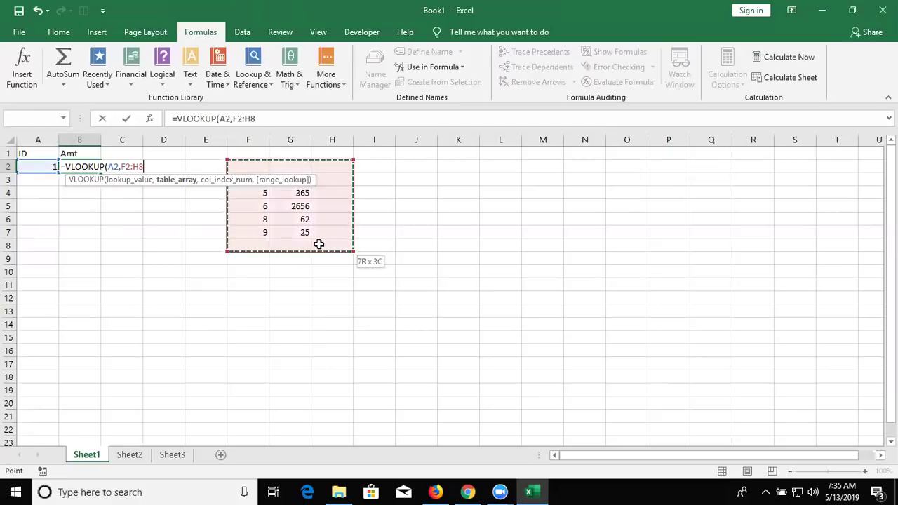
type(",2,0")
key("Return")
Test the lookup by changing A2 to 2, then to 5, which returns 365
key("Up")
key("Right")
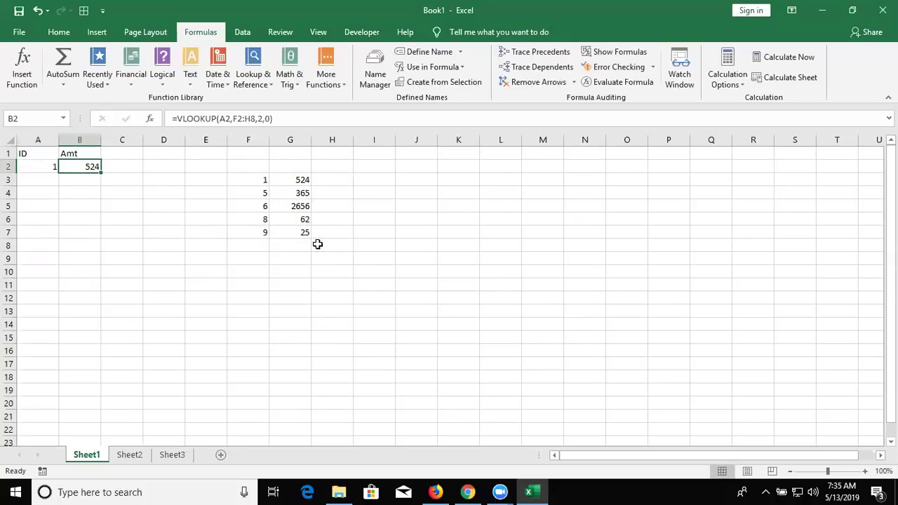
key("Left")
type("2")
key("Return")
key("Up")
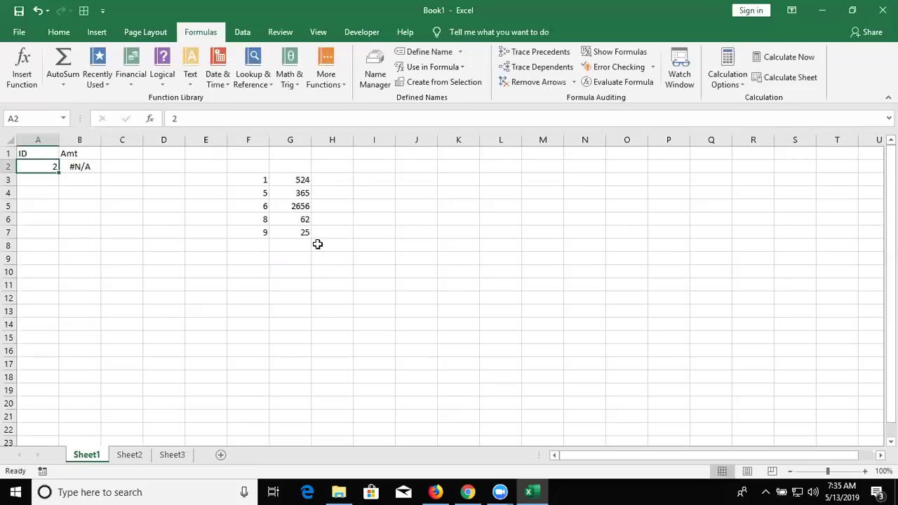
type("5")
key("Return")
key("Up")
Inspect the lookup table F3:G7, then reselect the formula in B2
key("Right")
key("Right")
key("Right")
key("Right")
key("Down")
key("shift+Right")
key("ctrl+shift+Down")
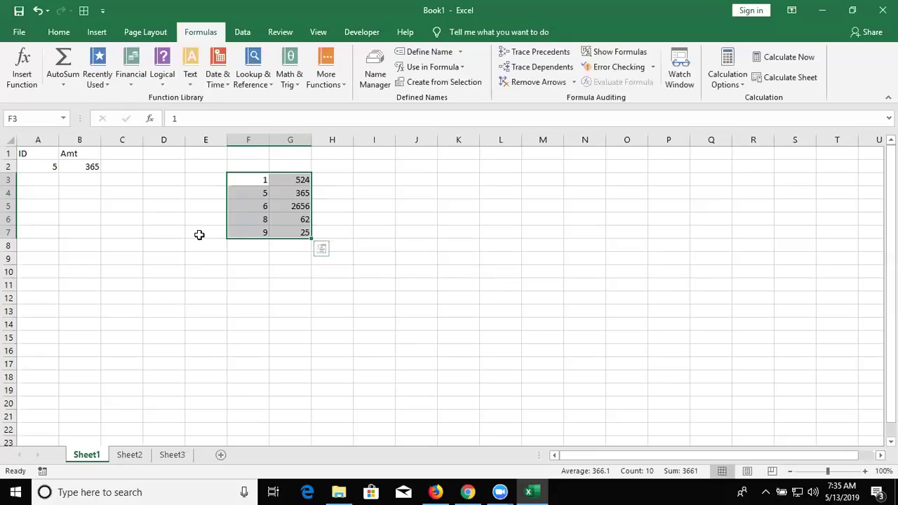
left_click(84, 179)
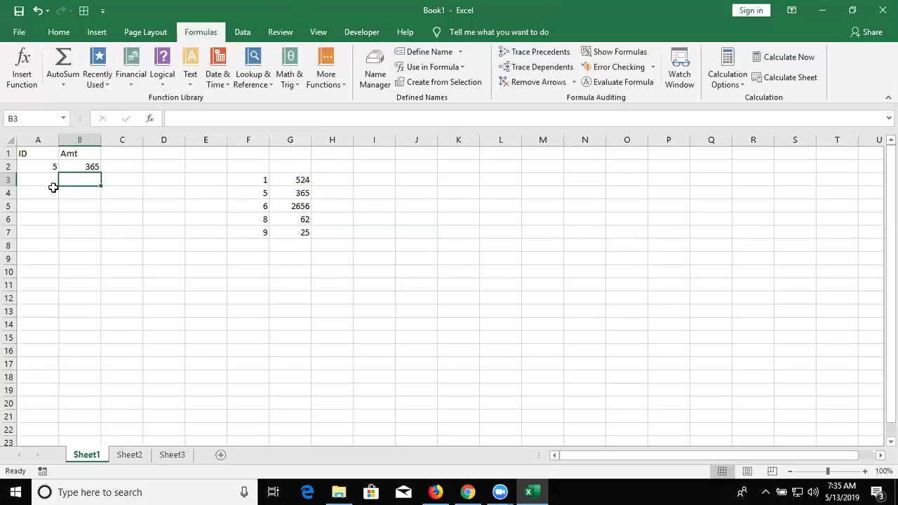
left_click(52, 179)
left_click(77, 181)
left_click(89, 165)
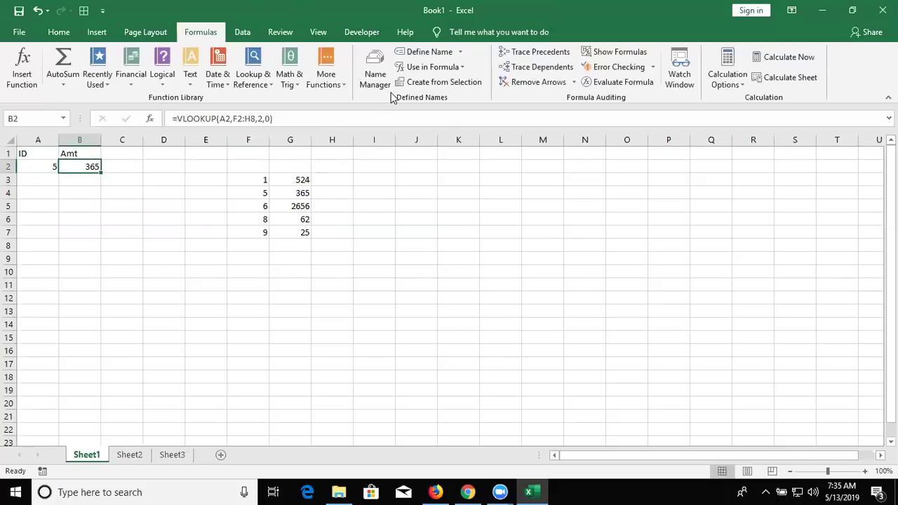
In New Name, set Amt to refer to ={1,524;2,365;6,2656;8,62;9,25}
left_click(427, 52)
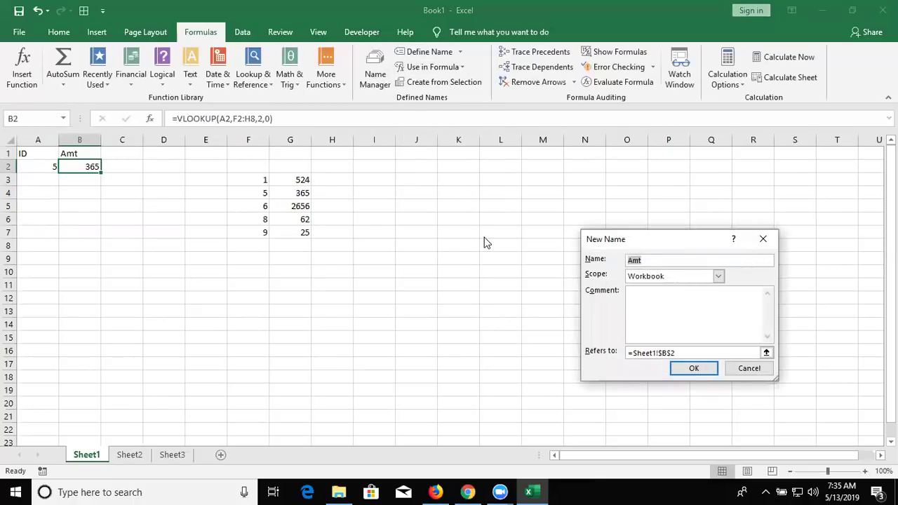
key("Tab")
key("Tab")
key("Tab")
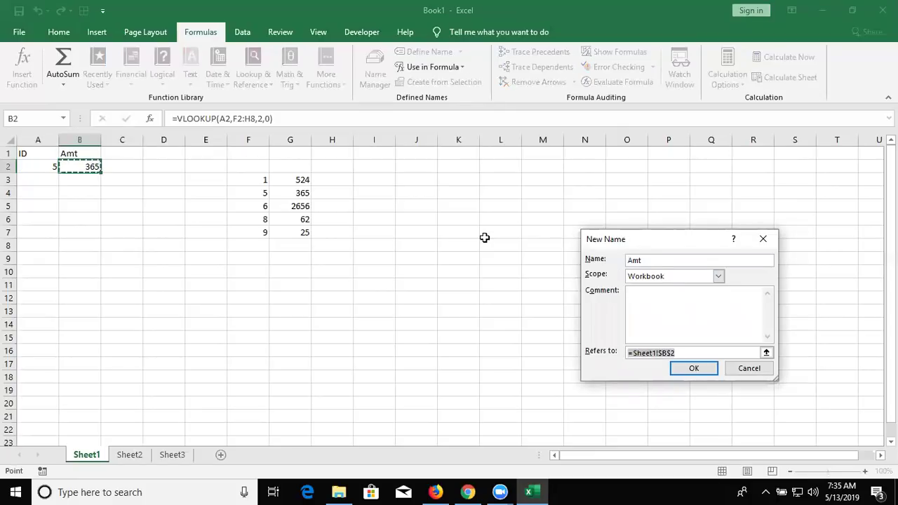
type("=(")
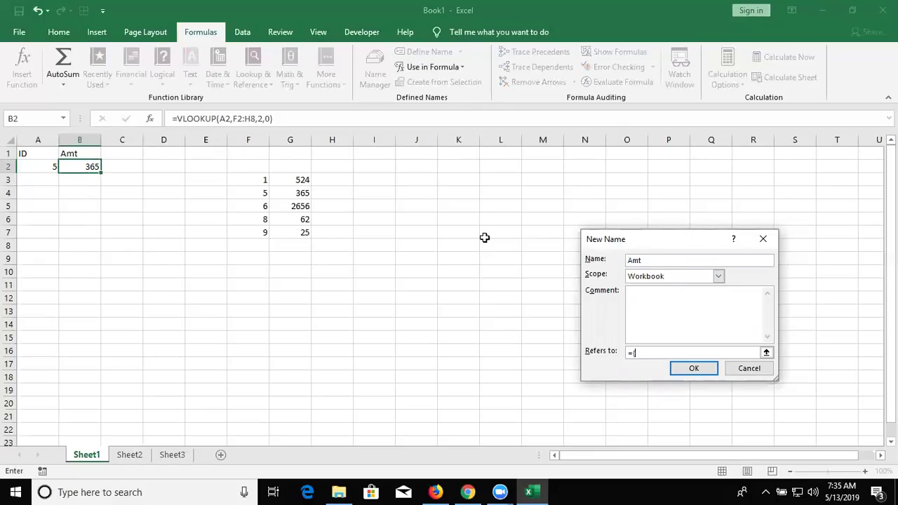
type("1")
type(",524")
type(";")
type("2,")
type("365,")
type(";")
type("6")
type(",")
type("25")
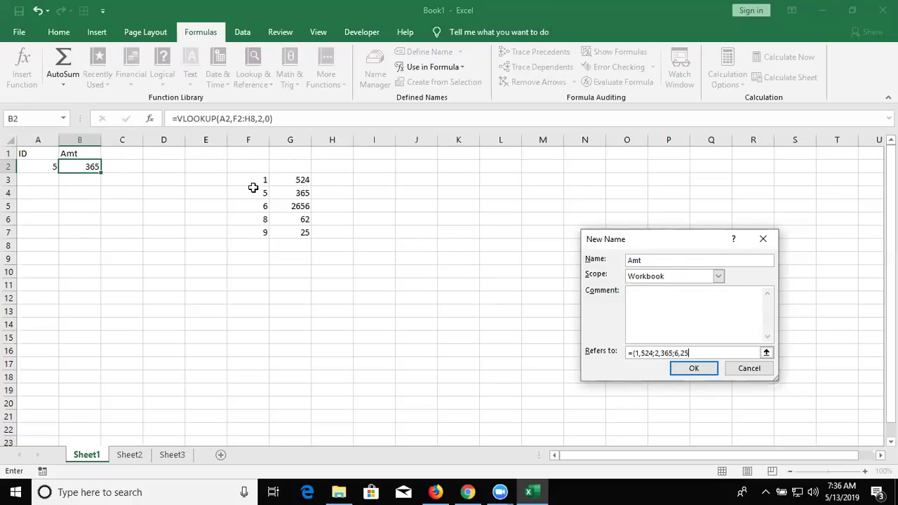
key("BackSpace")
type("656")
type(";")
type("8,")
type("62")
type(";")
type("9")
type(",")
type("25")
type("}")
Confirm the Amt name and enter ID 6 in A3
left_click(691, 369)
left_click(690, 370)
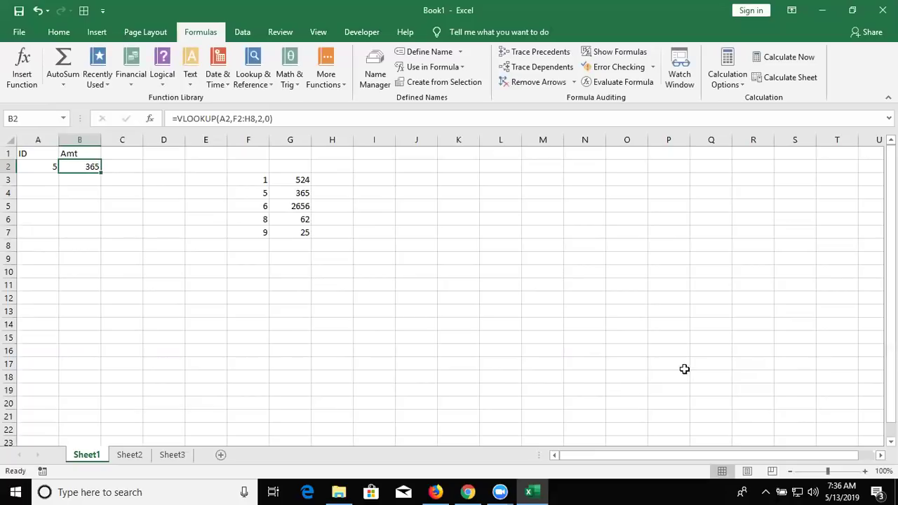
left_click(53, 179)
type("6")
key("Tab")
Enter =VLOOKUP(A3,Amt,2,0) in B3, returning 2656
type("=vl")
key("Tab")
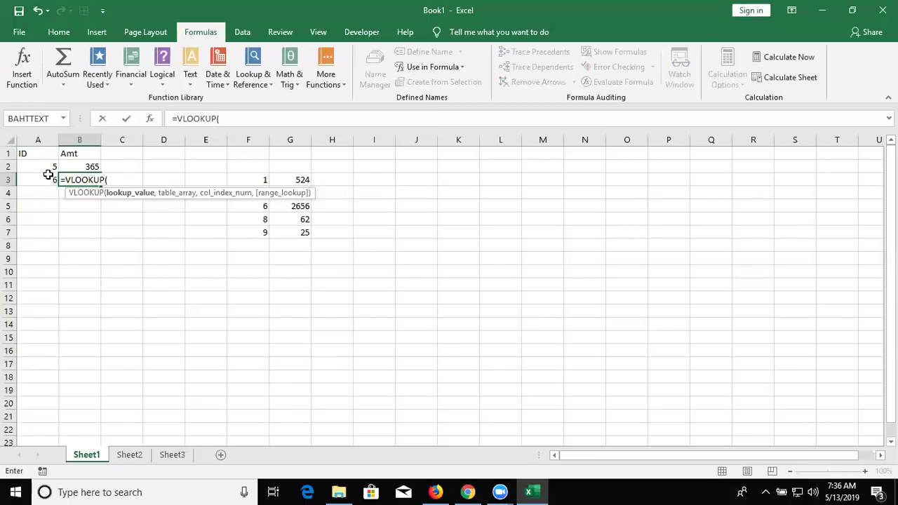
left_click(50, 177)
type(",amt")
key("Tab")
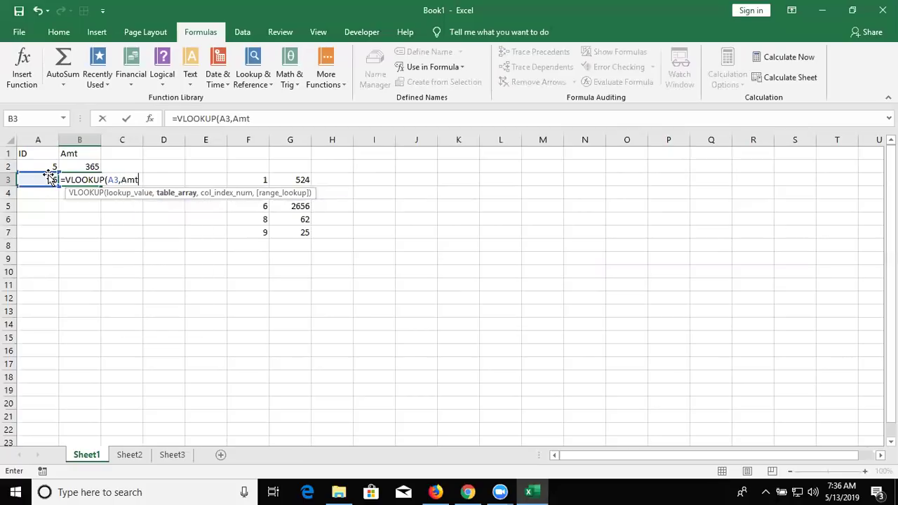
type(",2,0")
key("Return")
left_click(47, 175)
key("Right")
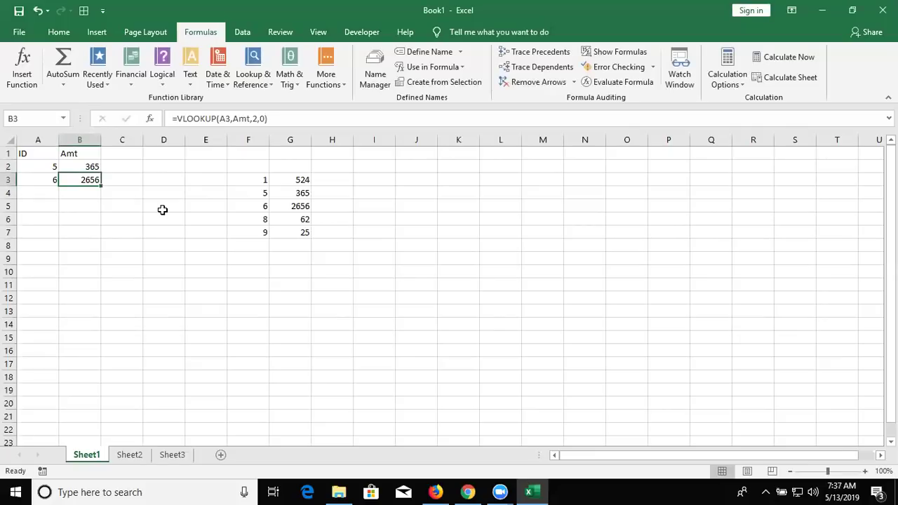
On Sheet2, put 'Sales' in A1 and enter the first tier 0-40 with incentive 500
left_click(144, 456)
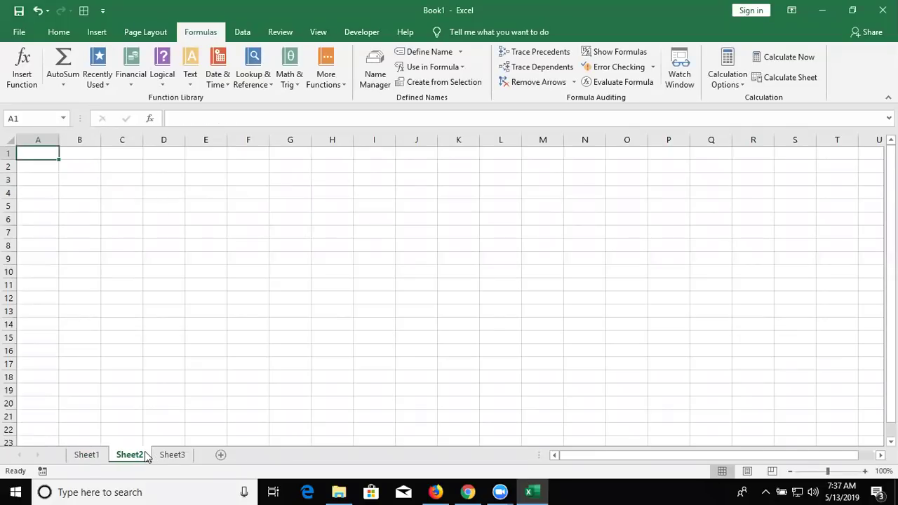
type("Sales")
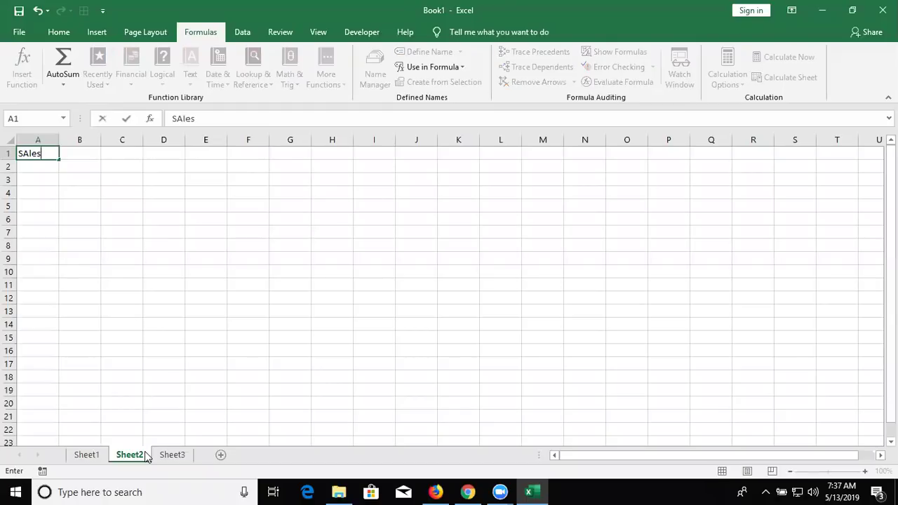
key("Tab")
left_click(171, 184)
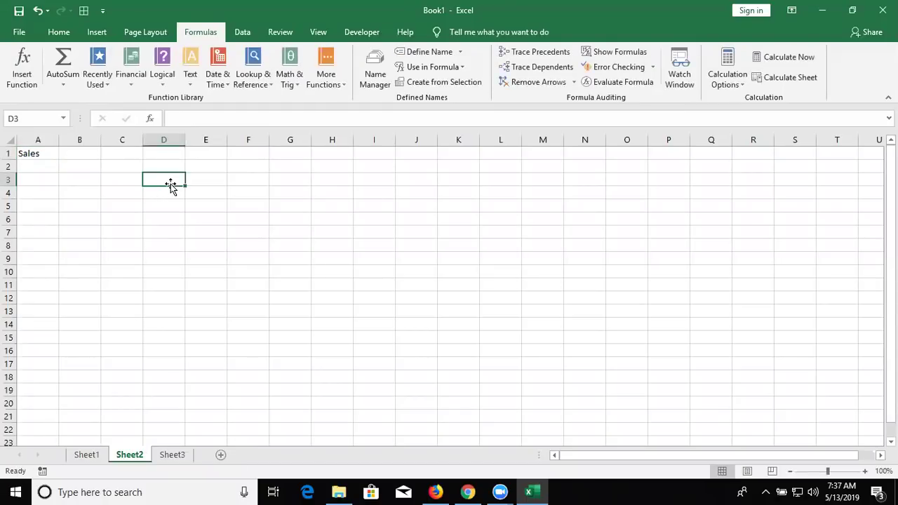
type("0-4")
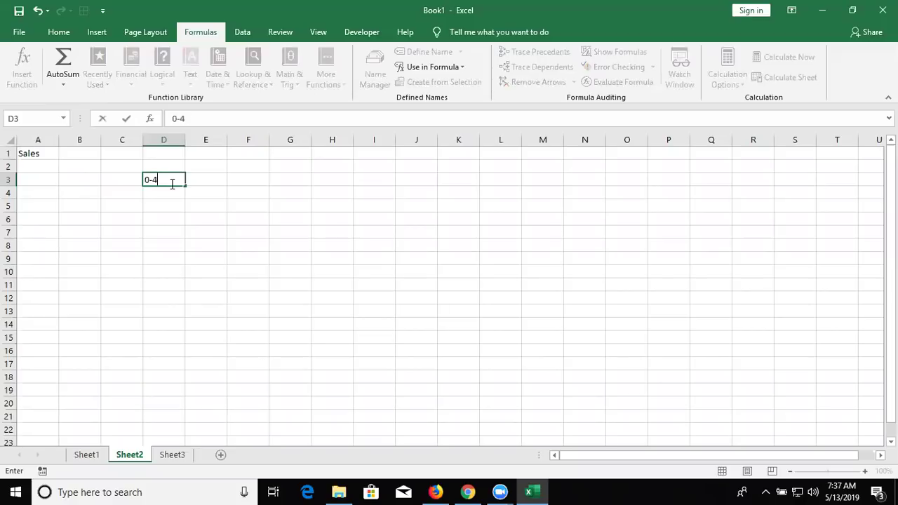
type("0")
key("Tab")
type("500")
key("Return")
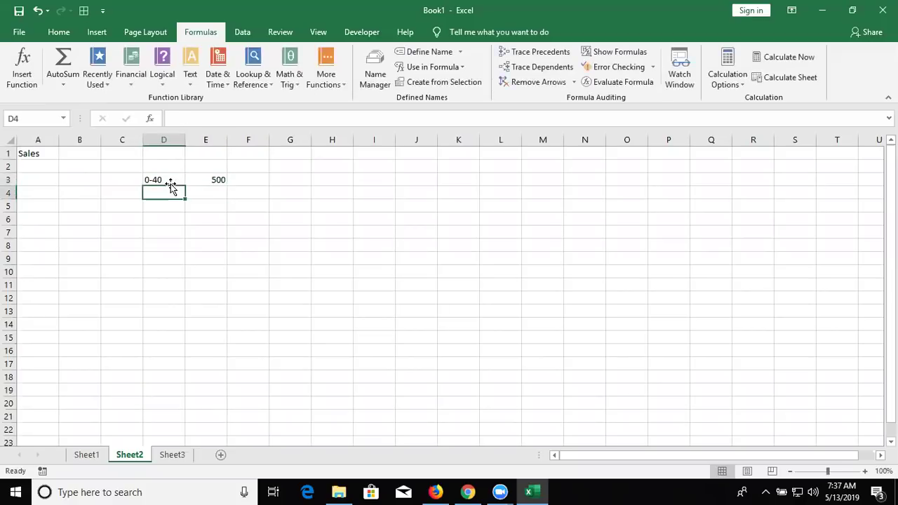
Add tiers 41-80 → 1000, 81-100 → 2500 and >100 → 5000 below it
type("41-80")
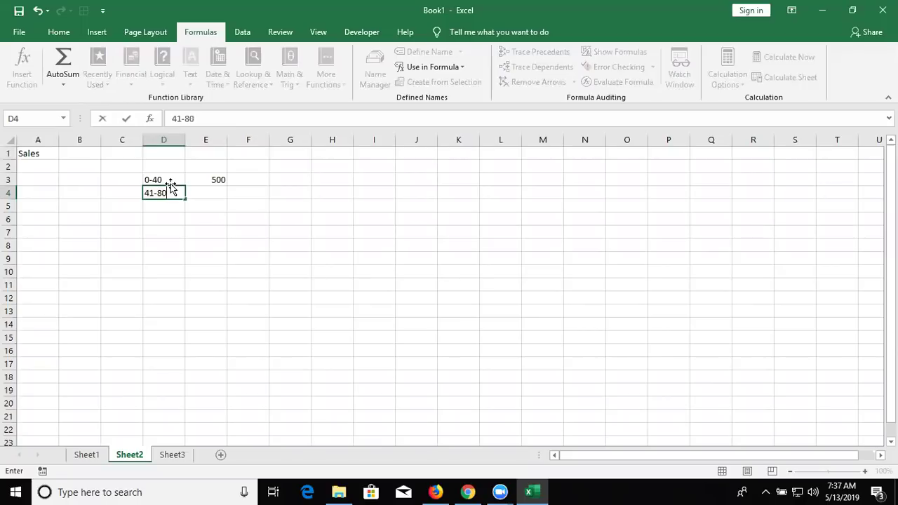
key("Tab")
type("1000")
key("Return")
type("8")
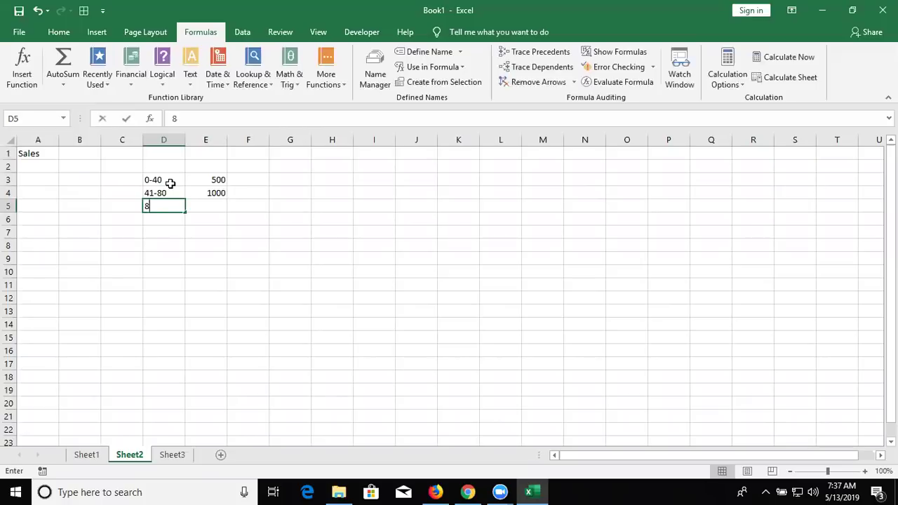
type("1-10")
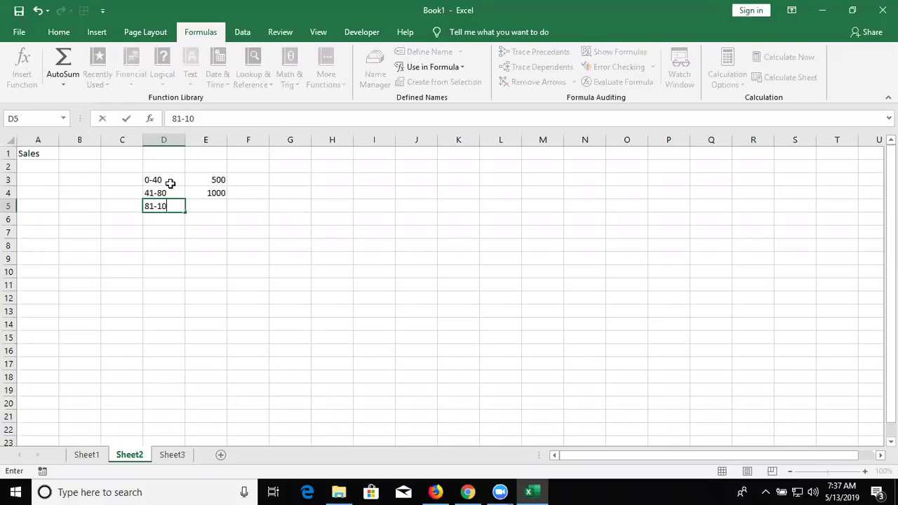
type("0")
key("Tab")
type("2500")
key("Return")
type(">500")
key("BackSpace")
key("BackSpace")
key("BackSpace")
type("100")
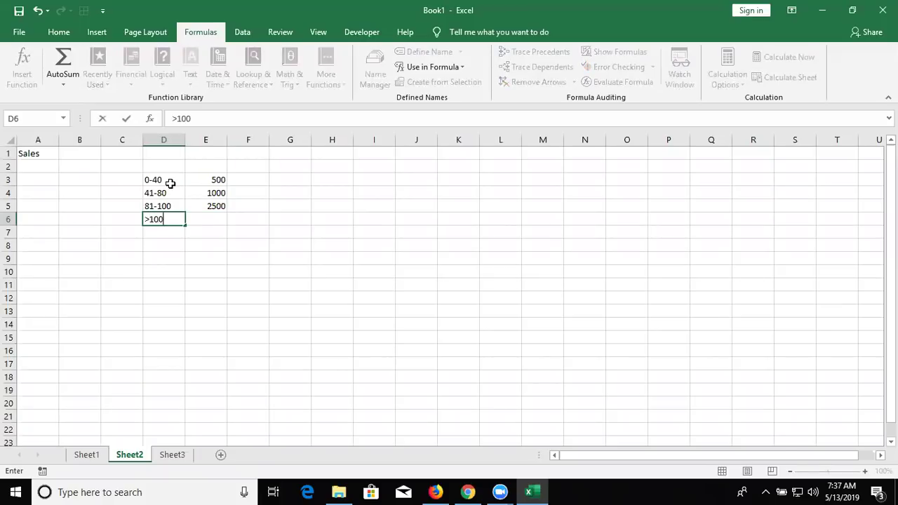
key("Tab")
type("5000")
key("Return")
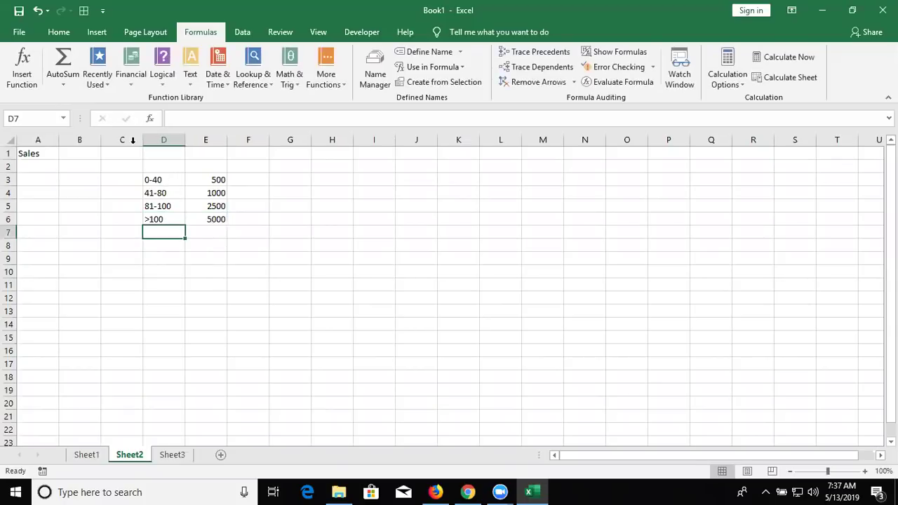
Enter the sales figure 65 in A2
left_click(38, 168)
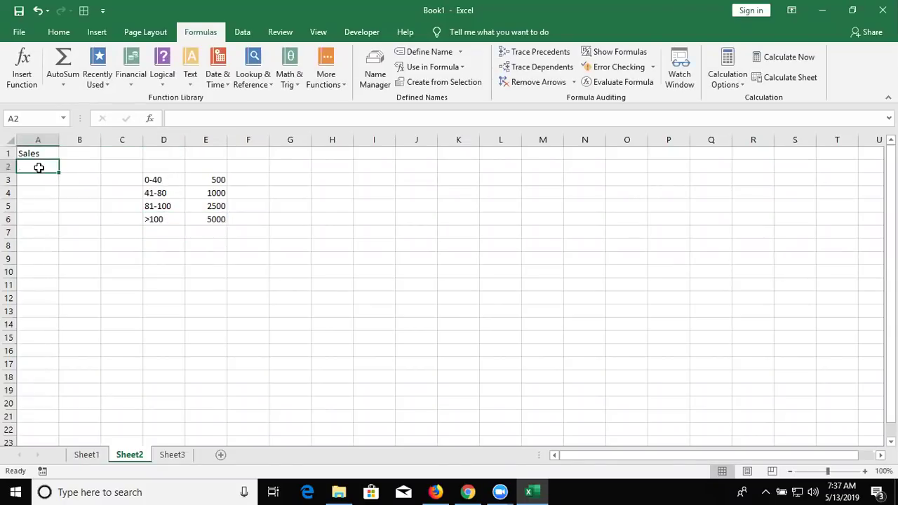
type("65")
key("Return")
key("Up")
key("Right")
Enter =IF(A2<=40,500,IF(A2<=80,1000,IF(A2<=100,2500,5000))) in B2, accepting the bracket correction
type("=if(")
left_click(38, 168)
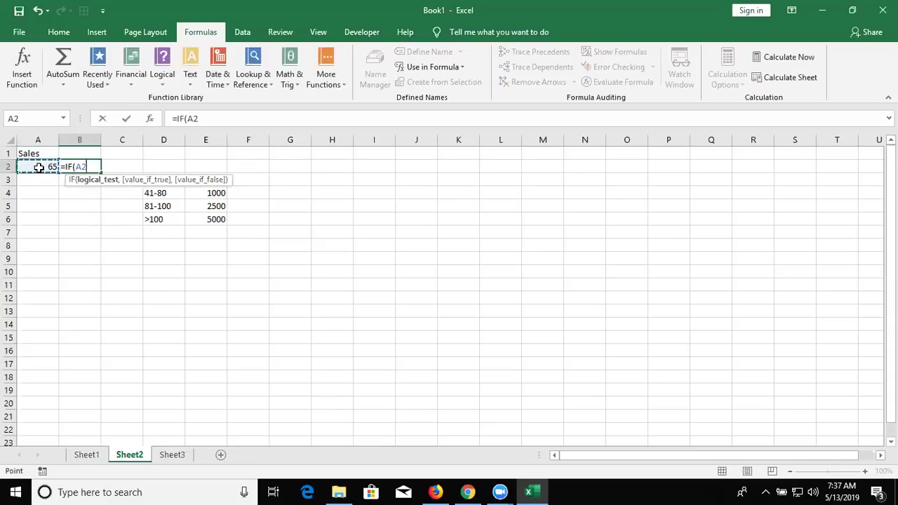
type("<=40,500,IF(")
left_click(31, 166)
type("<=")
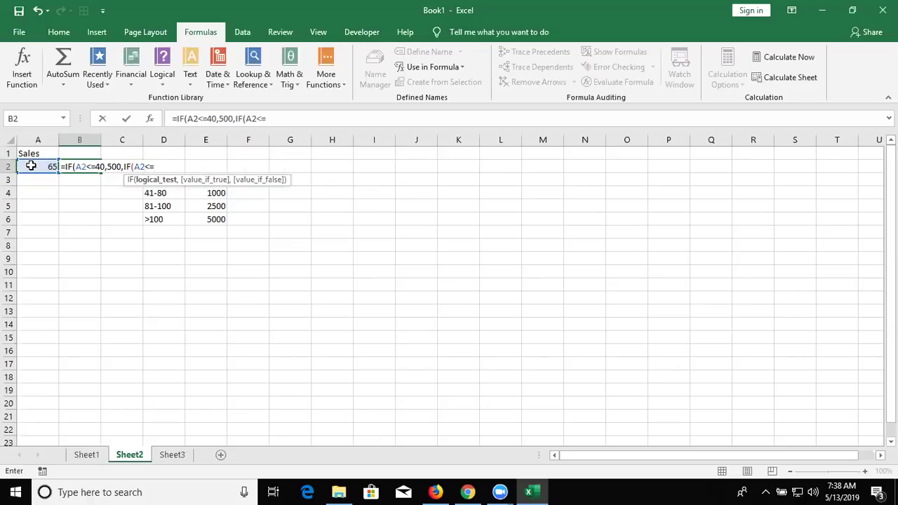
type("80")
type(",1000,IF")
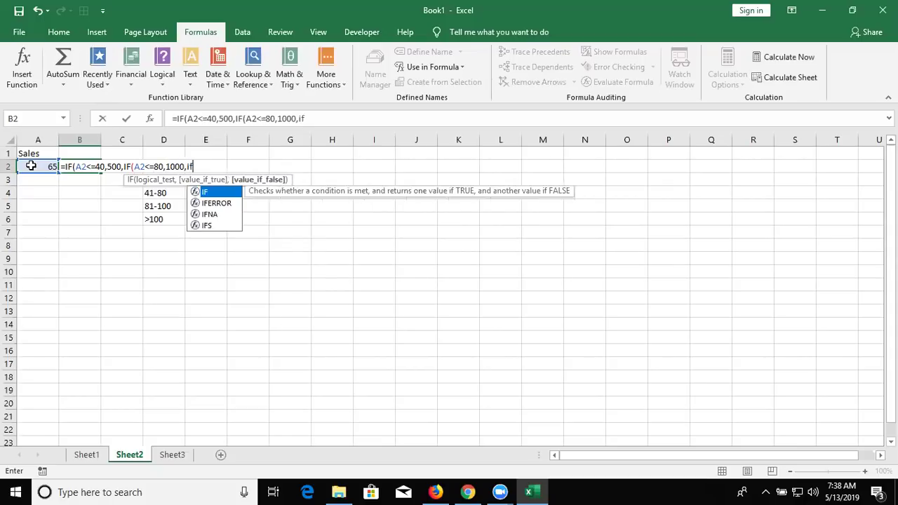
type("(")
left_click(33, 166)
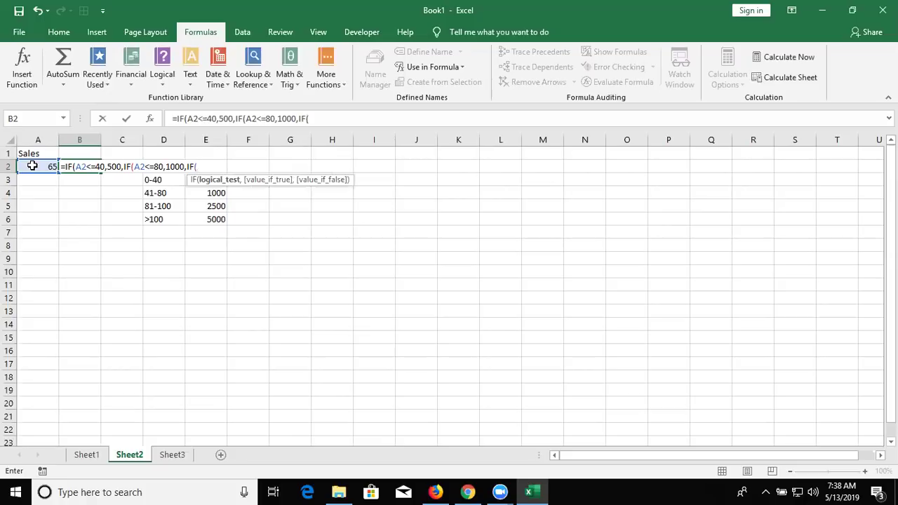
type("A2<=")
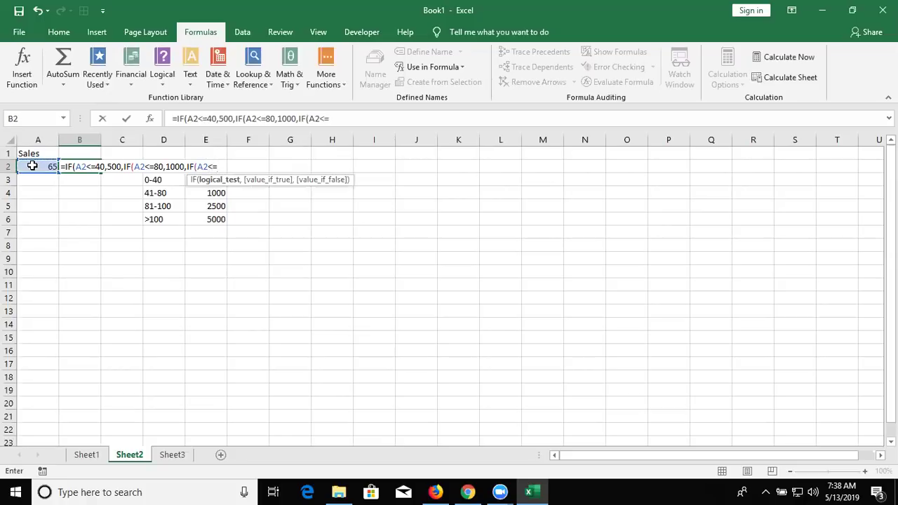
type("100")
type(",2500,5000")
key("Return")
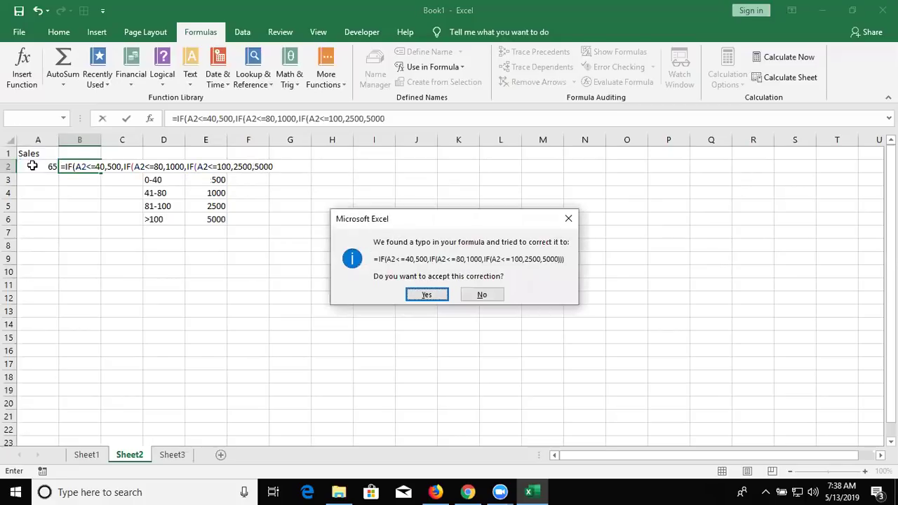
key("Return")
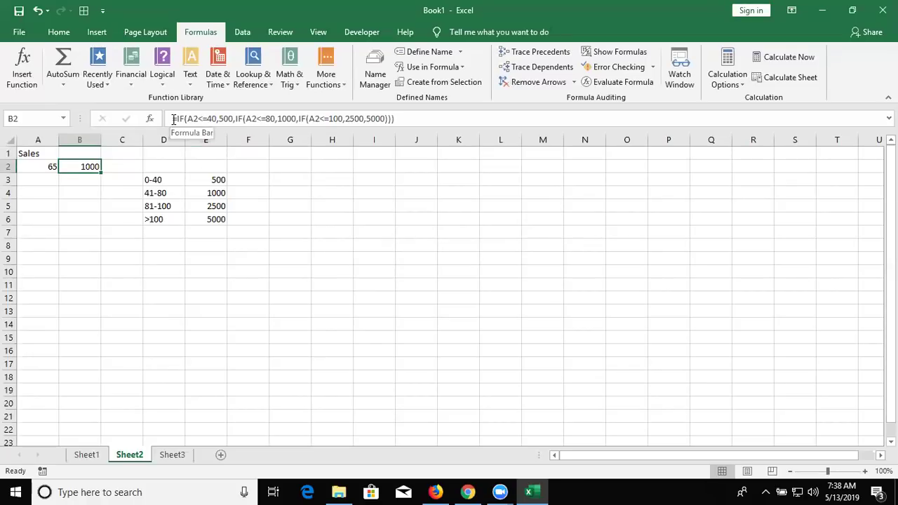
Define a workbook name Inc holding B2's nested IF incentive formula, removing the doubled '='
left_click_drag(176, 121, 423, 135)
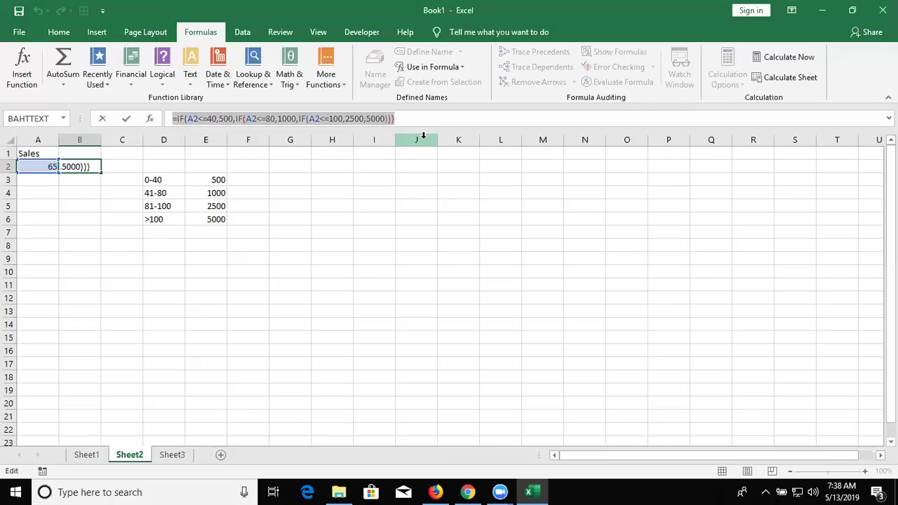
key("ctrl+Return")
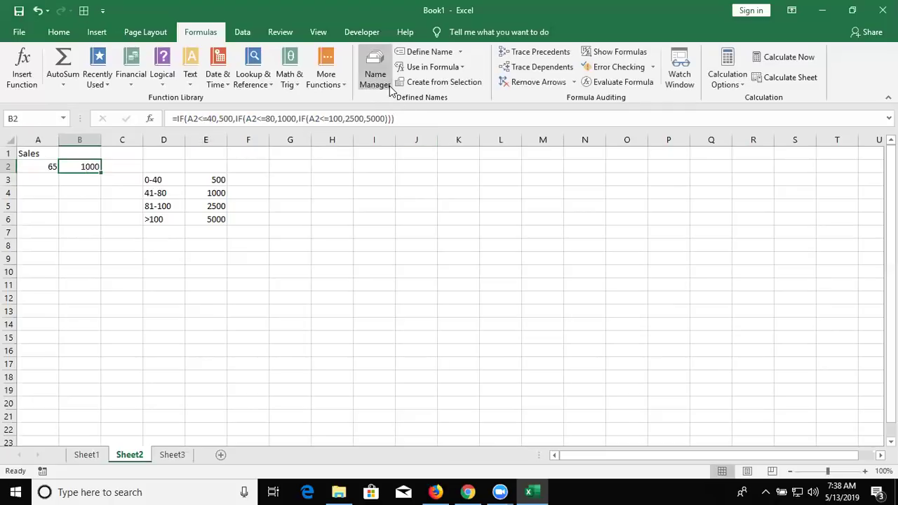
left_click(421, 54)
type("Inc")
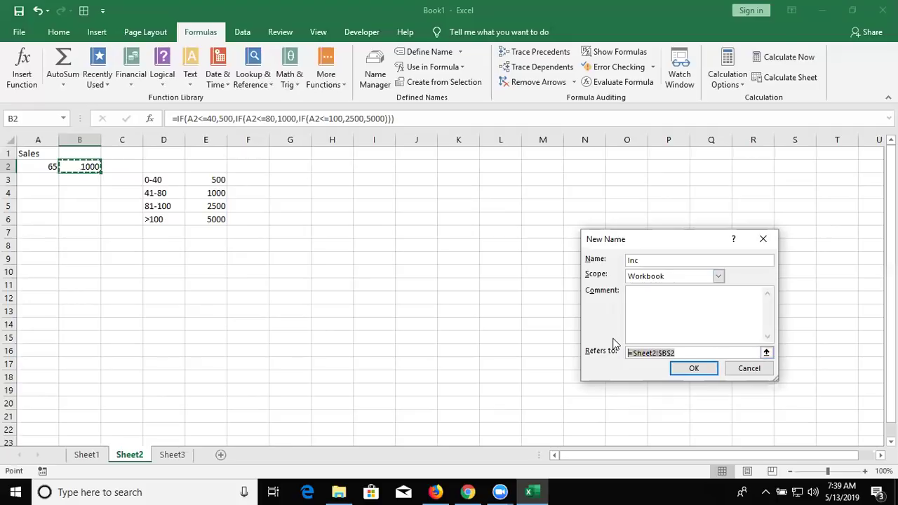
type("=")
key("ctrl+v")
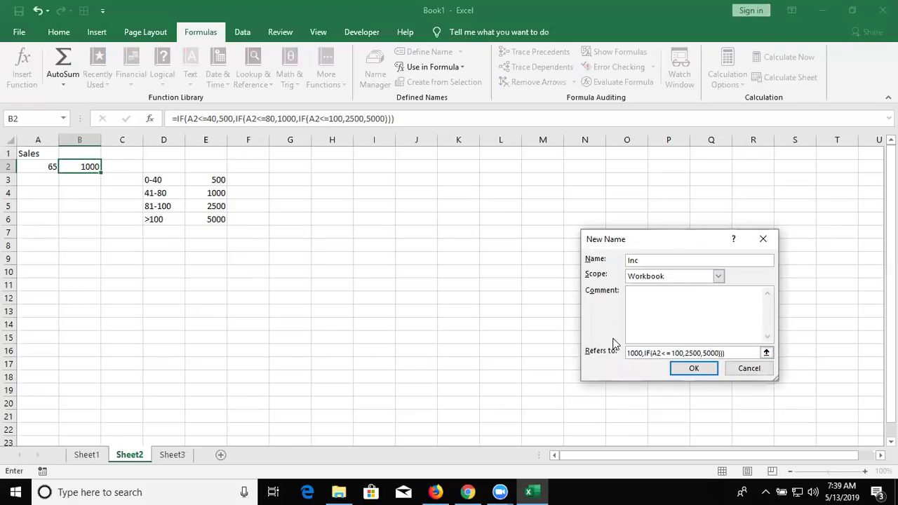
left_click(692, 373)
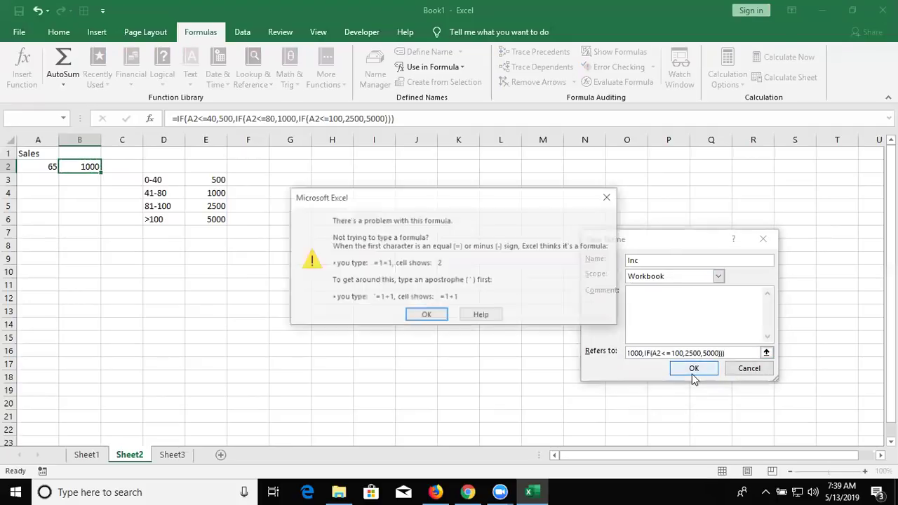
left_click(426, 316)
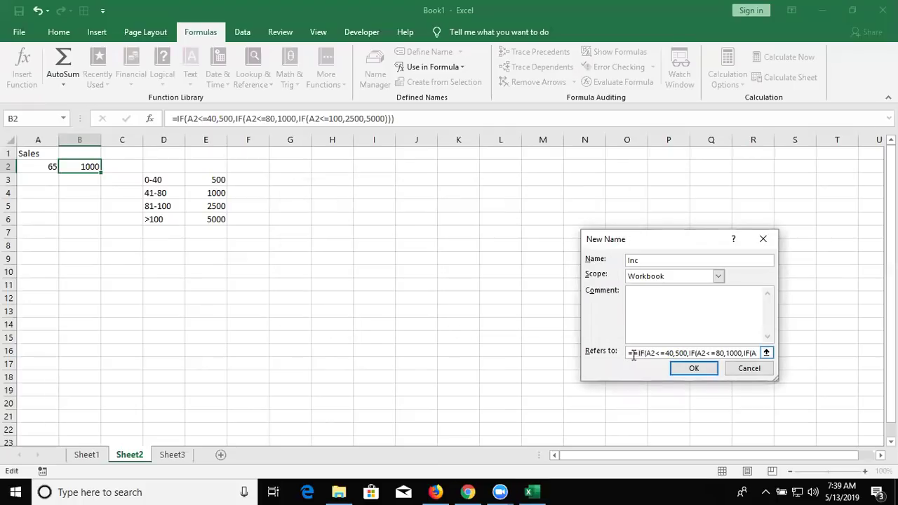
key("BackSpace")
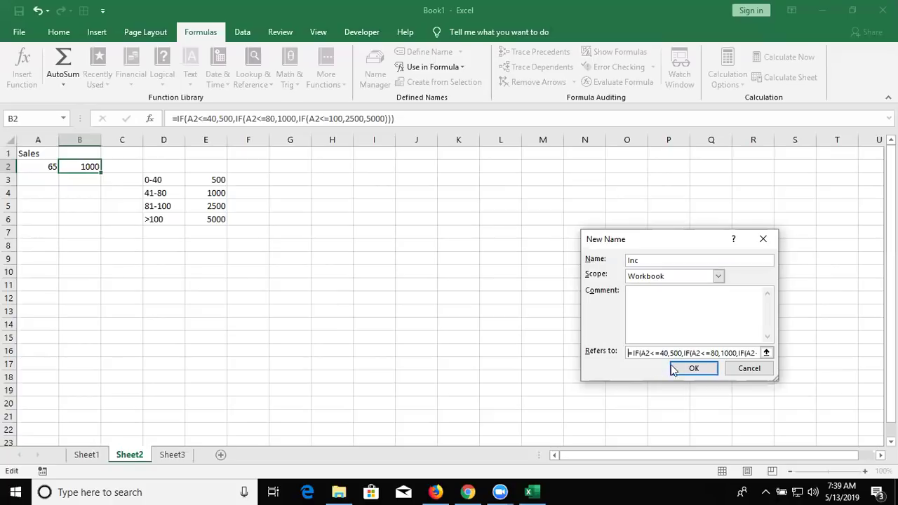
left_click(678, 368)
left_click(678, 369)
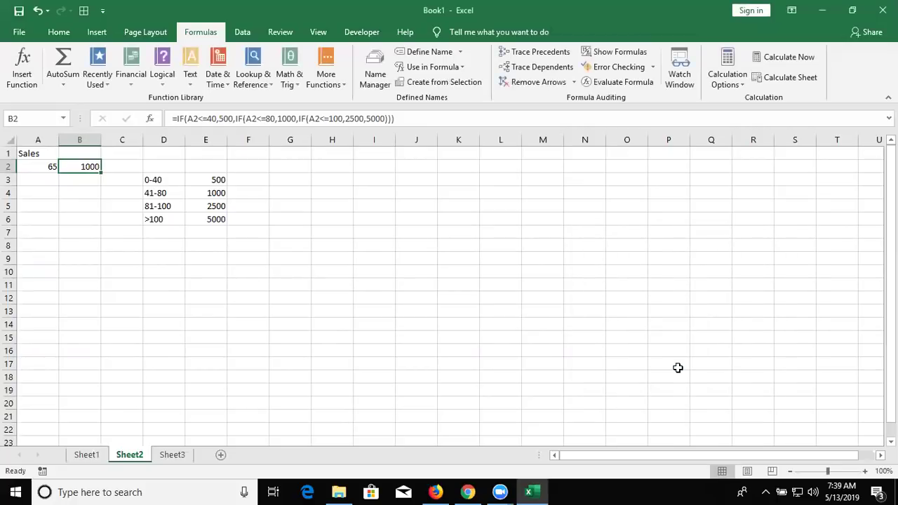
Enter sales figures 65, 36, 52, 25, 65, 85, 5 and 120 in A3:A10
key("Left")
key("Down")
type("65")
key("Return")
type("36")
key("Return")
type("52")
key("Return")
type("25")
key("Return")
type("65")
key("Return")
type("85")
key("Return")
type("5")
key("Return")
type("120")
key("Return")
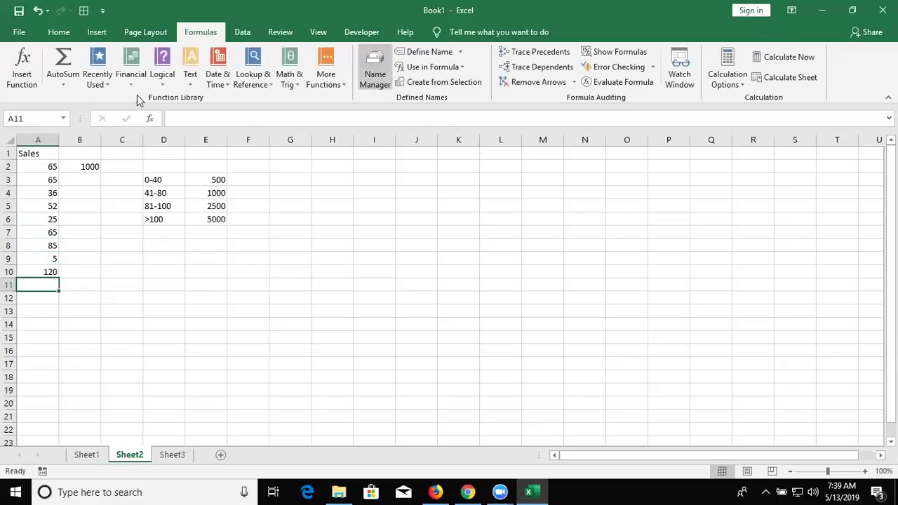
Enter =Inc in B3, fill it down to B10, and check the formulas
left_click(71, 177)
type("=")
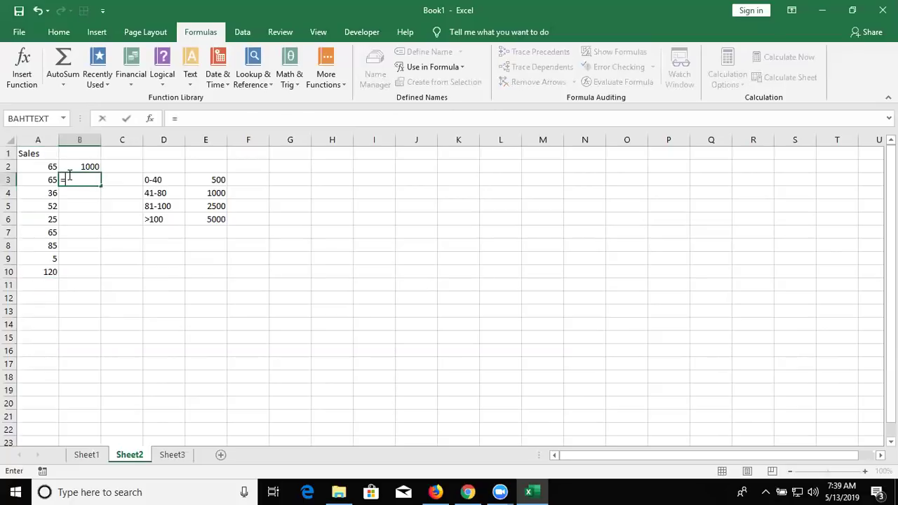
type("inc")
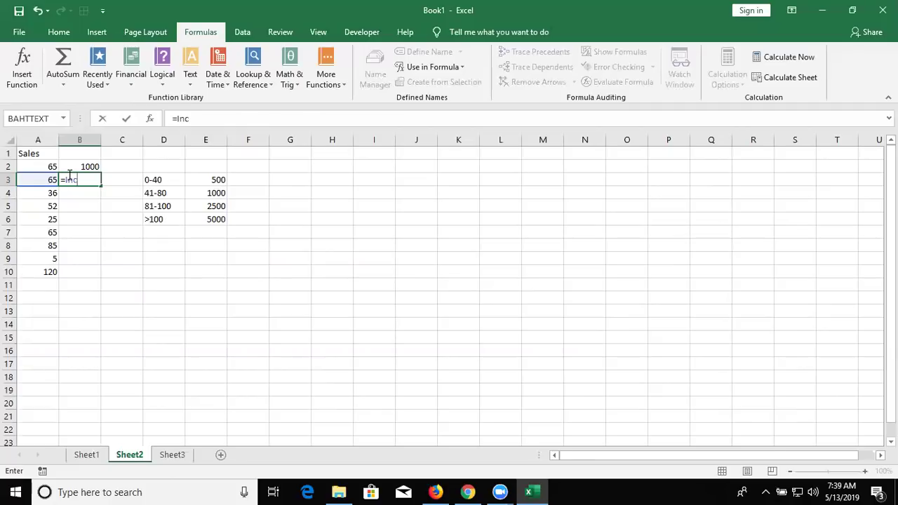
key("ctrl+Return")
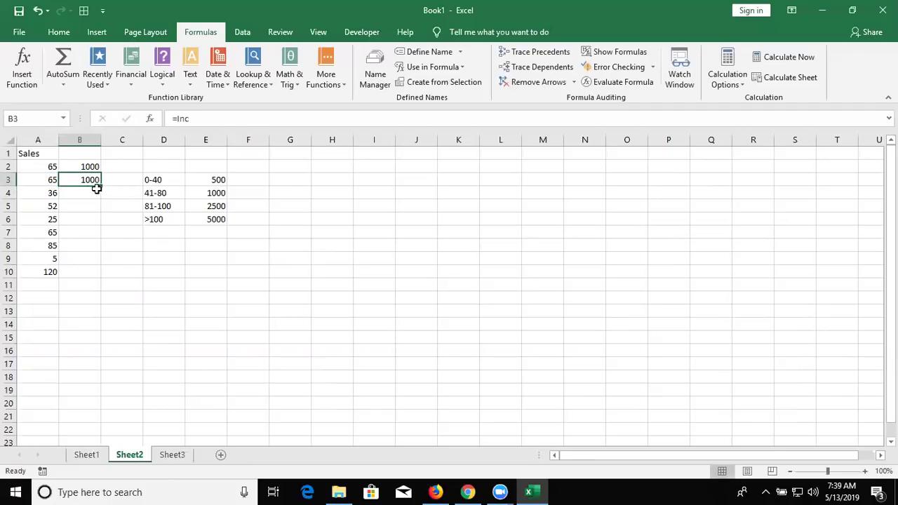
double_click(101, 189)
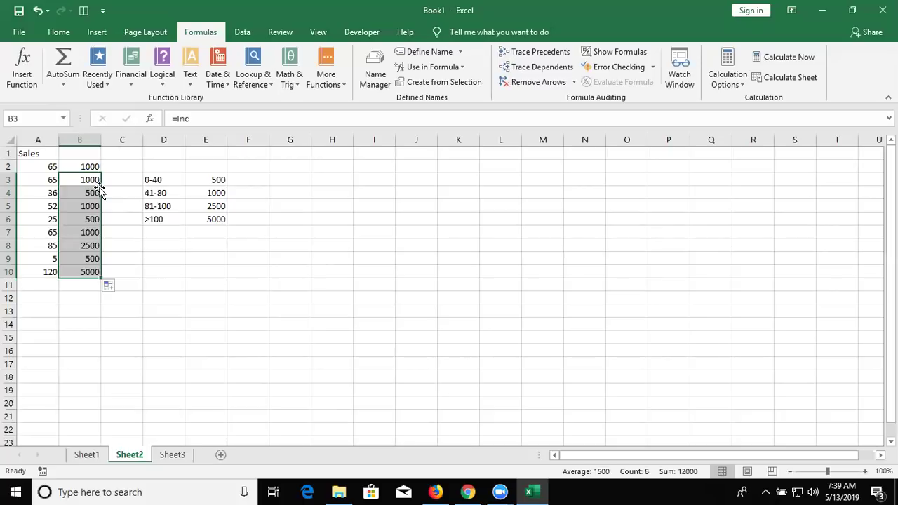
left_click(89, 180)
key("ctrl+Down")
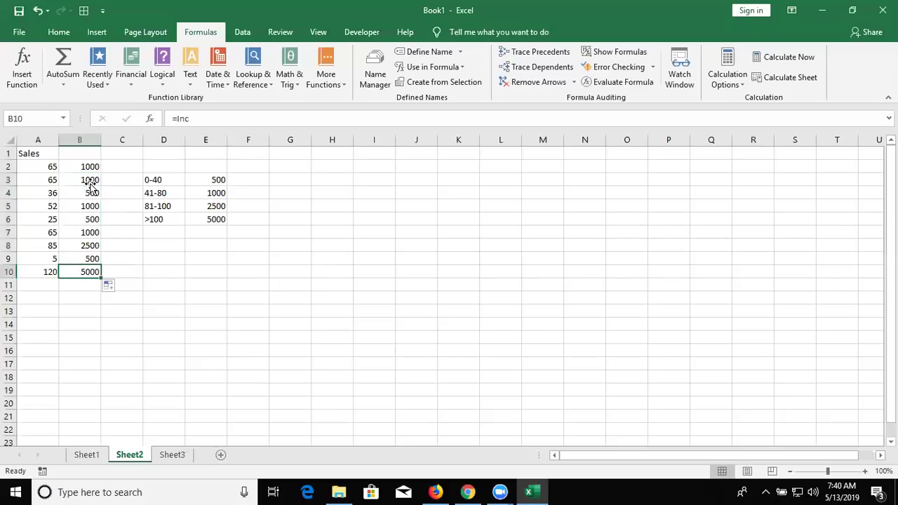
double_click(89, 177)
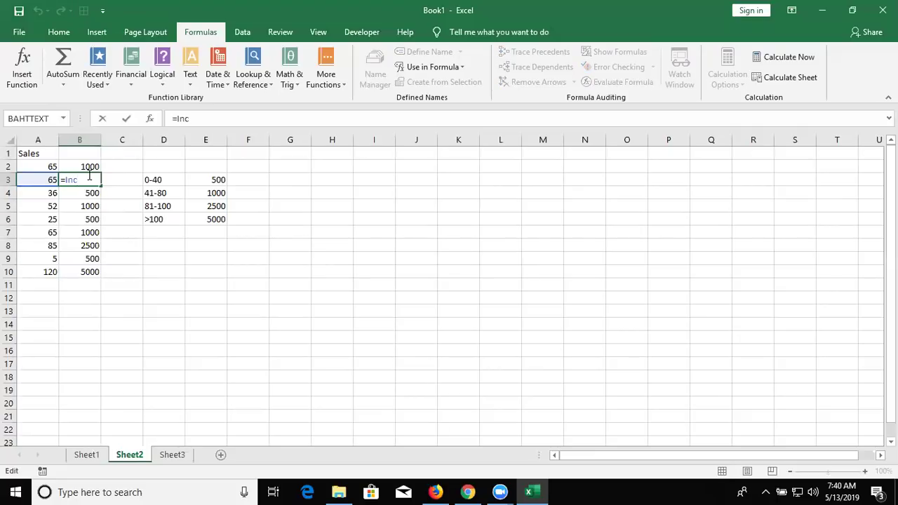
Put a test sales value of 65 in H5 and =Inc in I5, returning 1000
key("ctrl+Return")
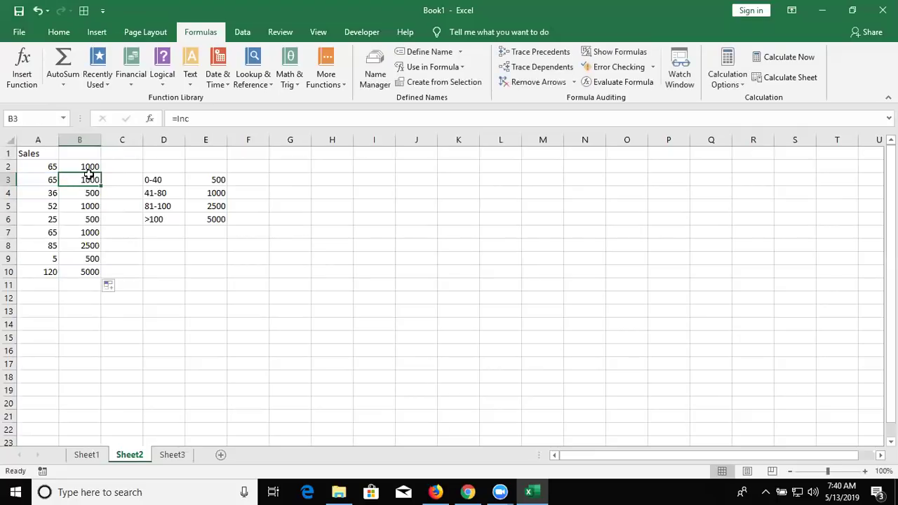
left_click(314, 207)
type("65")
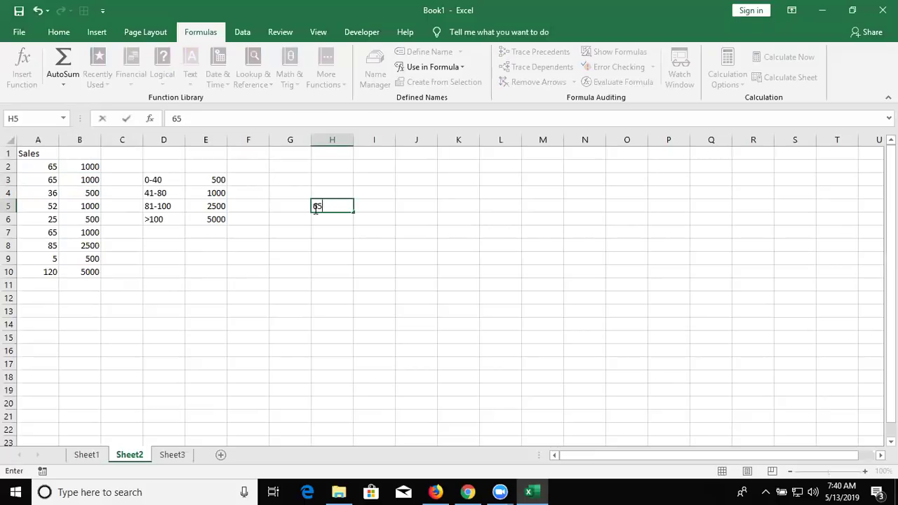
key("Tab")
type("=inc")
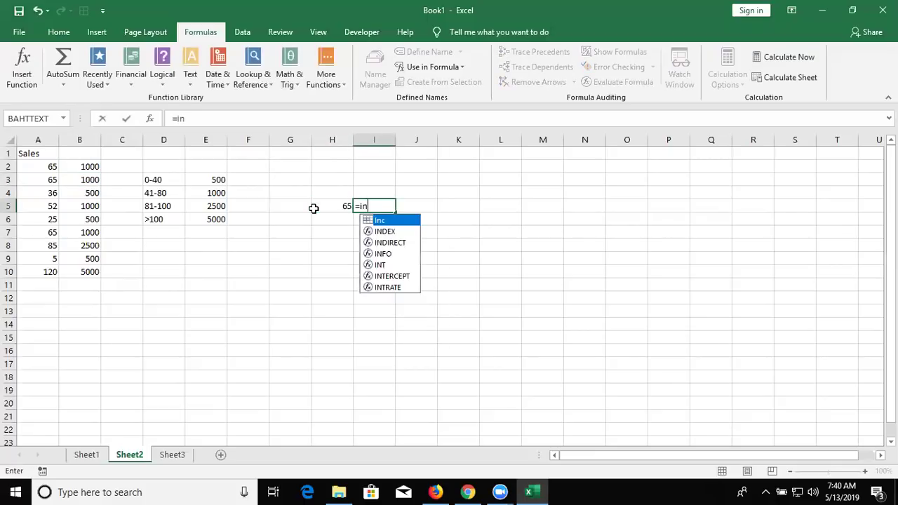
key("ctrl+Return")
key("Left")
key("Right")
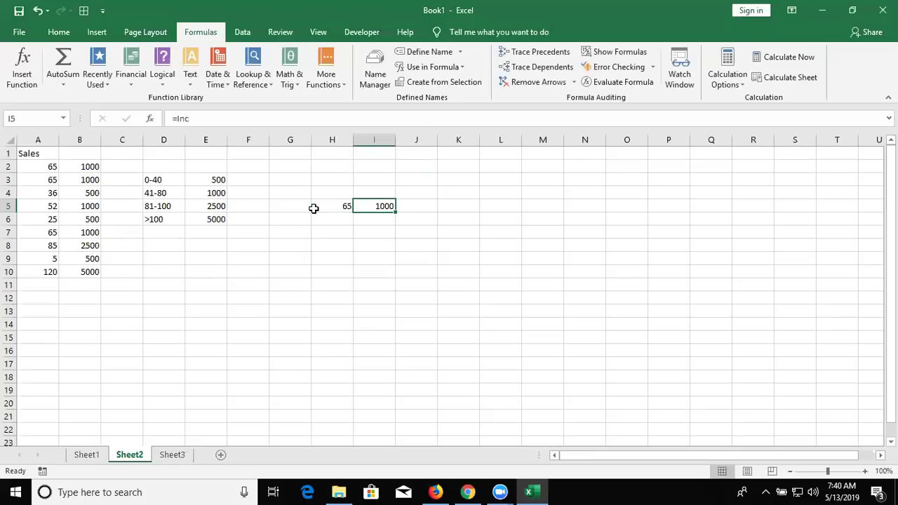
Start an =Inc formula in H6, cancel it, and select B5 to view its formula
key("Left")
key("Left")
key("Down")
key("Right")
type("=i")
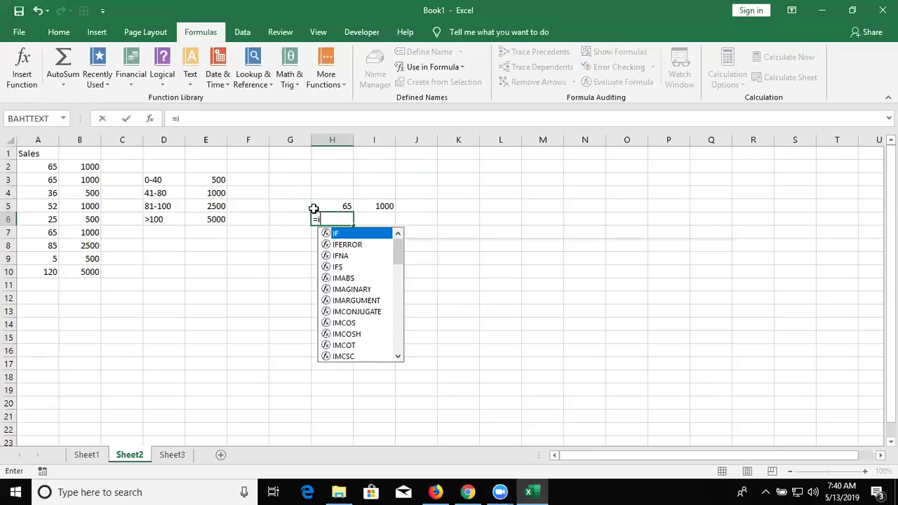
type("f")
key("BackSpace")
key("BackSpace")
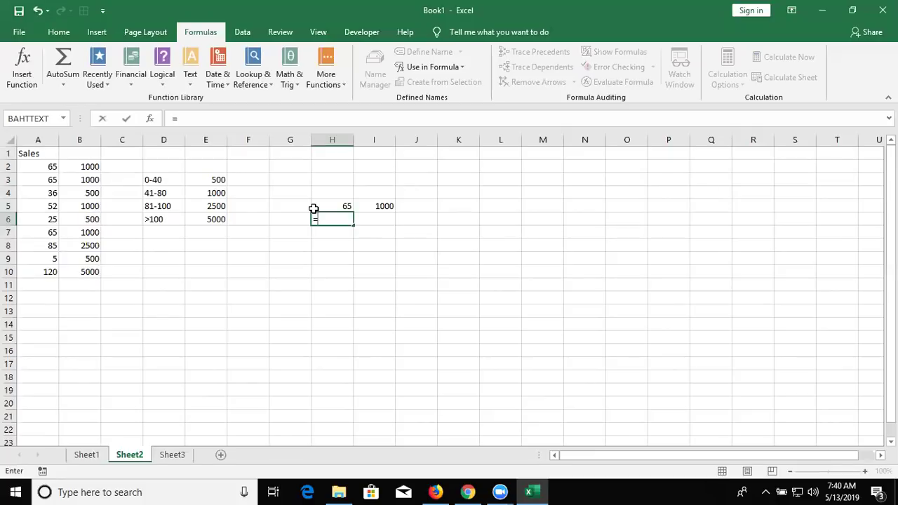
type("in")
key("Tab")
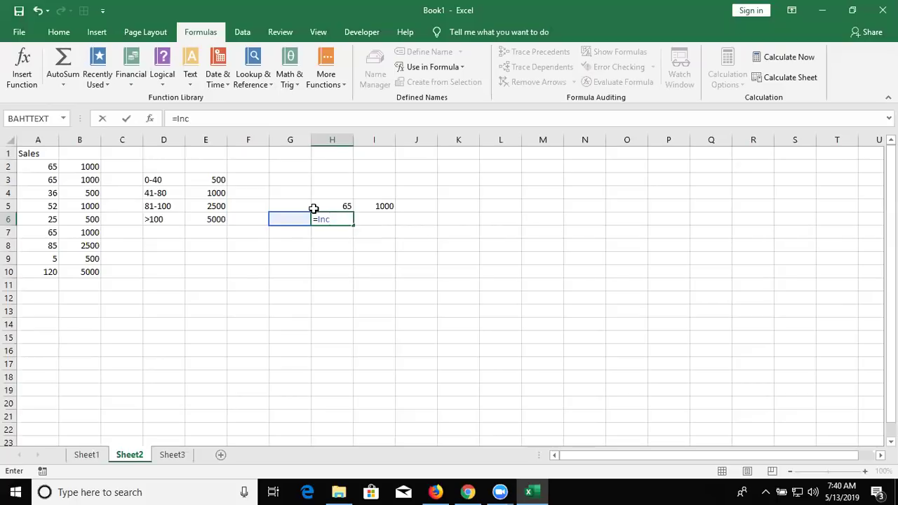
key("Escape")
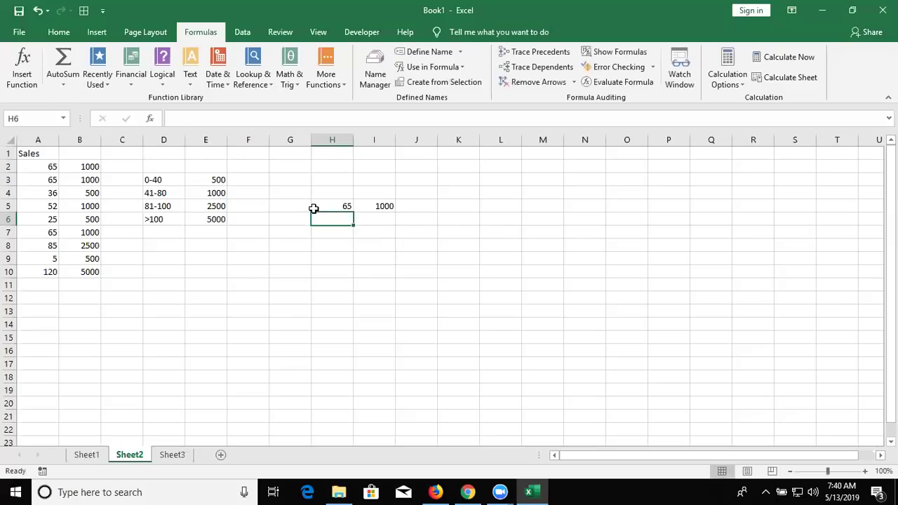
left_click(103, 204)
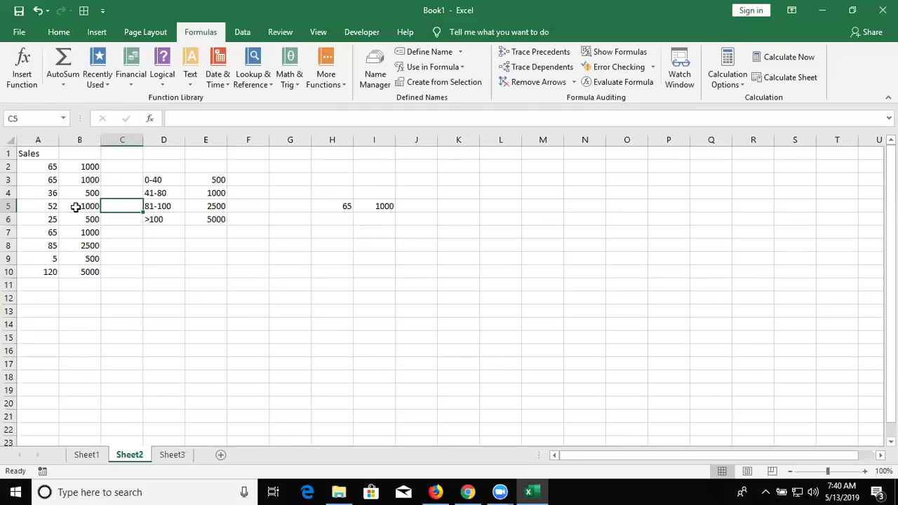
left_click(75, 205)
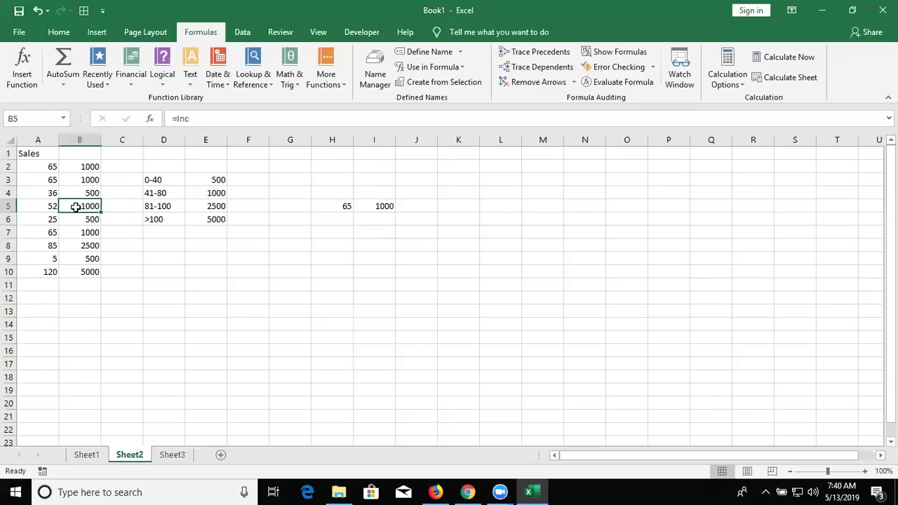
Change the 81-100 incentive in E5 to 2000
left_click(208, 205)
type("2000")
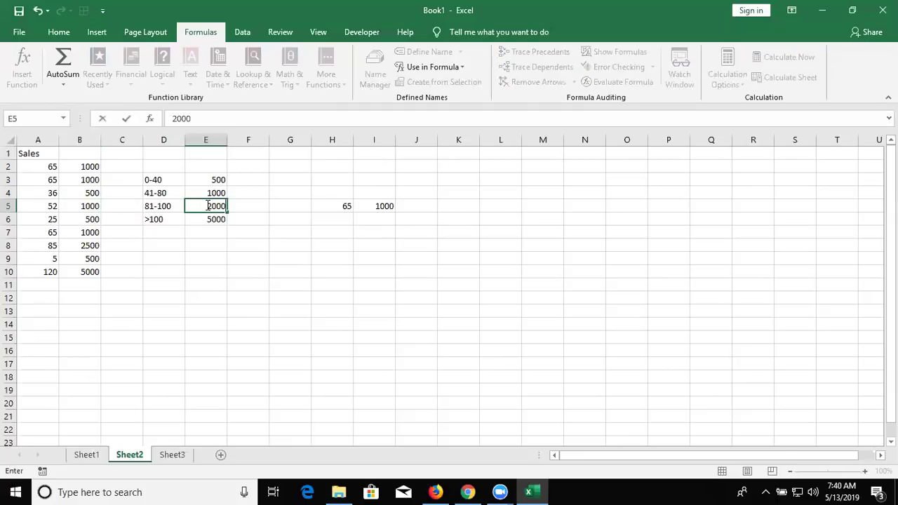
key("Return")
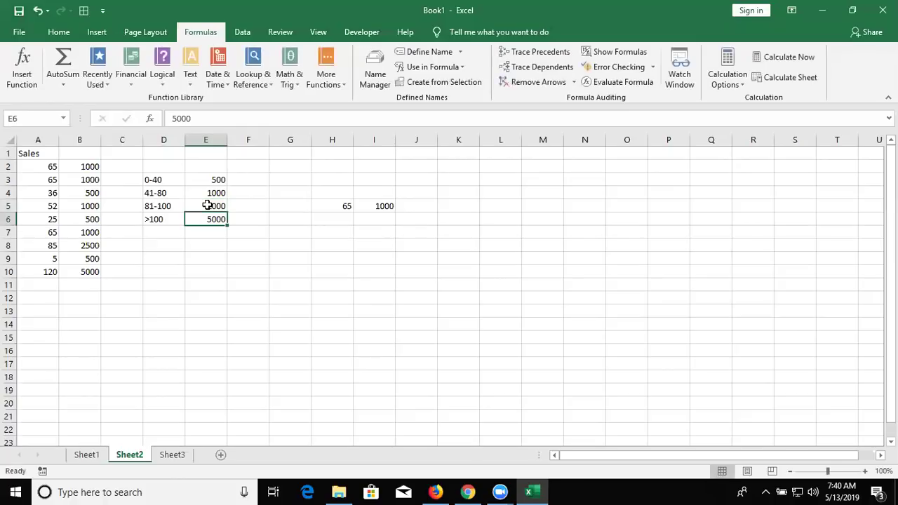
left_click(63, 191)
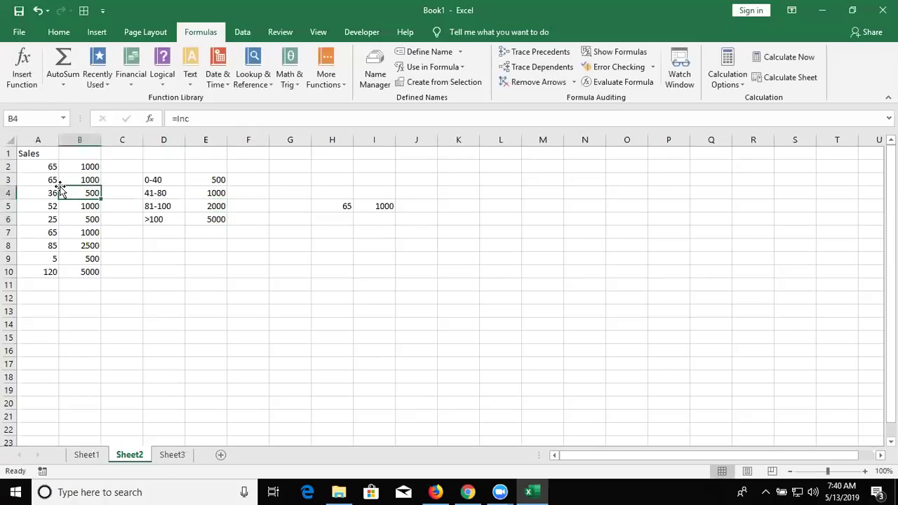
In Name Manager, edit the Inc formula to change 2500 to 2000
left_click(376, 78)
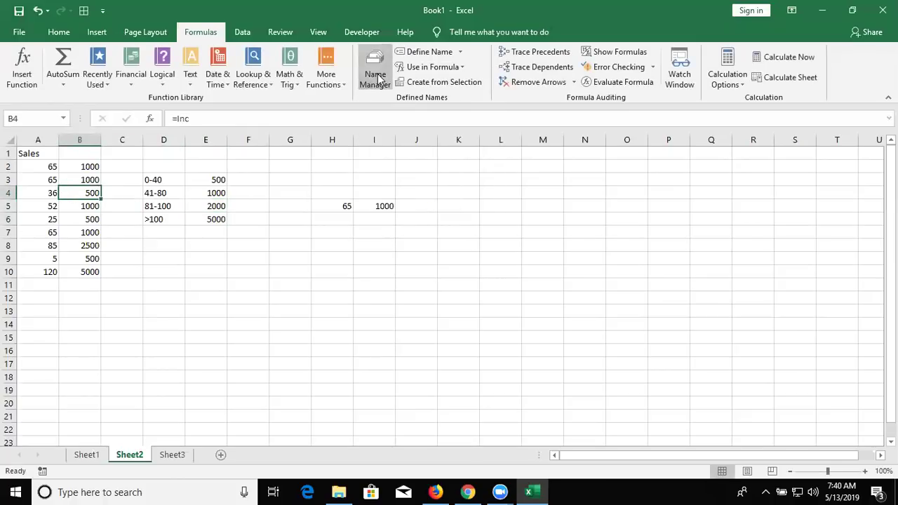
left_click(593, 251)
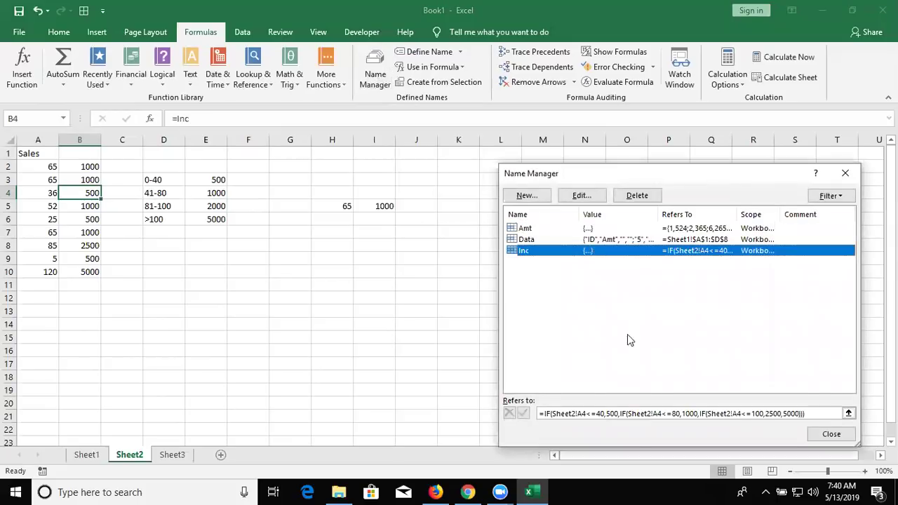
left_click(774, 413)
left_click(774, 413)
key("BackSpace")
type("0")
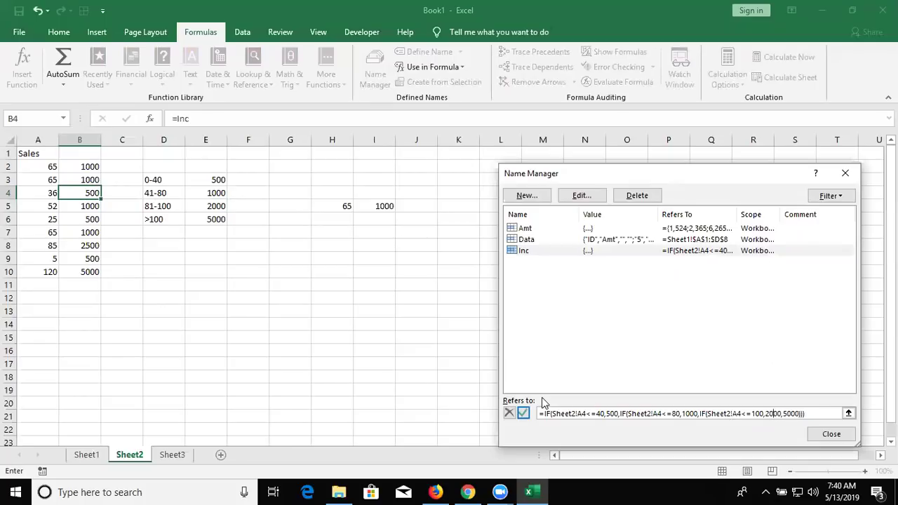
left_click(524, 413)
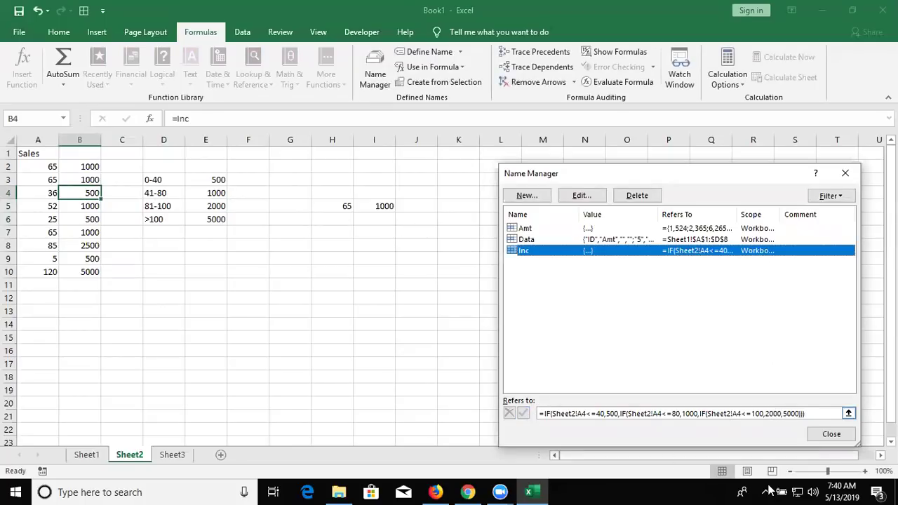
left_click(845, 438)
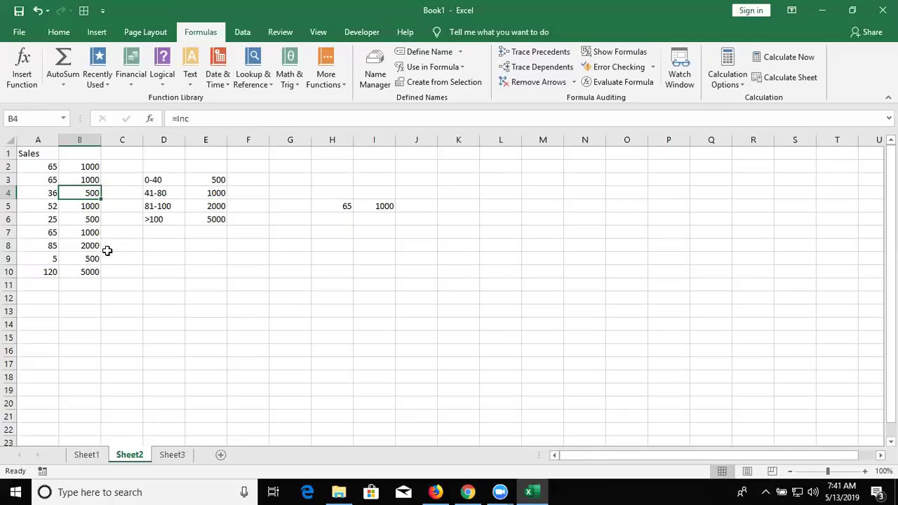
Start a rate table at F8 with 0-40 → 50 and 41-80 → 70
left_click(121, 168)
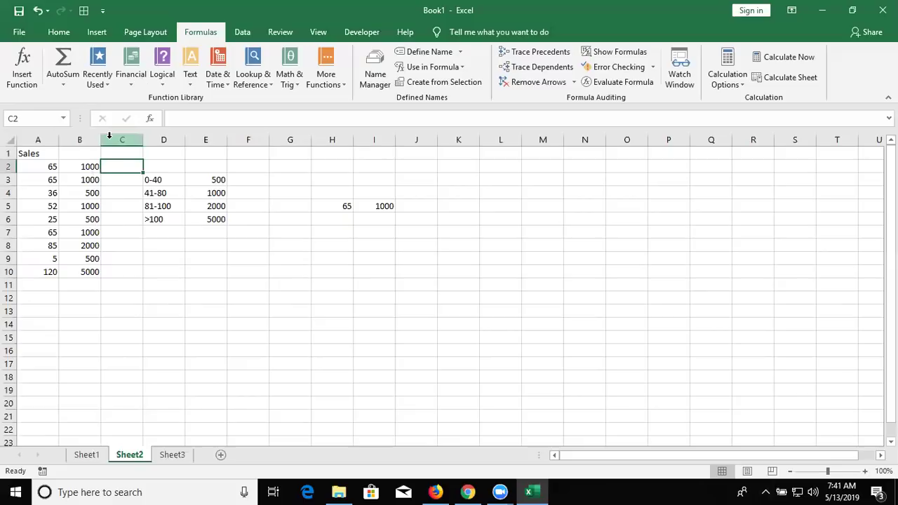
left_click(243, 251)
type("0-40")
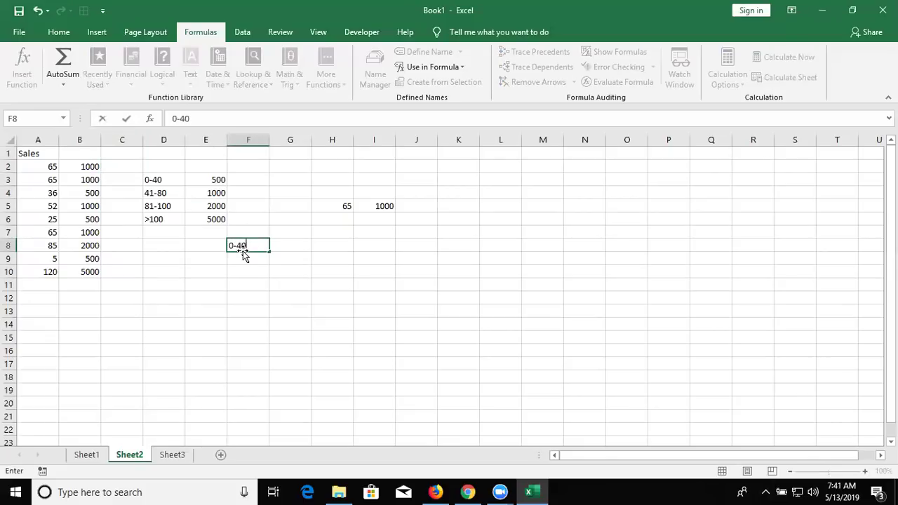
key("Tab")
type("50")
key("Return")
left_click(244, 257)
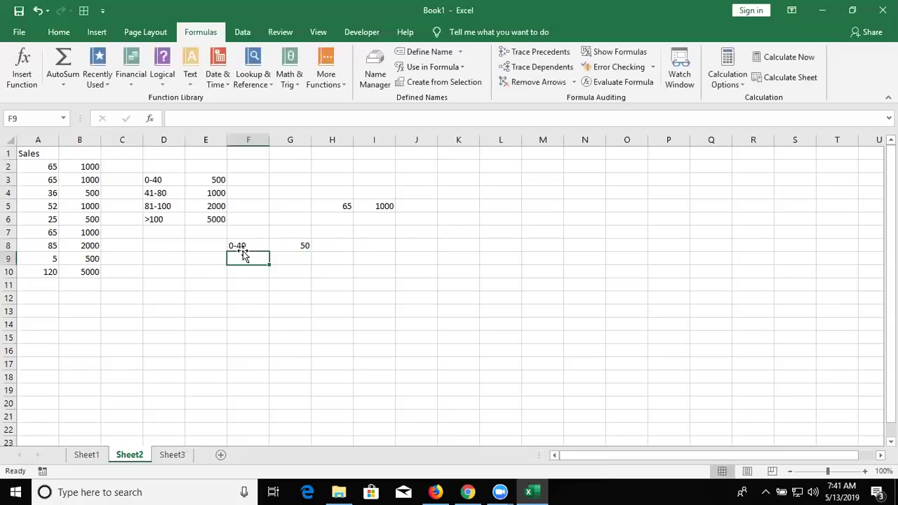
type("41-80")
key("Tab")
type("70")
key("Return")
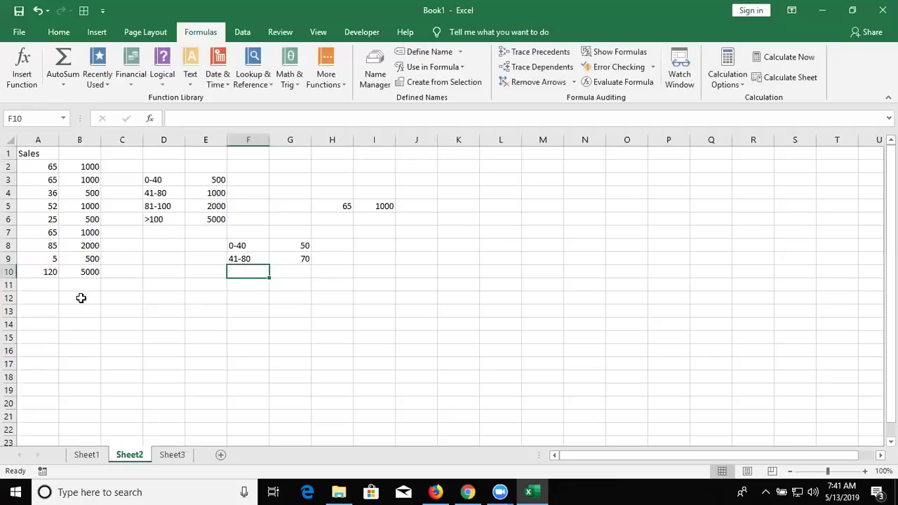
Add the rows 81-100 → 85 and >100 → 100 to the rate table
type("81-100")
key("Tab")
type("85")
key("Return")
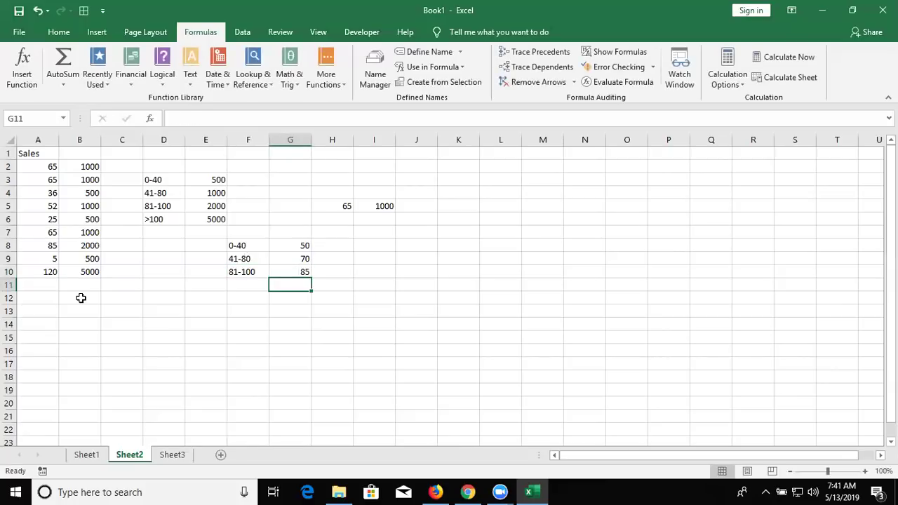
key("Left")
type(">100")
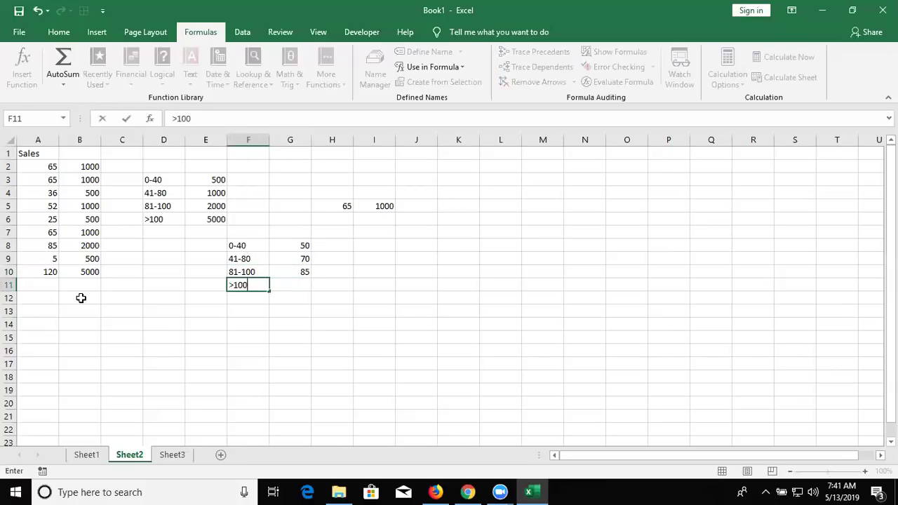
key("Tab")
type("100")
key("Return")
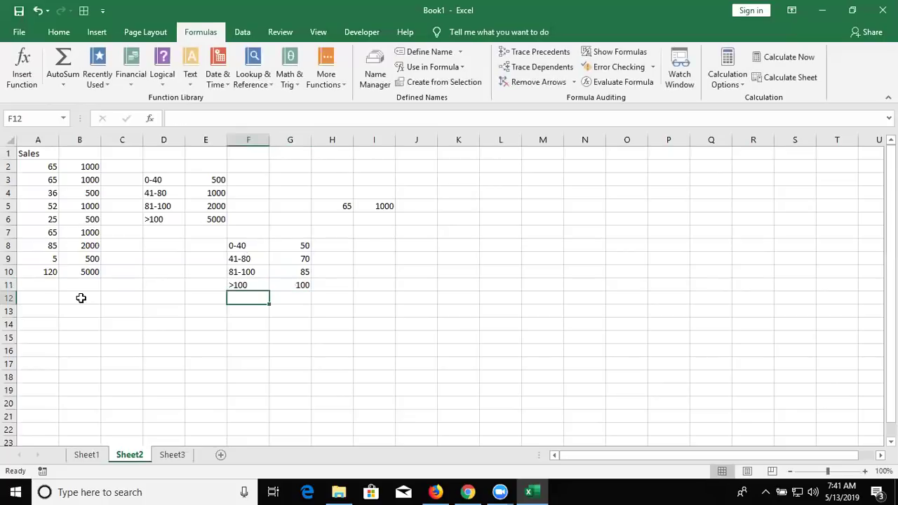
Enter 42 in F14 and the calculation =40*50 in G15
left_click(257, 321)
type("42")
key("Tab")
key("Down")
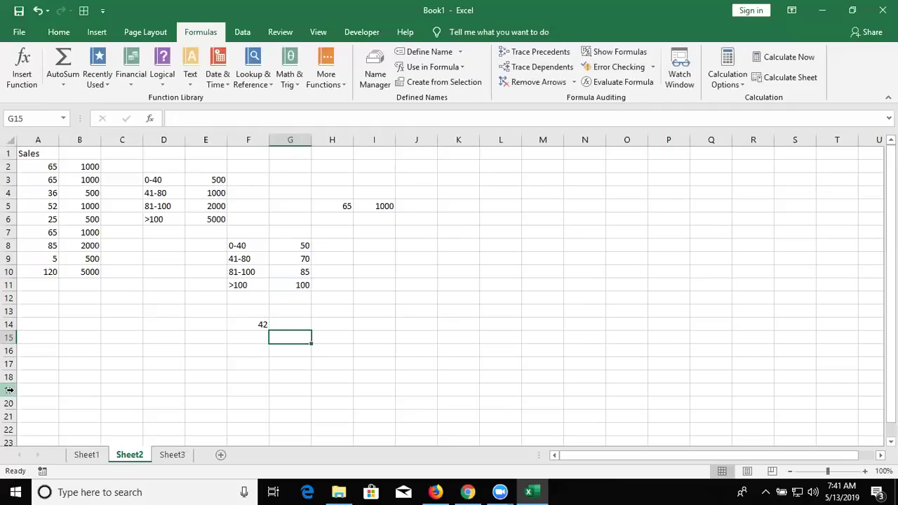
type("=40*50")
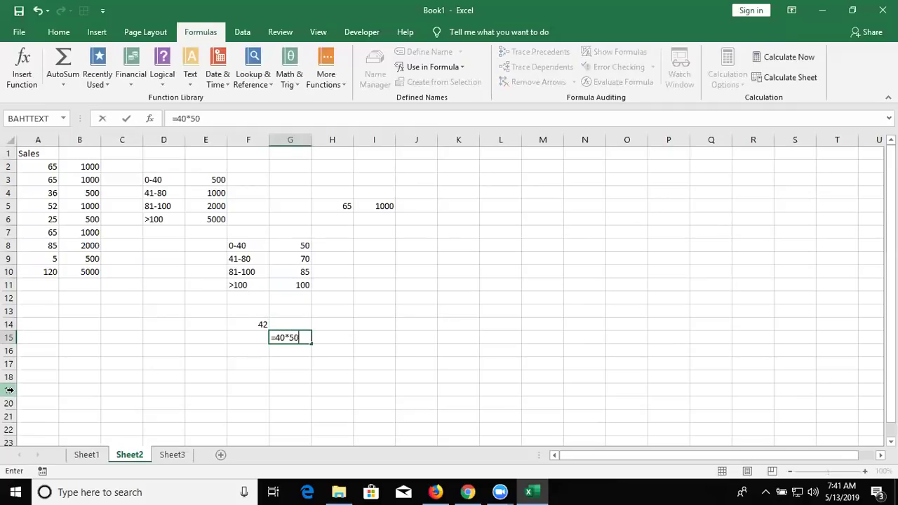
key("Return")
Enter 2*70 in G16 and add the missing '=' so it computes 140
type("2*70")
key("Return")
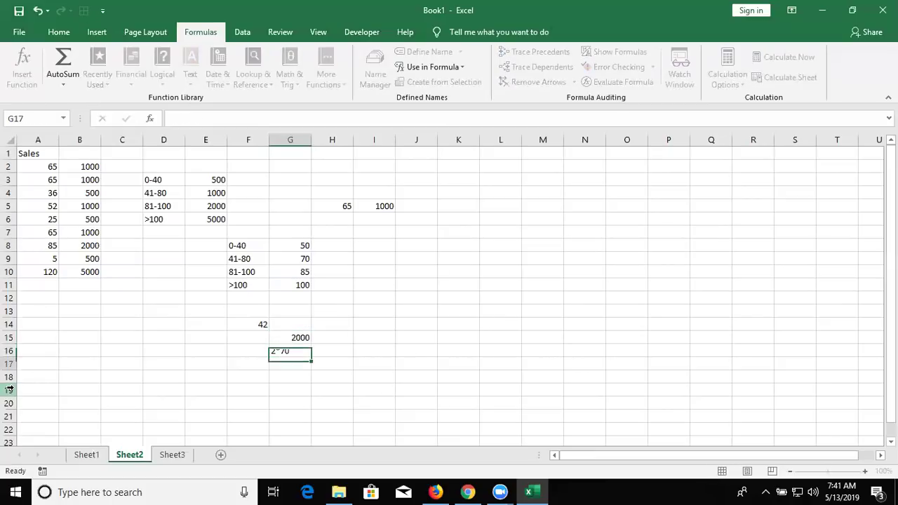
key("Up")
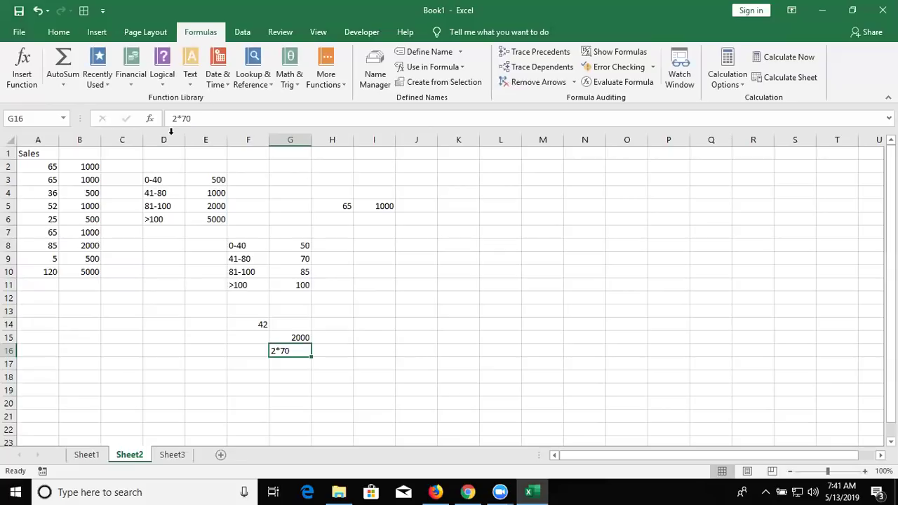
left_click(171, 120)
left_click(172, 119)
type("=")
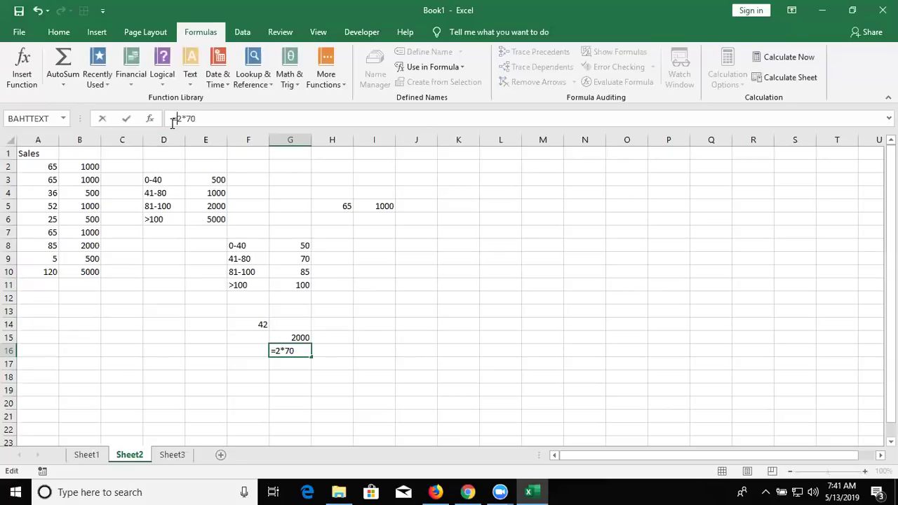
key("Return")
key("Up")
key("shift+Up")
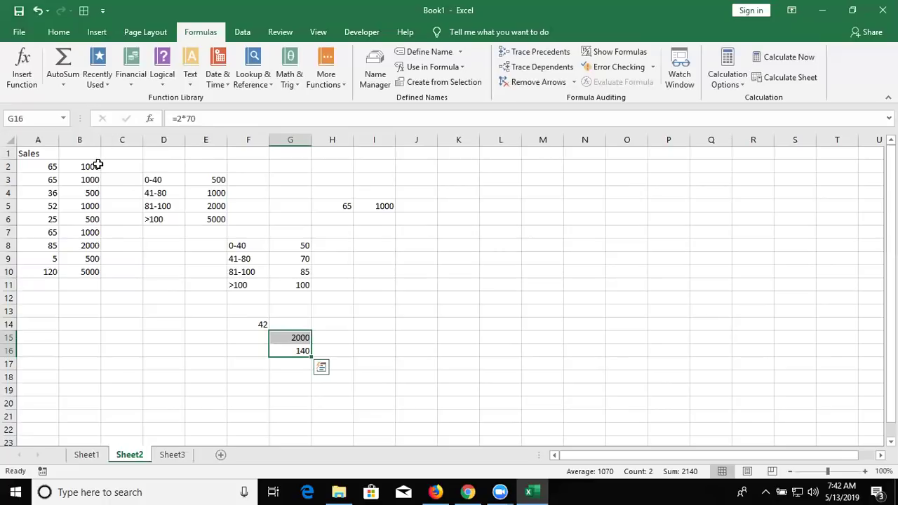
Copy the Sales header and values in A1:A10 and paste them into K1
left_click(46, 157)
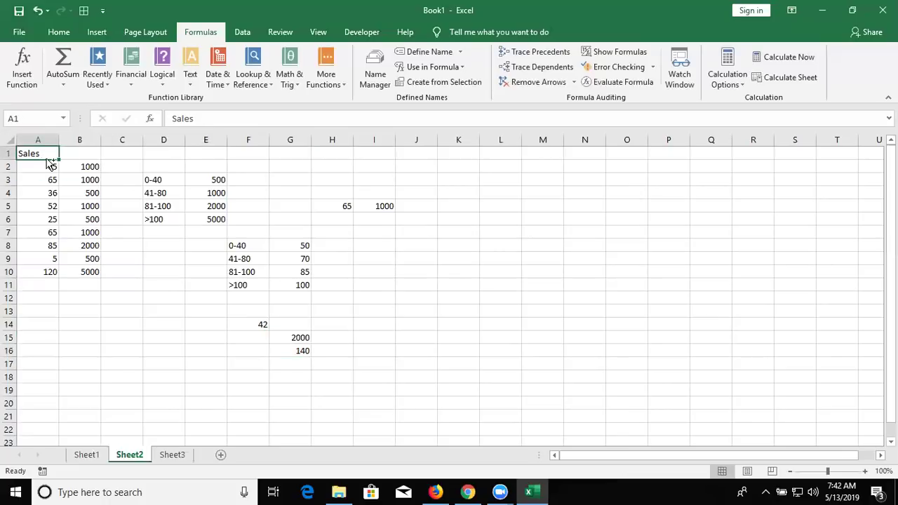
key("ctrl+shift+Down")
key("ctrl+c")
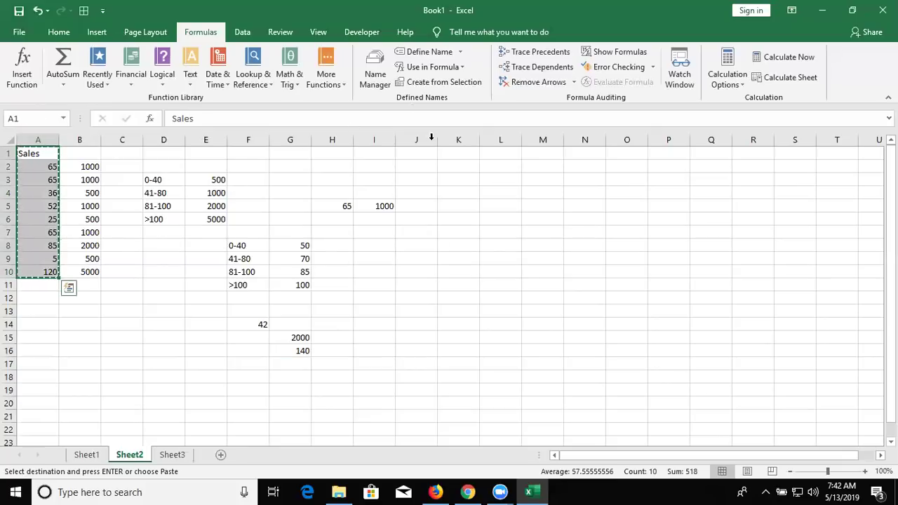
left_click(458, 153)
key("ctrl+shift+Down")
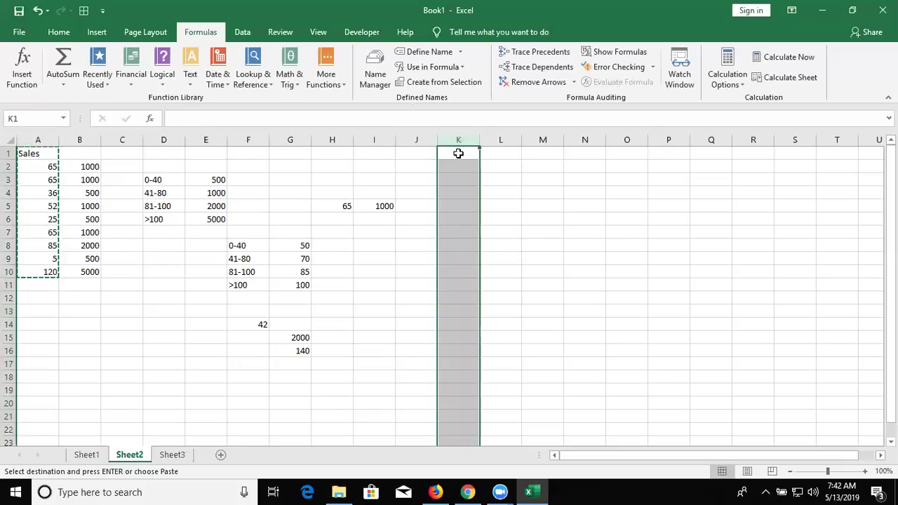
left_click(453, 155)
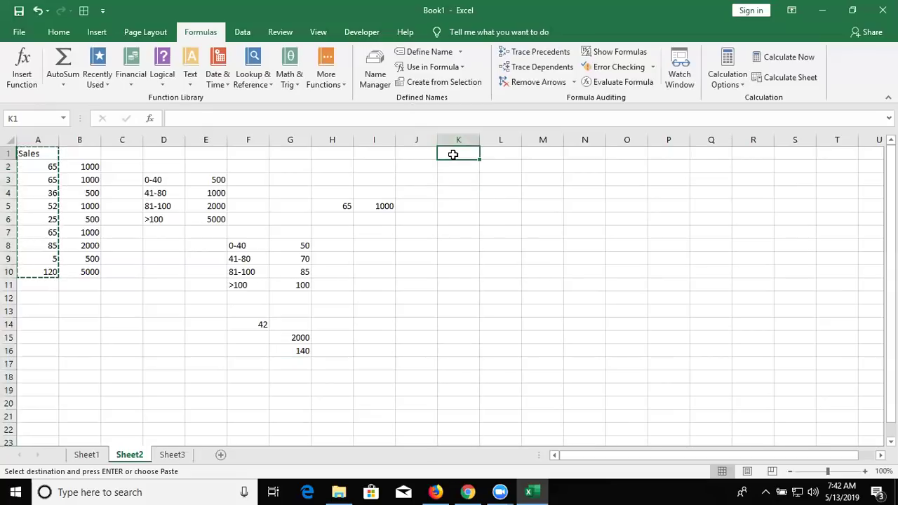
key("ctrl+v")
left_click(506, 161)
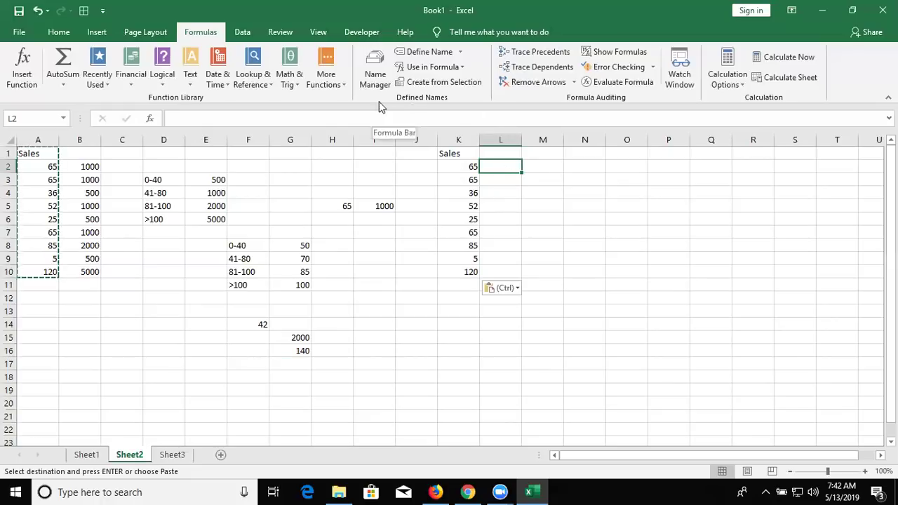
Start a new workbook name, replacing the initial name inc2 with S_1
left_click(412, 56)
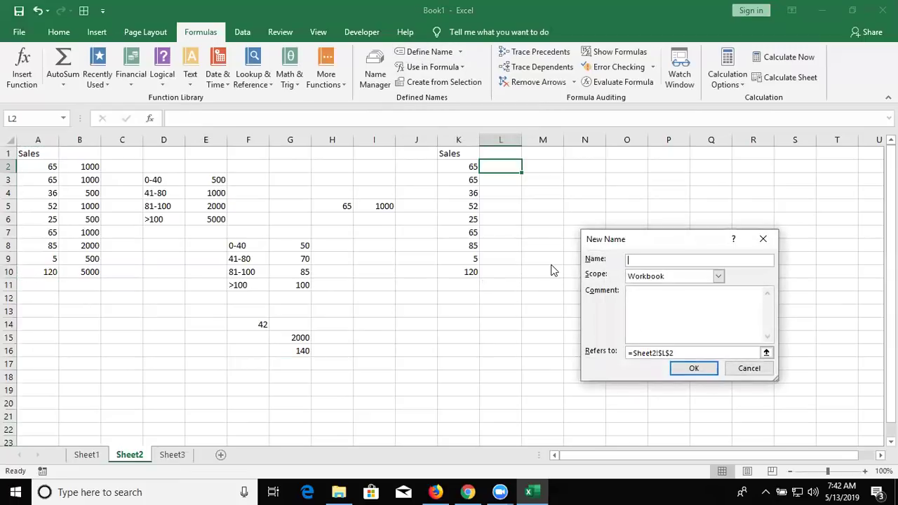
type("inc2")
left_click_drag(653, 241, 291, 189)
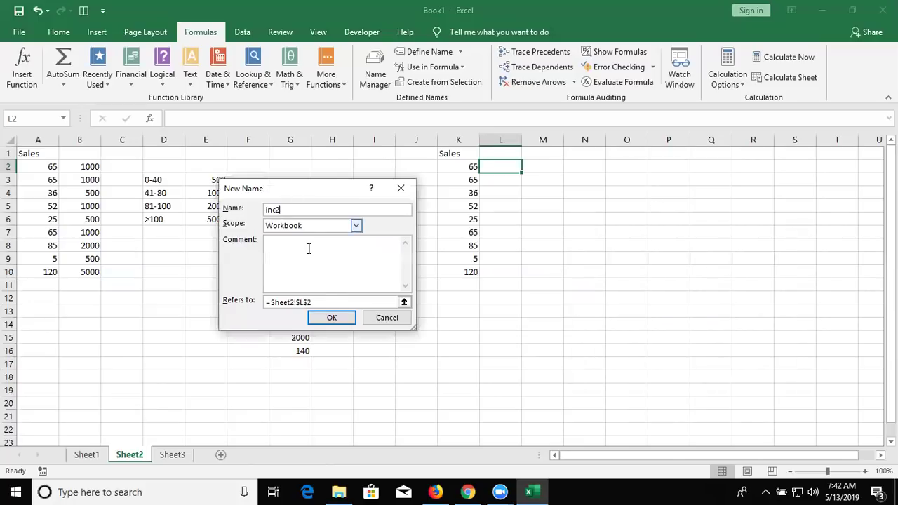
left_click(323, 303)
key("BackSpace")
key("BackSpace")
key("BackSpace")
type("=")
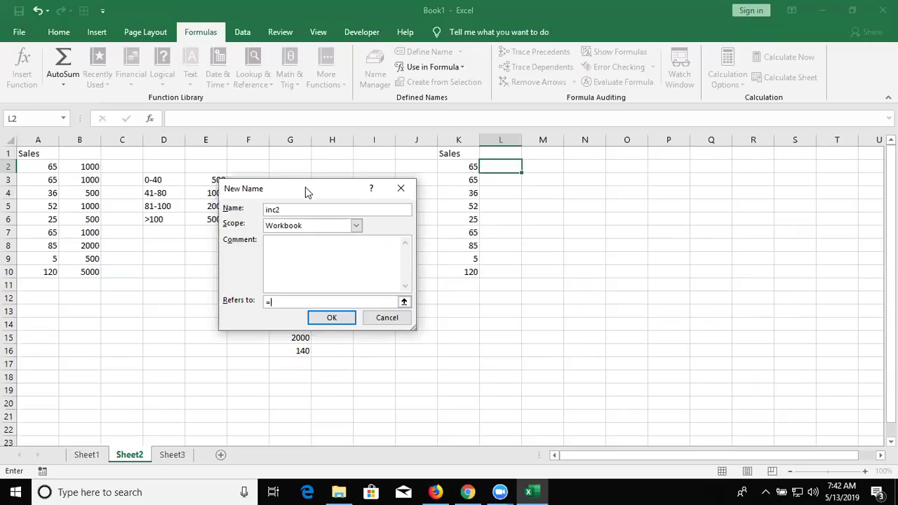
left_click_drag(311, 193, 673, 189)
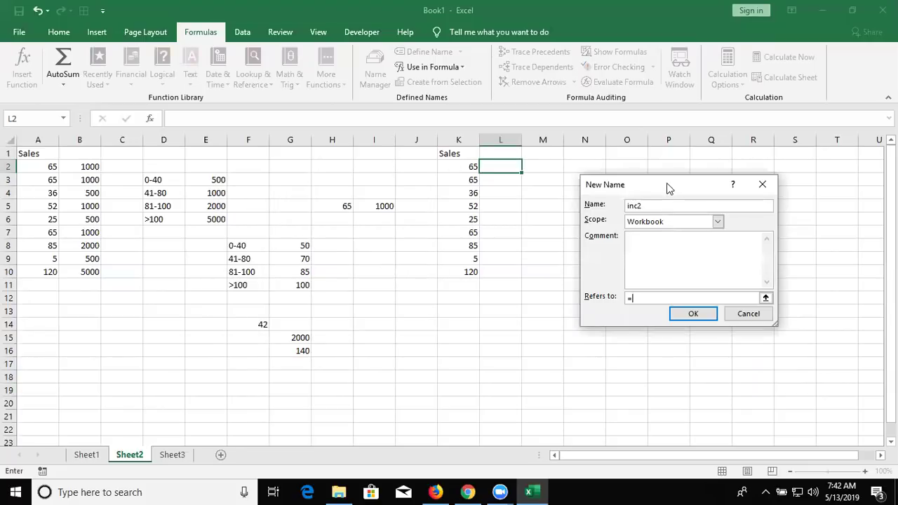
left_click(658, 207)
key("BackSpace")
key("BackSpace")
key("BackSpace")
key("BackSpace")
type("S")
type("_1")
Set S_1 to refer to =K2*50 and confirm it
left_click(660, 297)
left_click(465, 167)
type("*50")
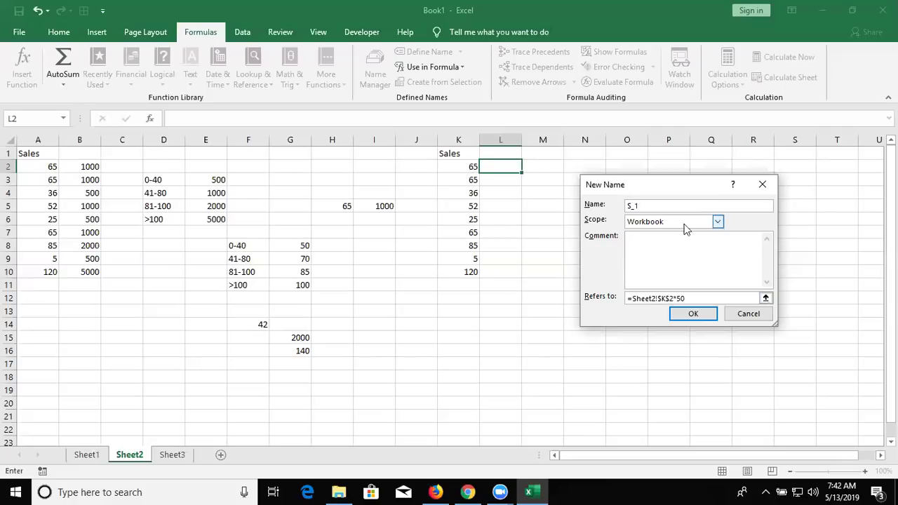
left_click(671, 298)
type("+")
key("Left")
key("Left")
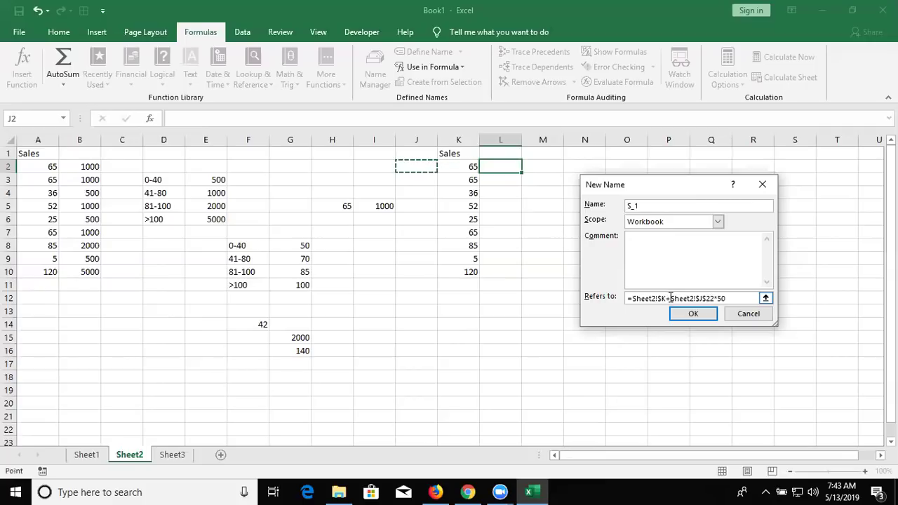
key("BackSpace")
key("BackSpace")
key("BackSpace")
key("BackSpace")
key("BackSpace")
key("BackSpace")
key("BackSpace")
key("BackSpace")
left_click_drag(660, 298, 612, 302)
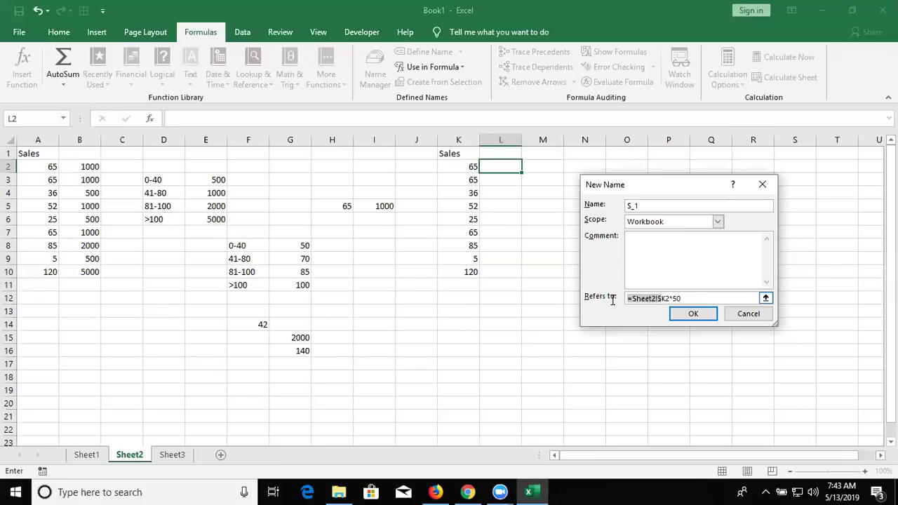
type("=")
key("Delete")
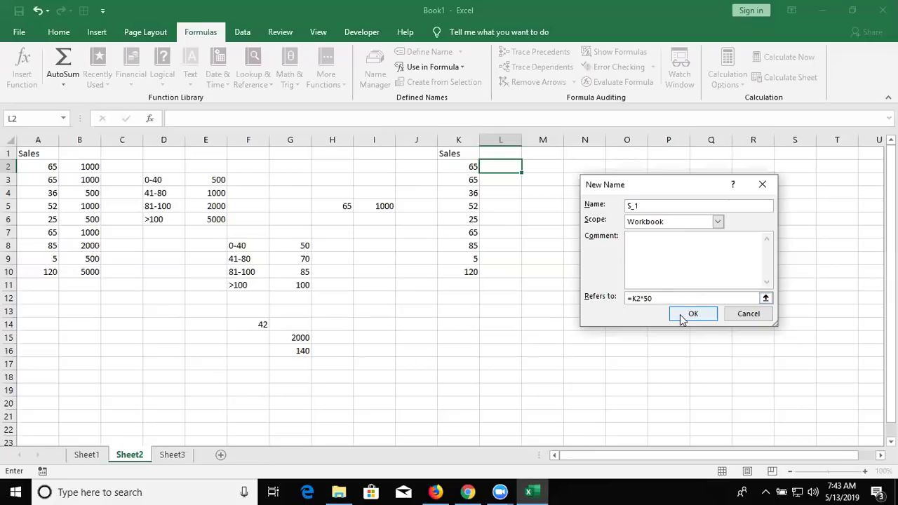
left_click(682, 318)
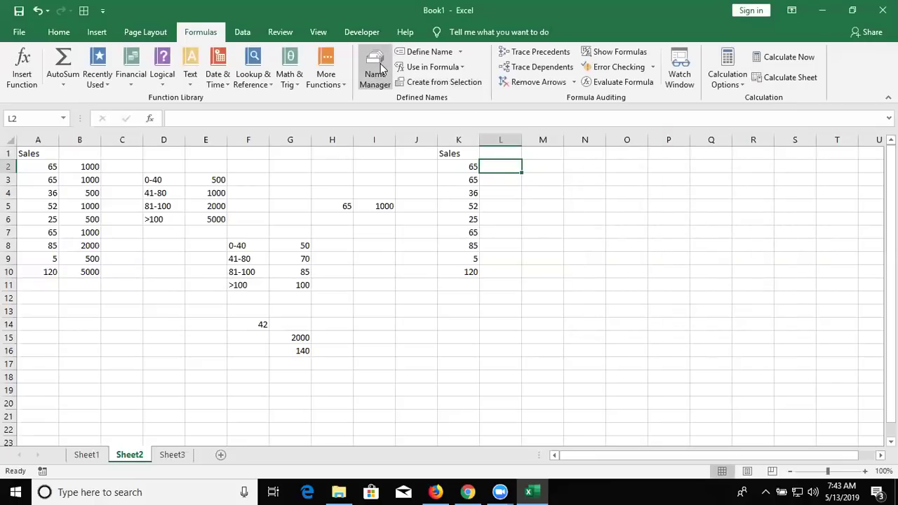
Start a new name S_2 with the definition =(40*50)+(k2-40)*70
left_click(427, 51)
type("S_2")
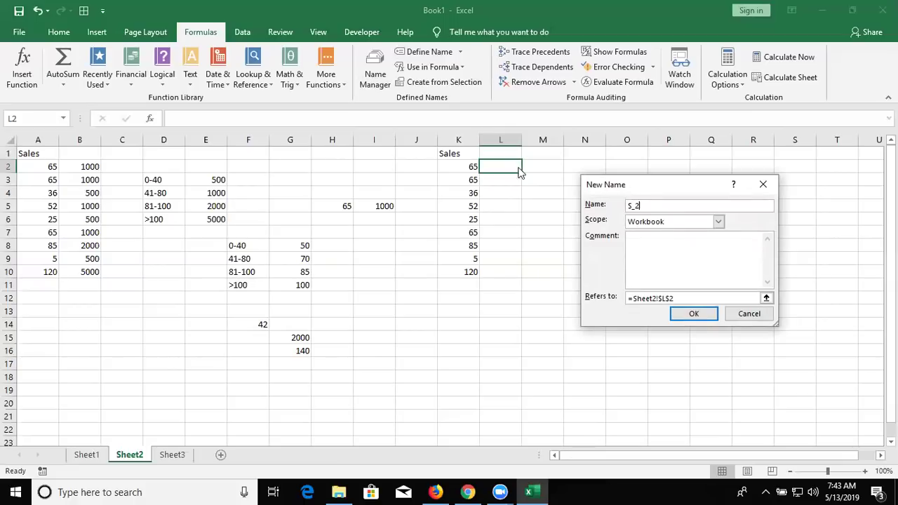
key("Tab")
key("Tab")
key("Tab")
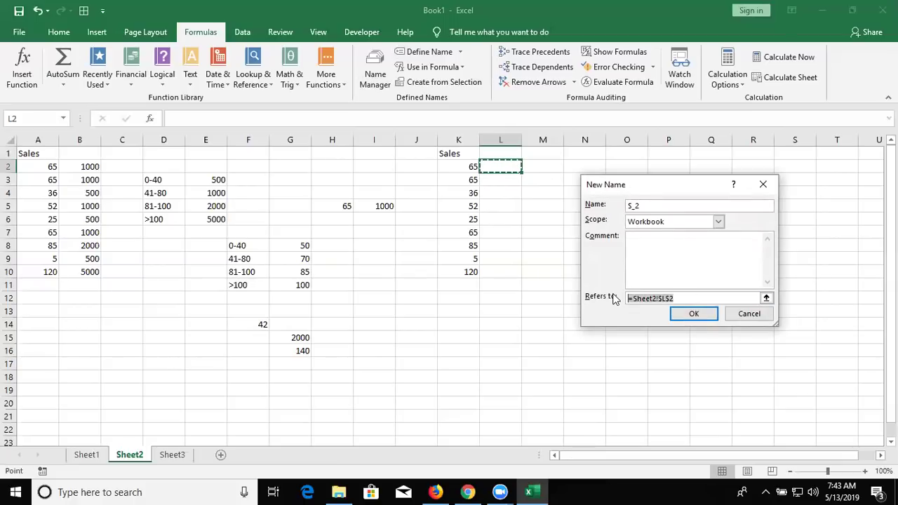
type("=")
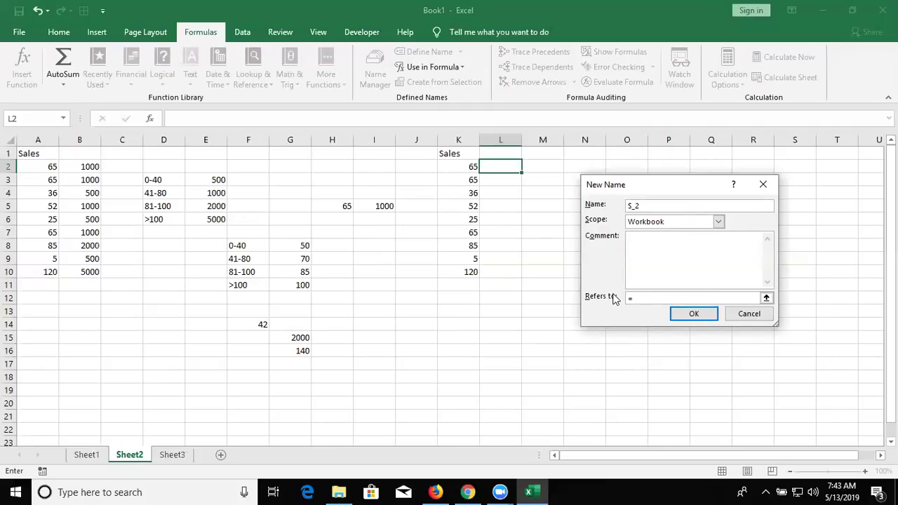
type("(40*50)+(")
type("k2-40)")
type("*")
type("70")
Confirm S_2, then define S_3 as =(40*50)+(40-70)+(k2-80)*85
left_click(694, 314)
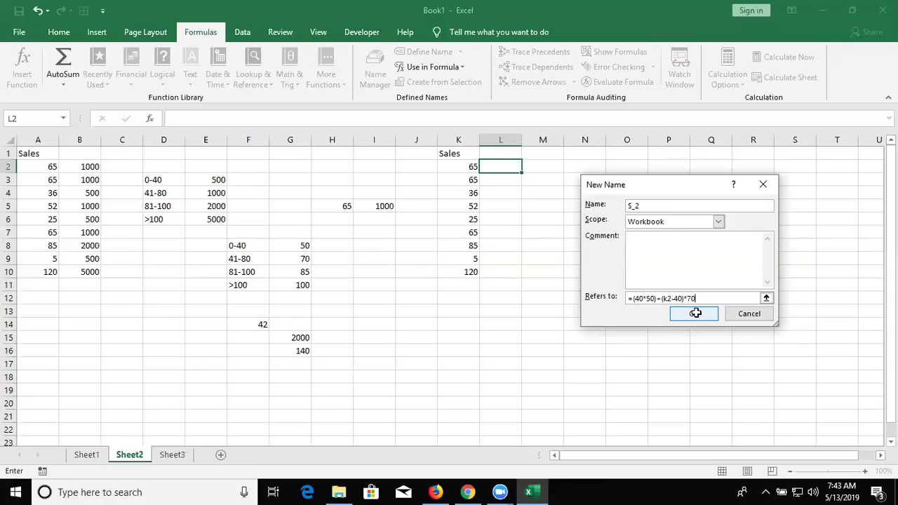
left_click(429, 57)
type("S")
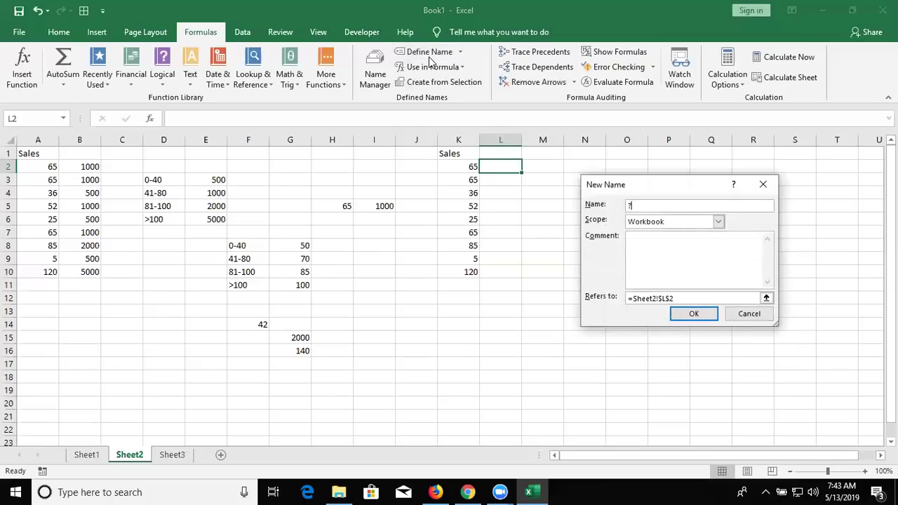
type("_3")
left_click_drag(675, 298, 552, 283)
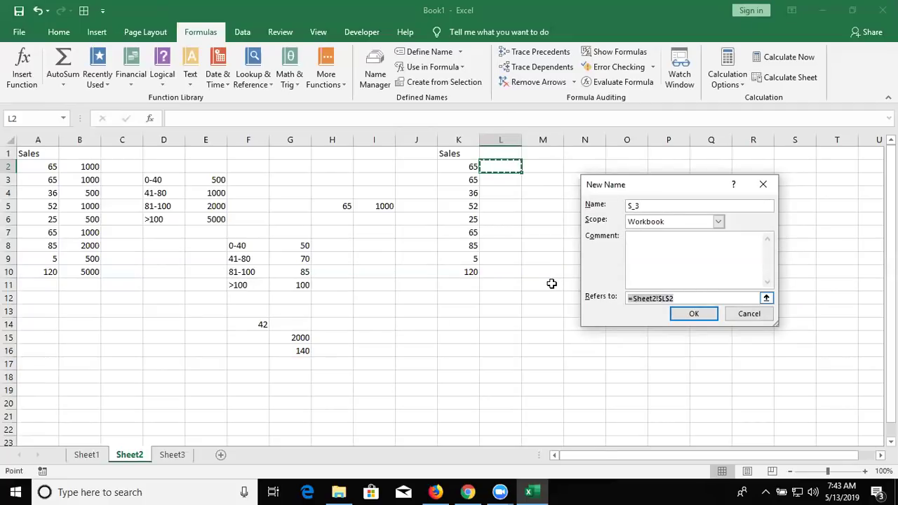
type("=")
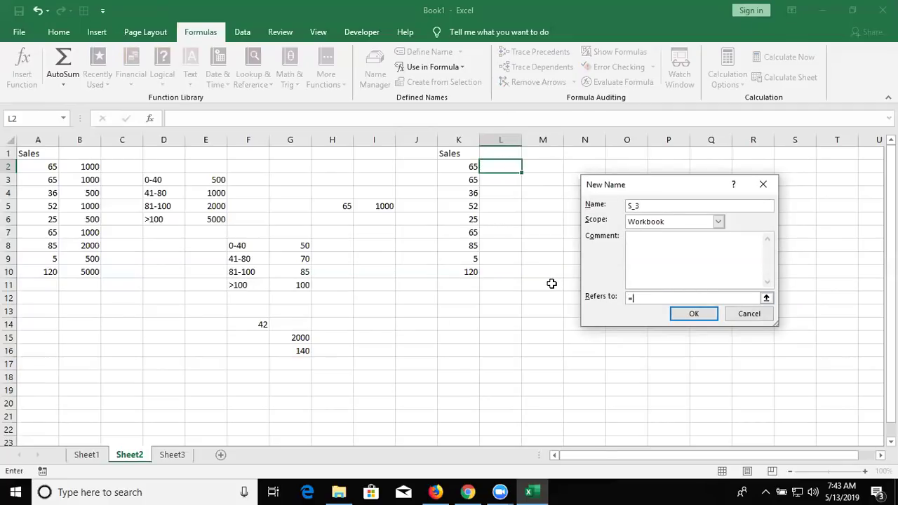
type("(40*50)+(")
type("4")
type("0-")
type("70)+(")
type("k2-80)*85")
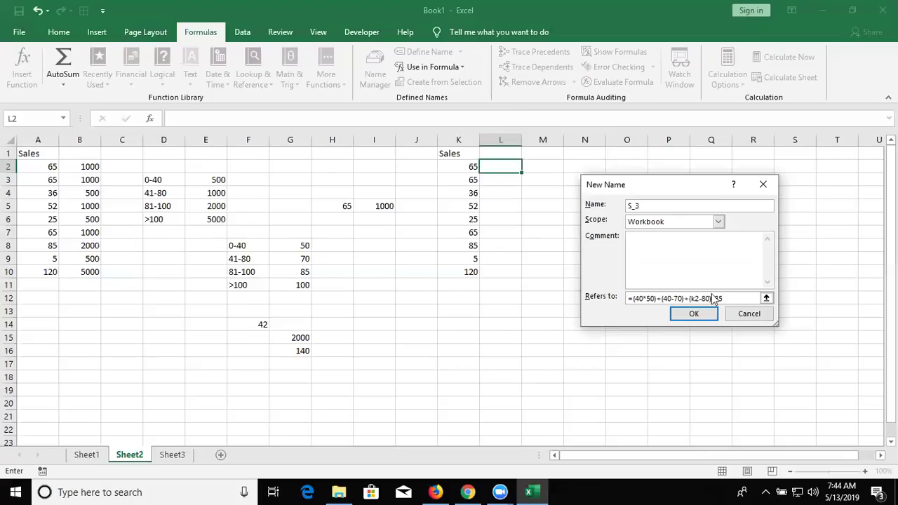
left_click(702, 315)
Define the name S_4 as =(40*50)+(40*70)+(20*85)+(k2-100)*100 for sales above 100
left_click(702, 314)
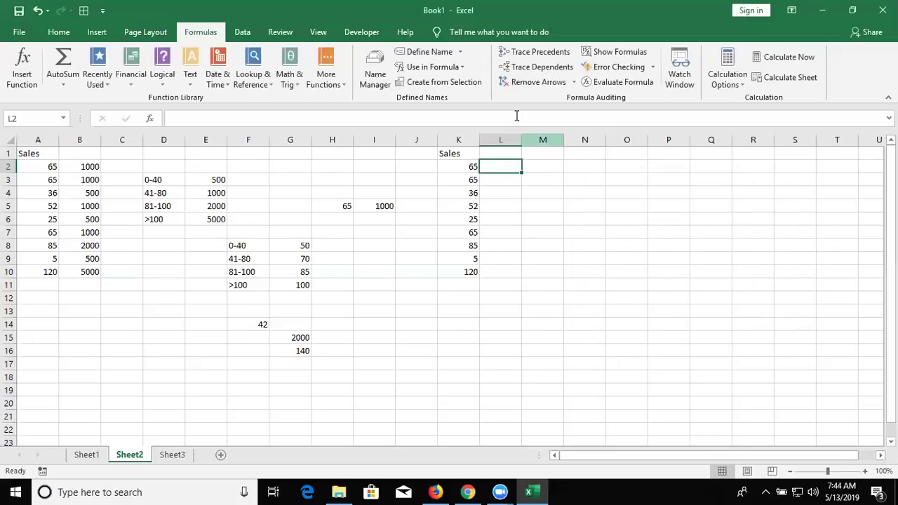
left_click(426, 52)
type("S_4")
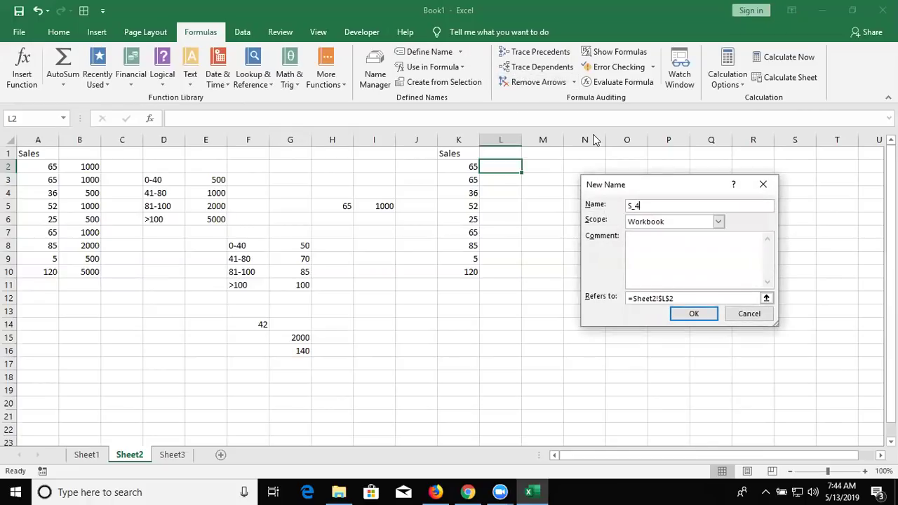
left_click(680, 298)
left_click_drag(680, 299, 595, 295)
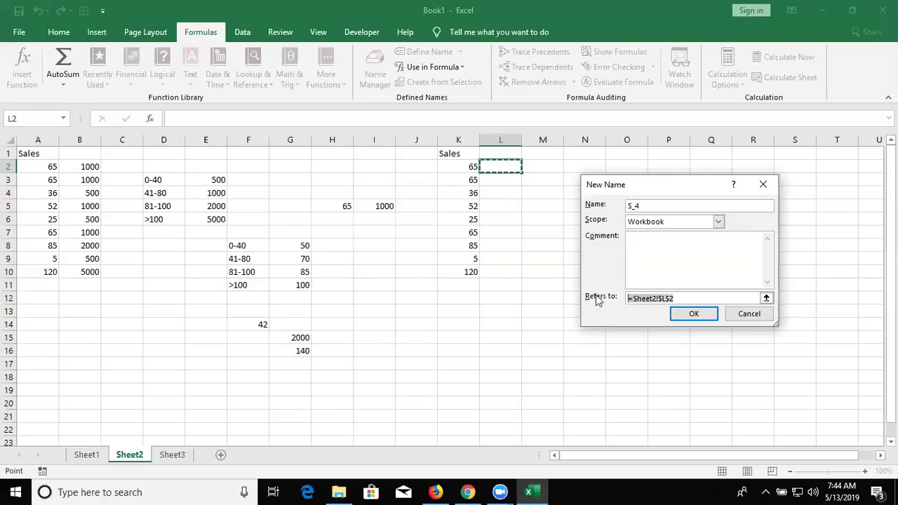
type("=(40*")
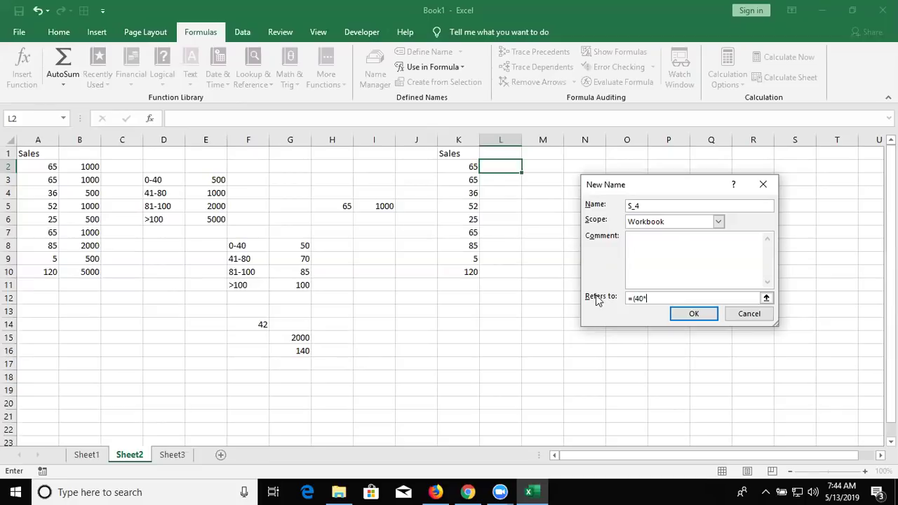
type("50")
type(")-")
type("(")
type("40*")
type("70")
type(")+(")
type("20*")
type("85")
type(")+")
type("(")
type("k2-")
type("100)")
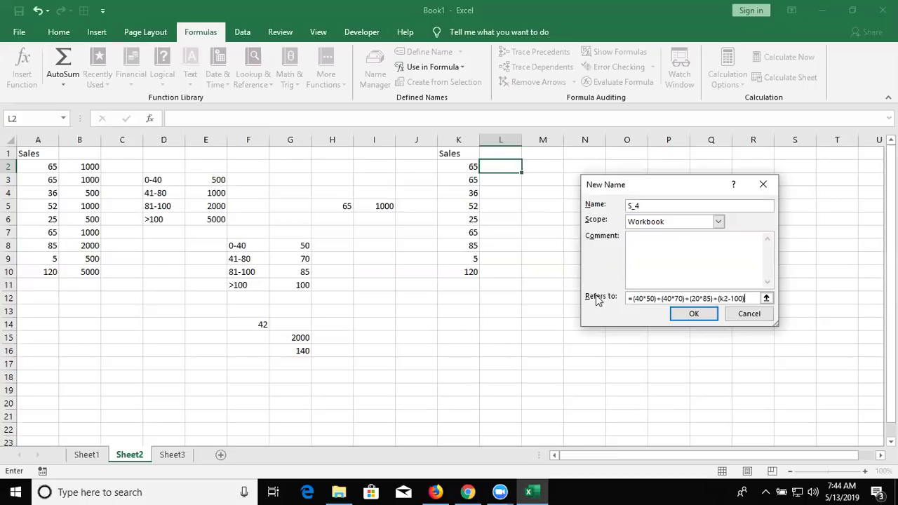
type("*100")
left_click(707, 318)
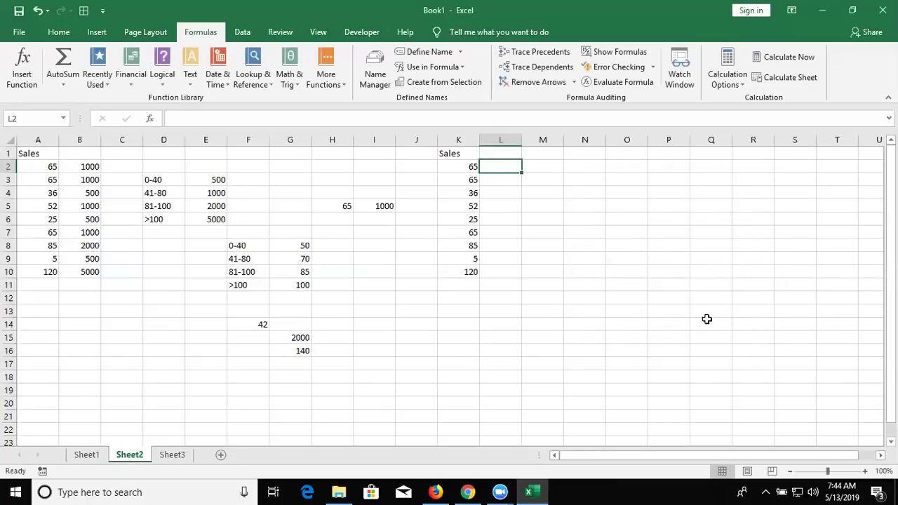
Begin L2's formula as =IF(K2<=40,S_1, after clearing a formula error
type("=if")
key("Tab")
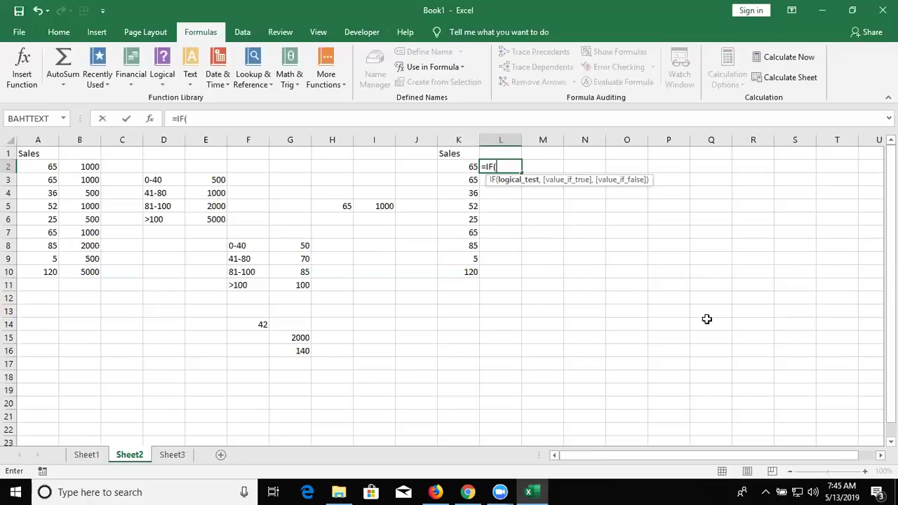
key("Left")
type("<")
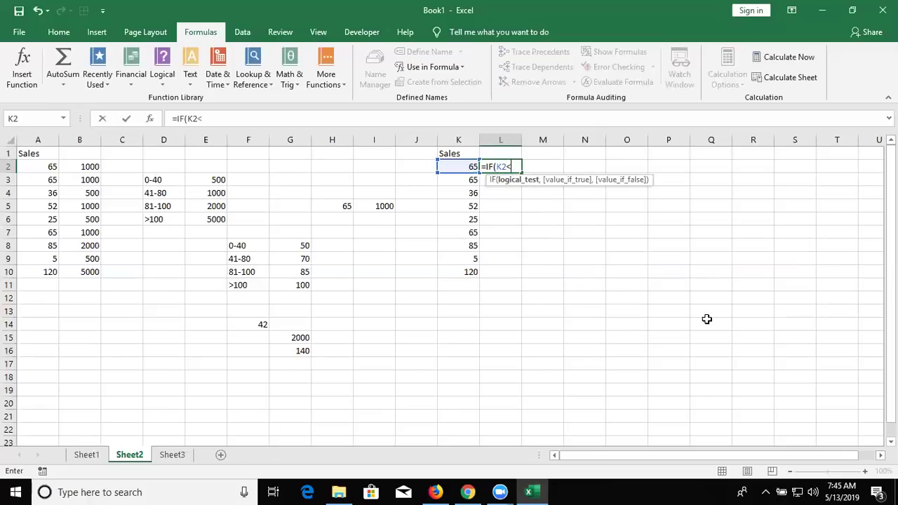
type("=")
type("40")
key("alt")
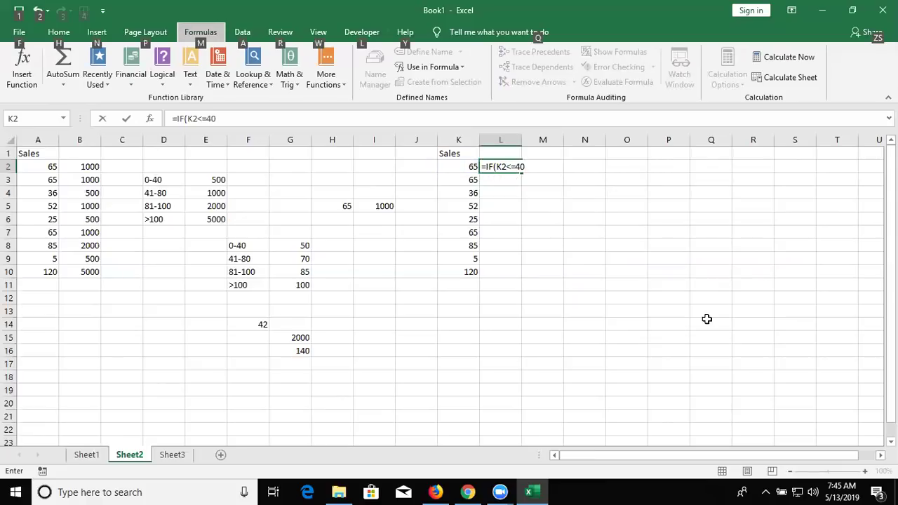
left_click(565, 177)
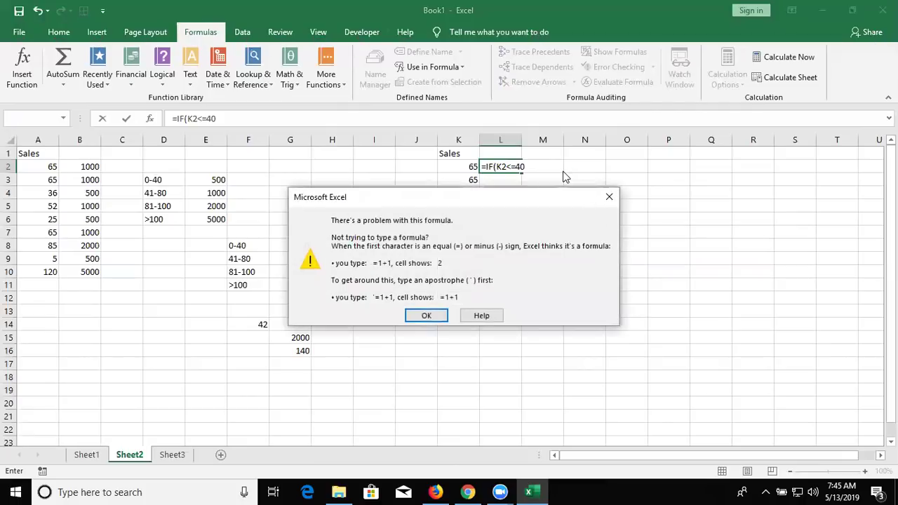
key("Return")
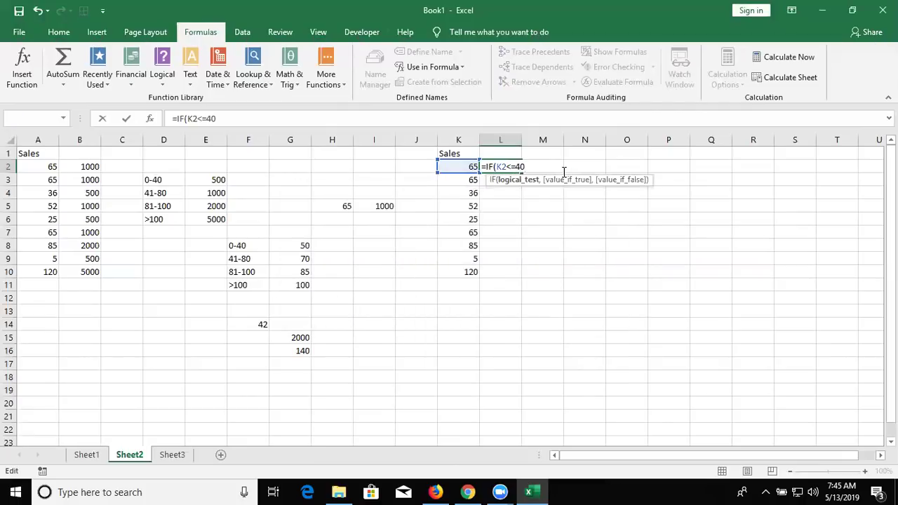
type(",S")
key("Tab")
Nest tests K2<=80 → S_2 and K2<=100 → S_3, else S_4, and enter the formula
type(",IF(")
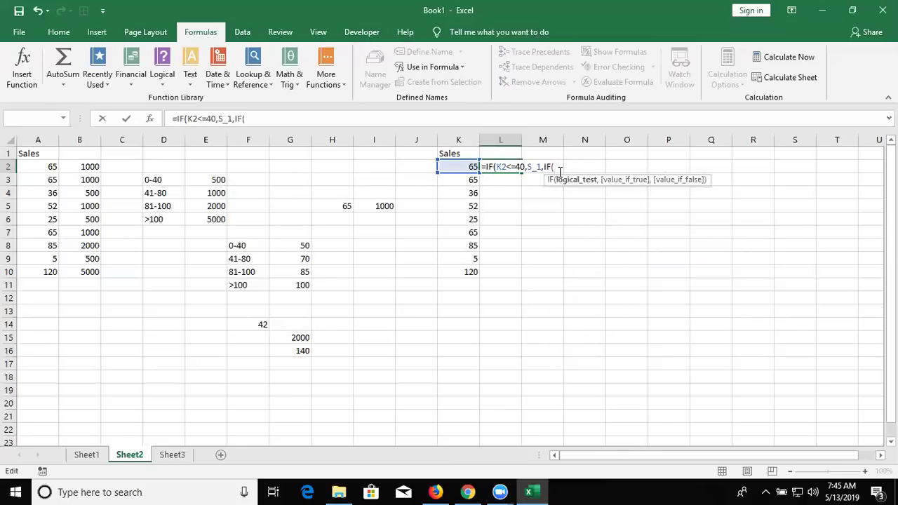
left_click(457, 166)
type("<=80")
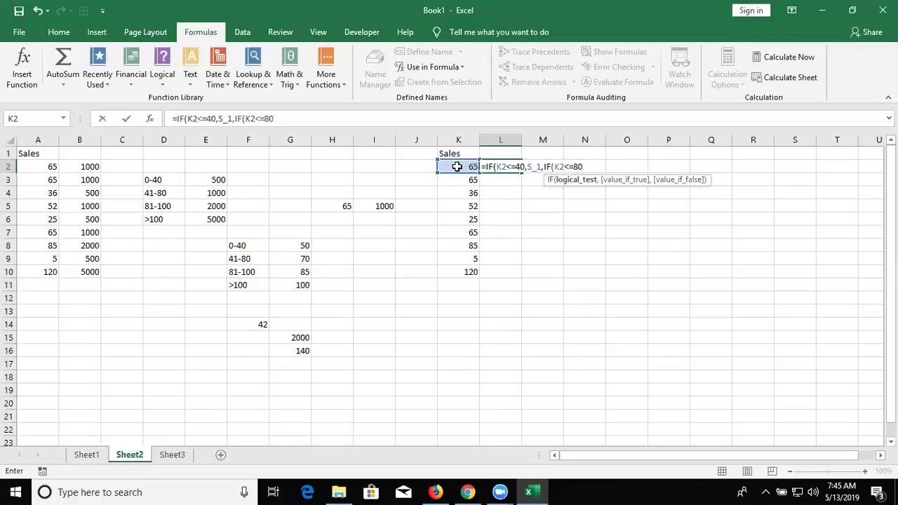
type(",S_2")
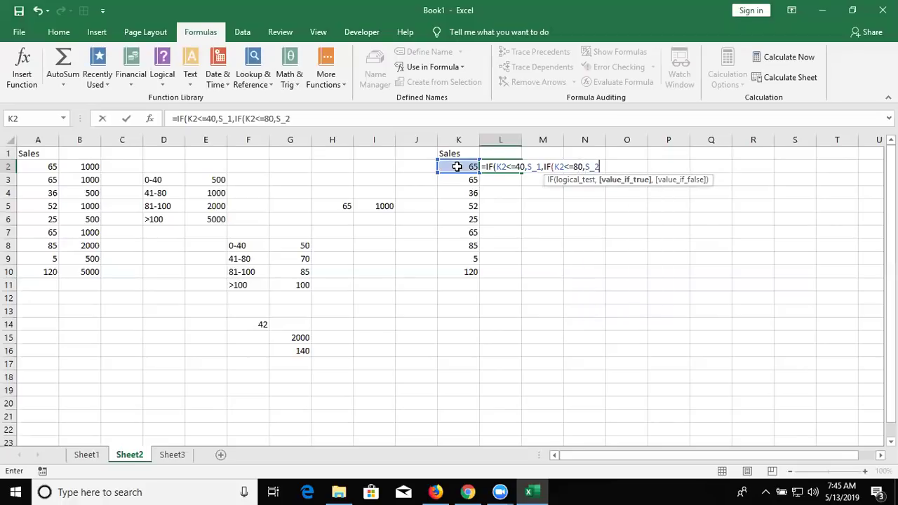
type(",IF(")
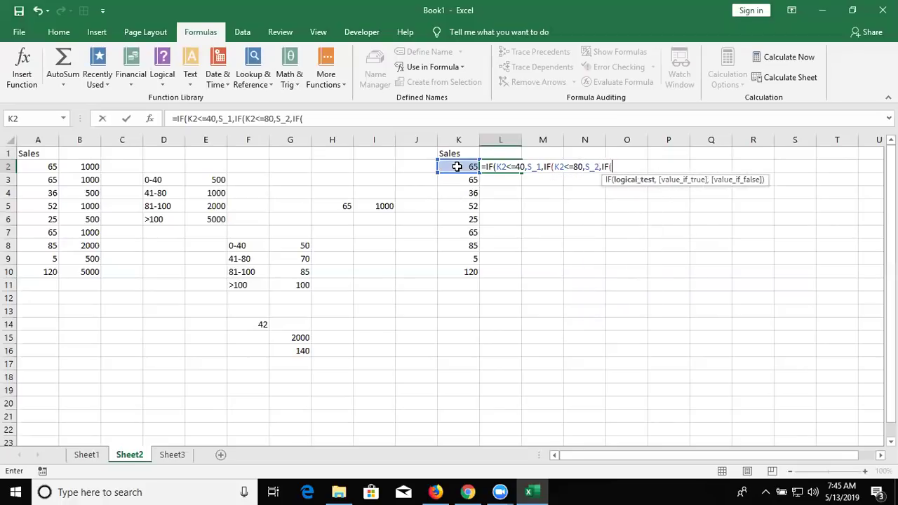
left_click(457, 166)
type("<=")
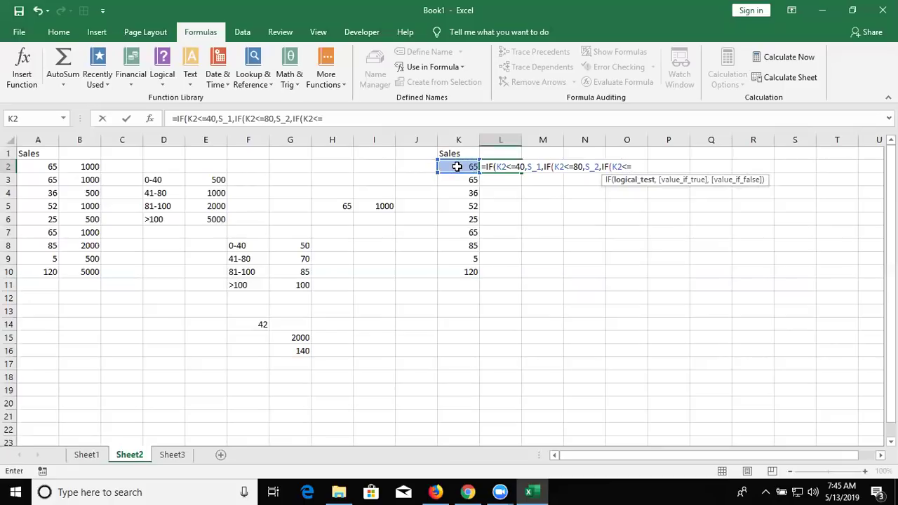
type("100,S")
key("Down")
key("Down")
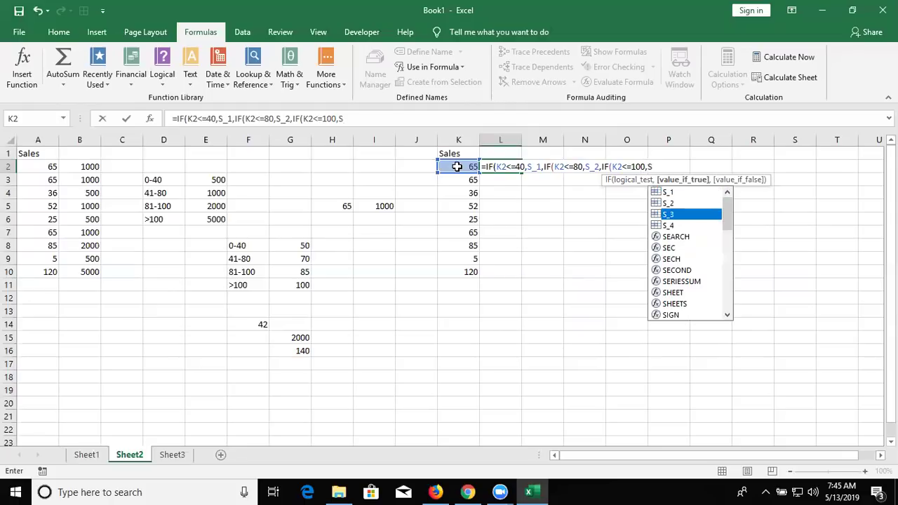
key("Tab")
type(",S")
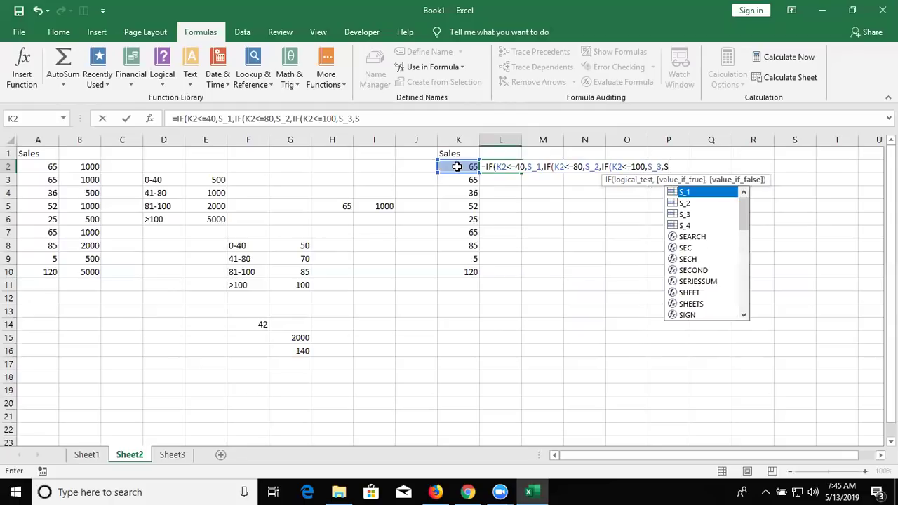
key("Down")
key("Down")
key("Down")
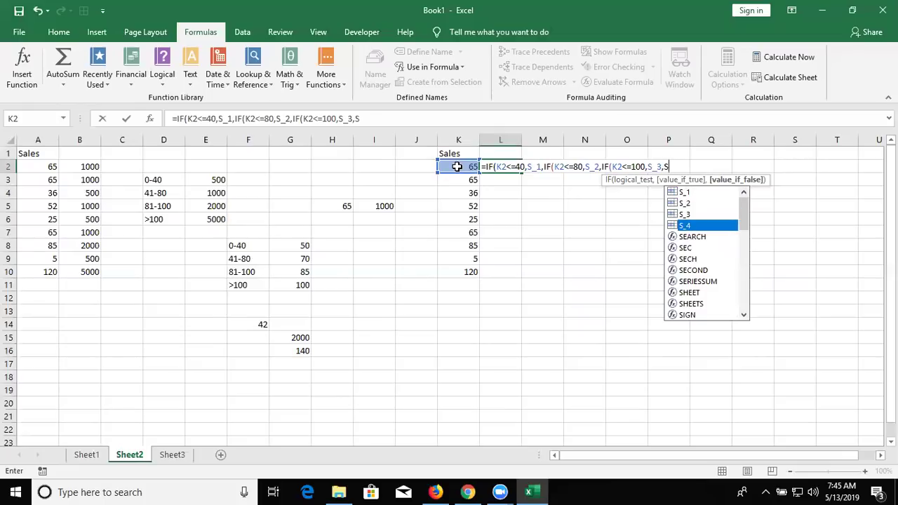
key("Tab")
key("Return")
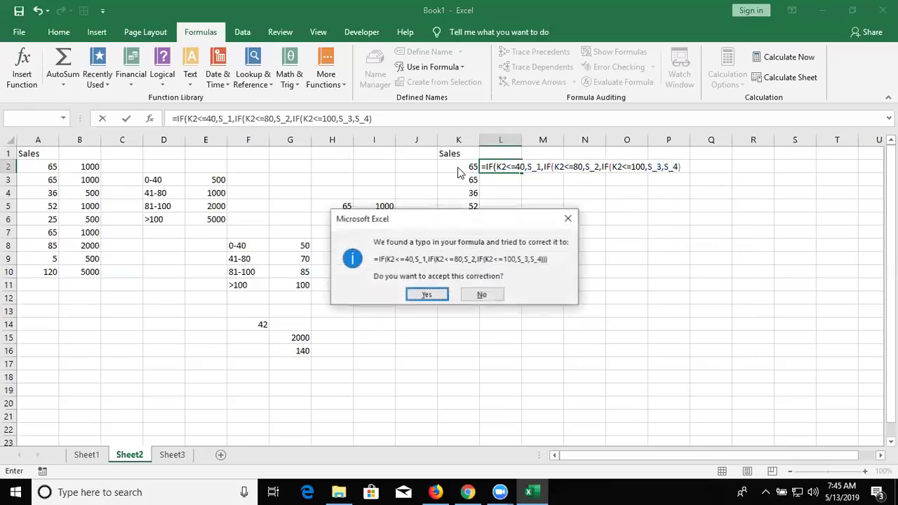
key("Return")
key("Up")
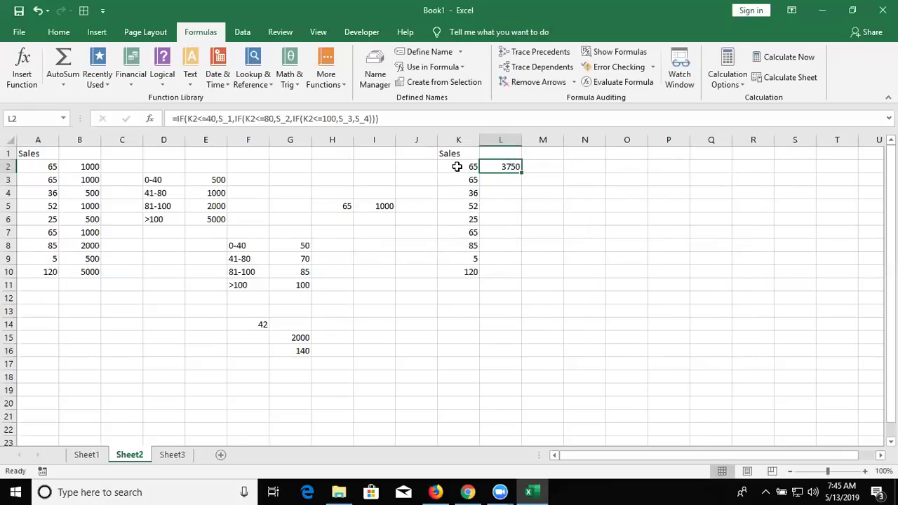
Fill L2's nested IF incentive formula down to L10
double_click(522, 172)
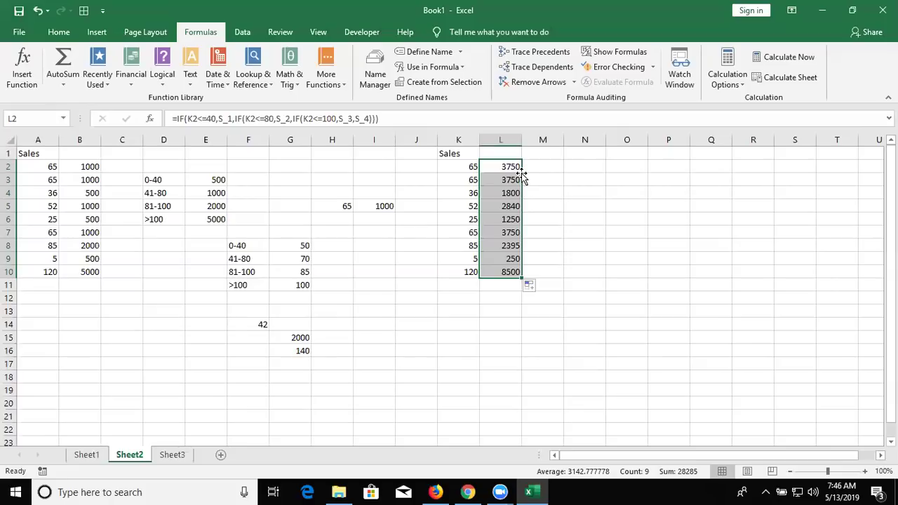
From Sheet3, insert a sheet from the Spreadsheet Solutions Loan Amortization template
left_click(179, 455)
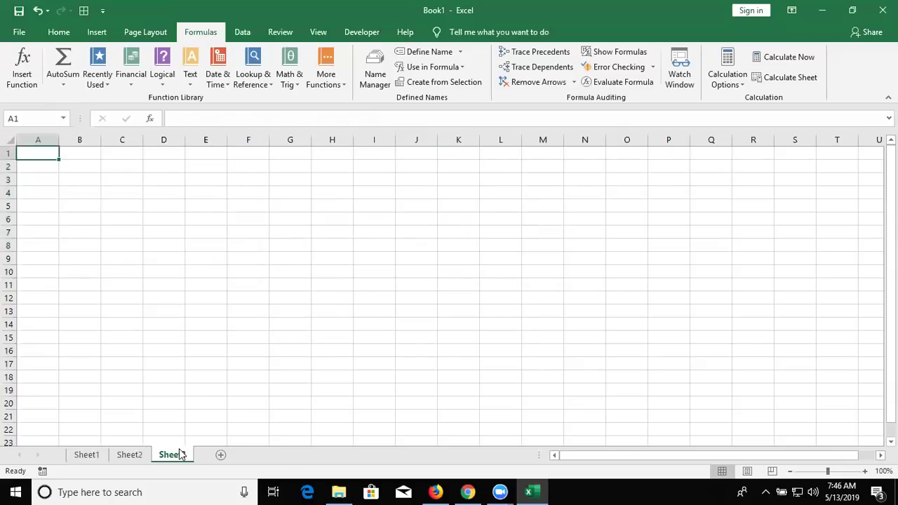
right_click(181, 454)
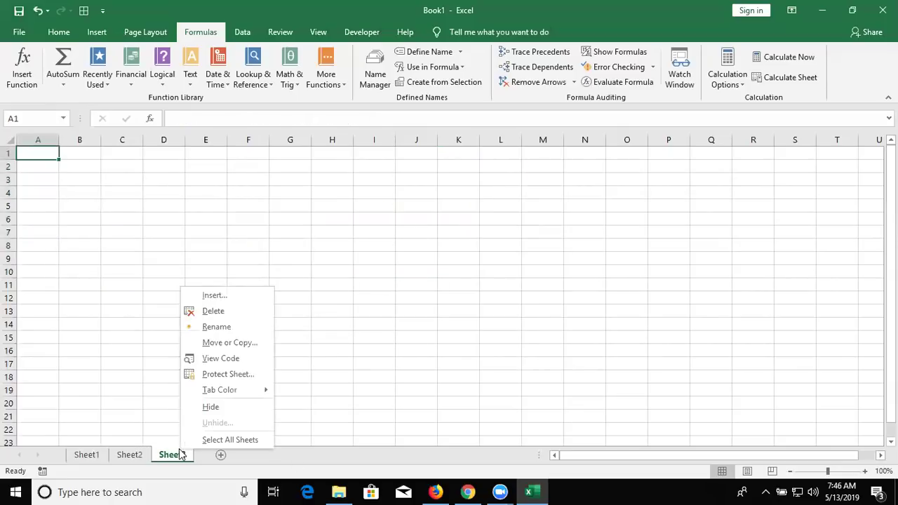
left_click(213, 296)
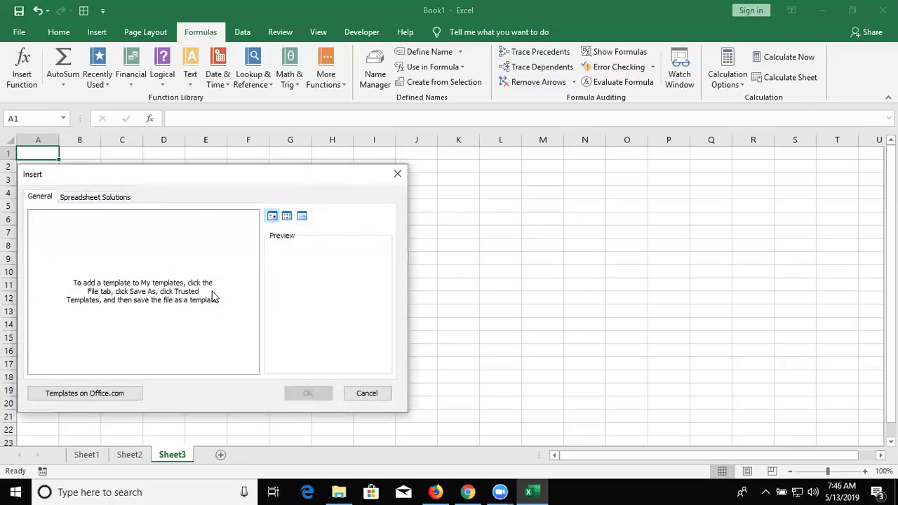
left_click(92, 197)
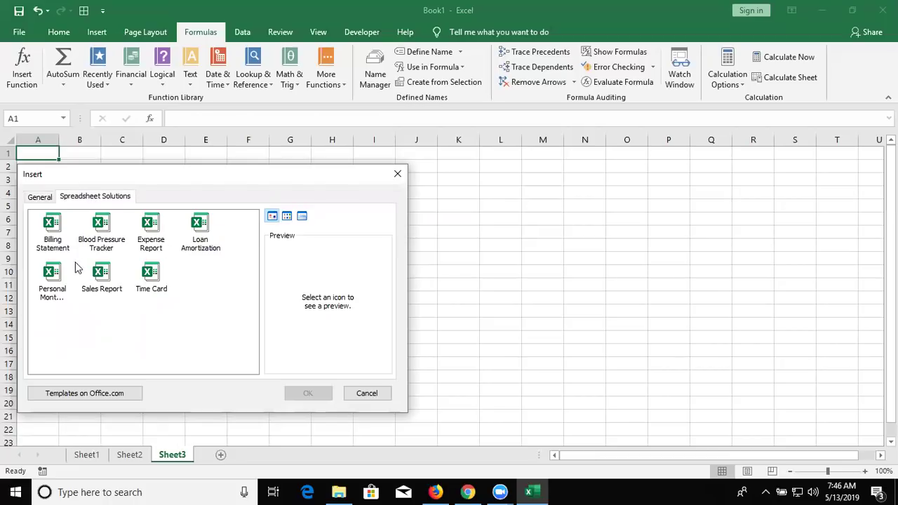
left_click(56, 279)
left_click(179, 242)
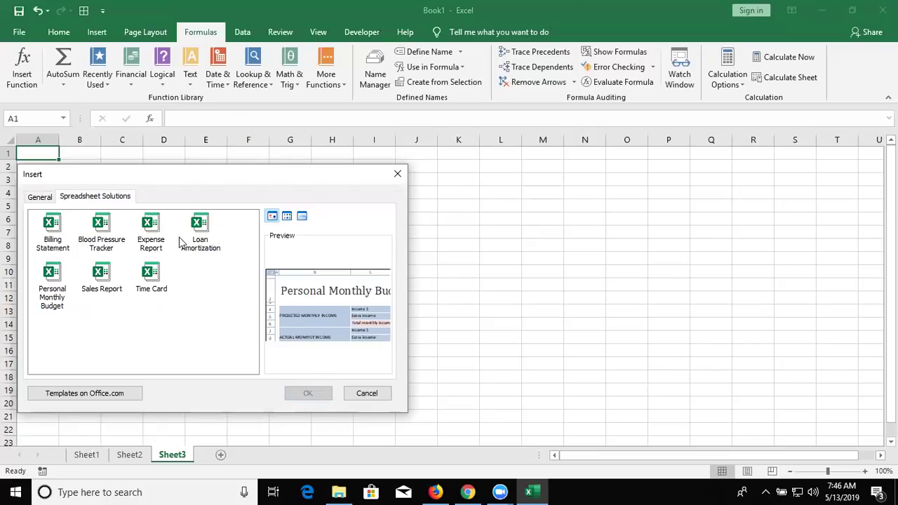
left_click(193, 243)
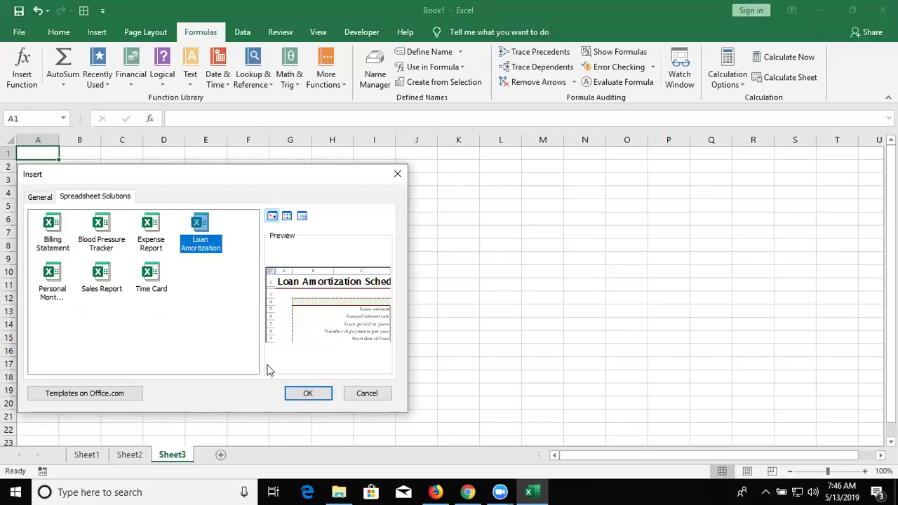
left_click(295, 397)
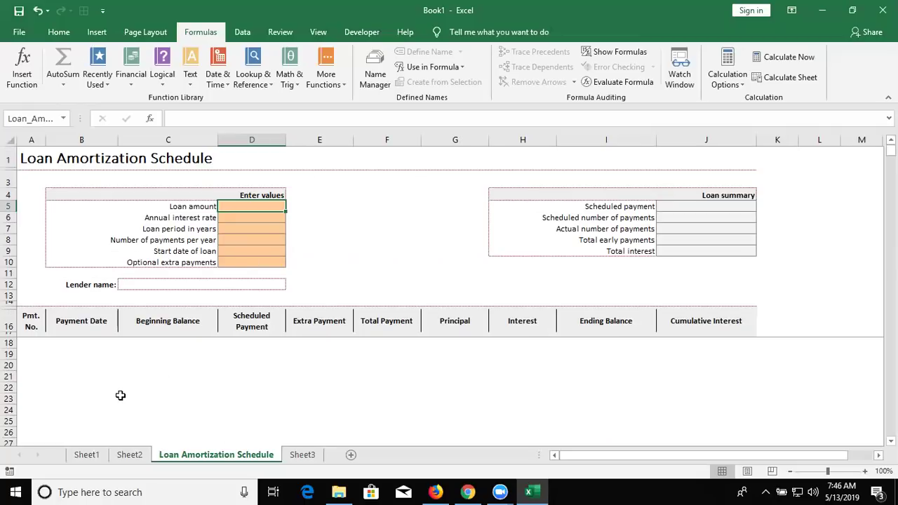
Enter loan amount 50000, rate 7%, 3 years, 12 payments per year and start date 5/13/2019
type("50000")
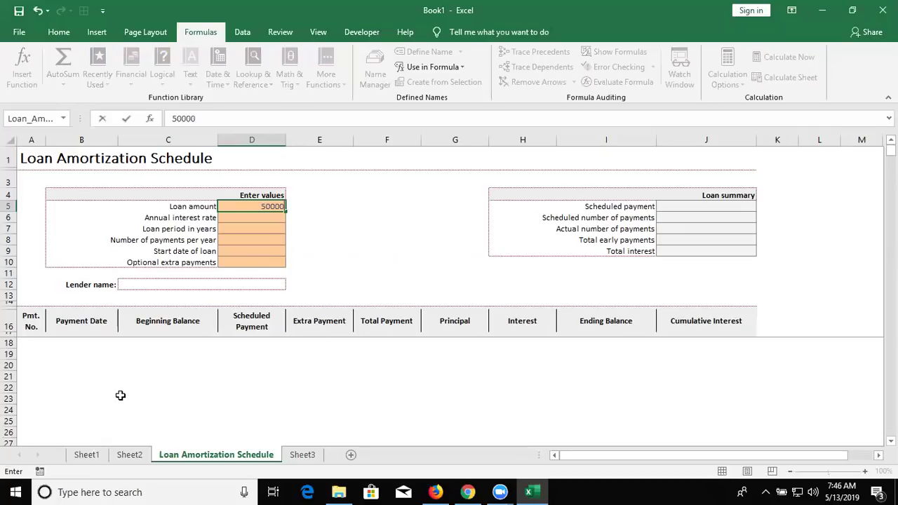
key("Return")
type("7%")
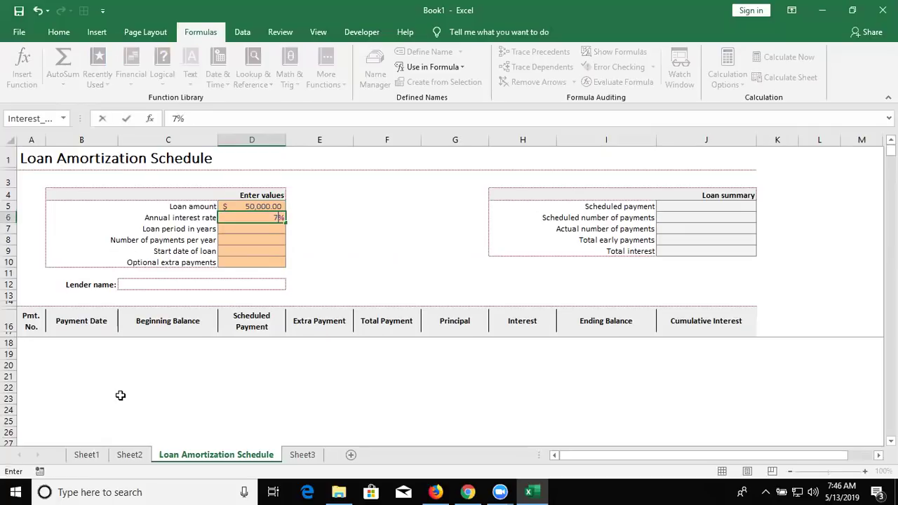
key("Return")
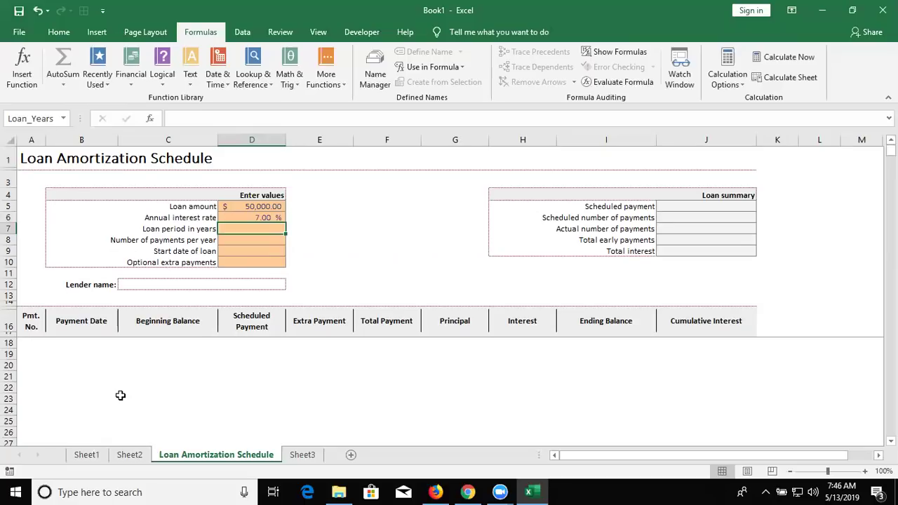
type("3")
key("Return")
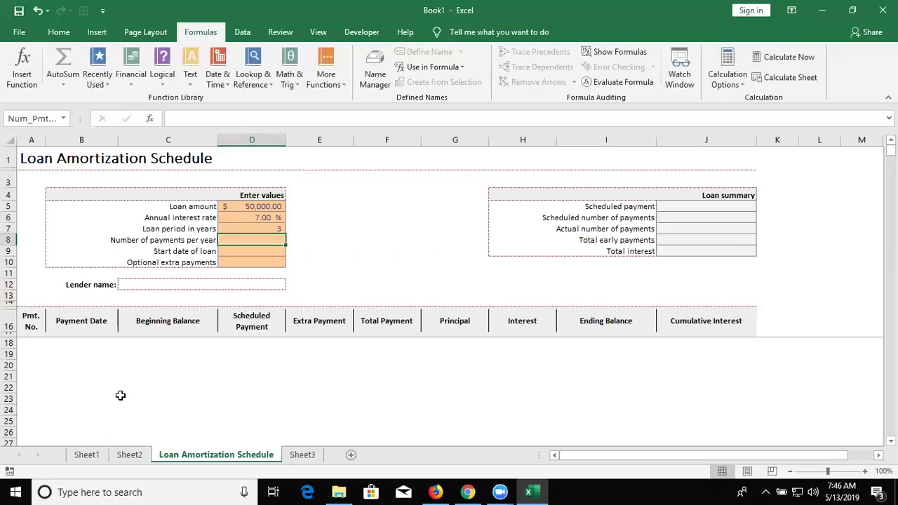
type("12")
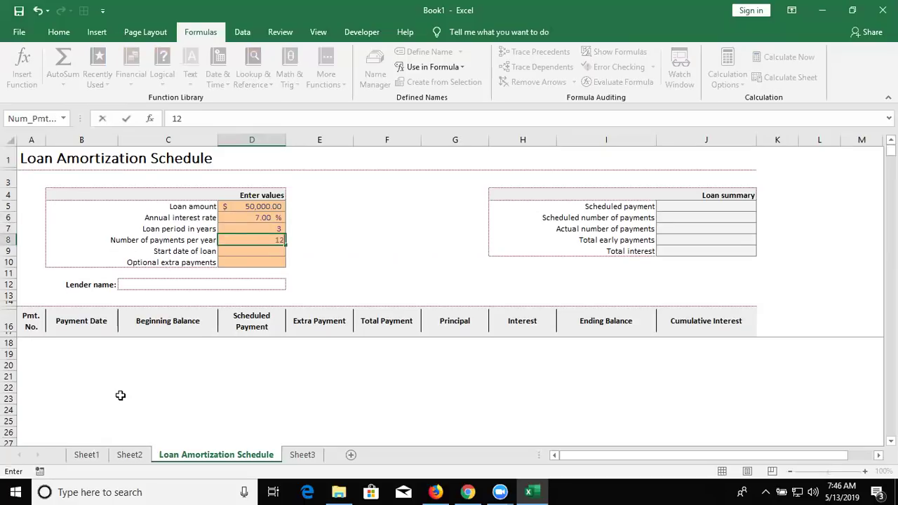
key("Return")
key("ctrl+semicolon")
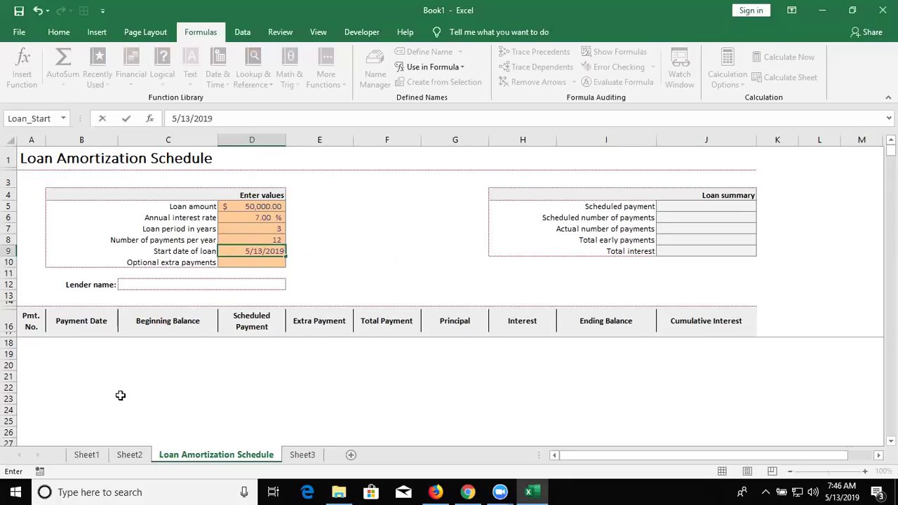
key("Return")
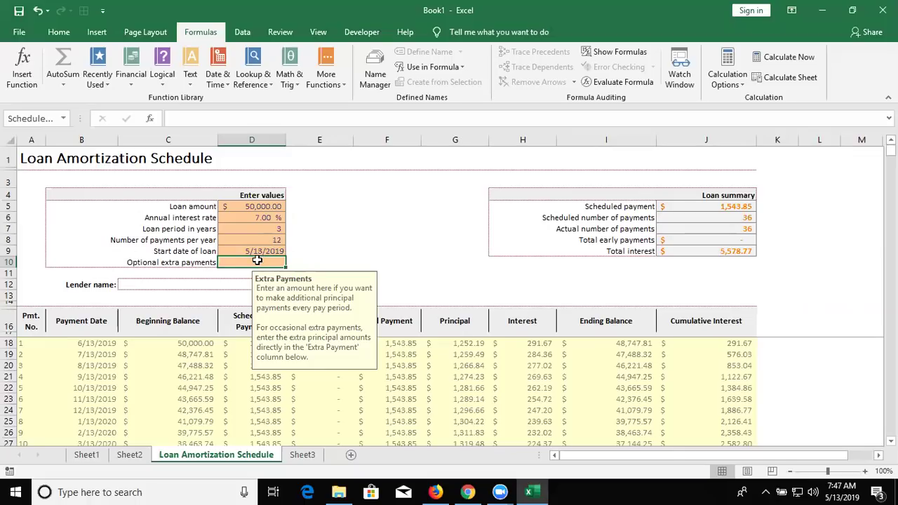
type("5000")
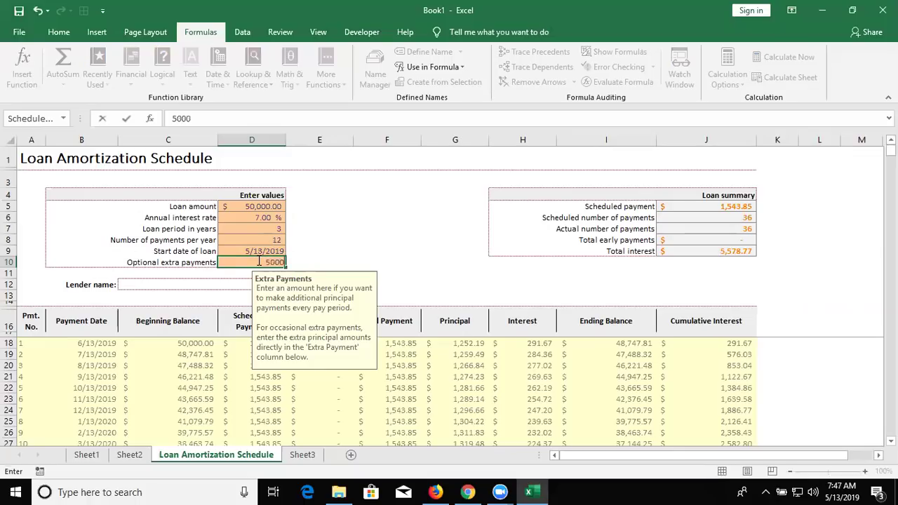
key("Return")
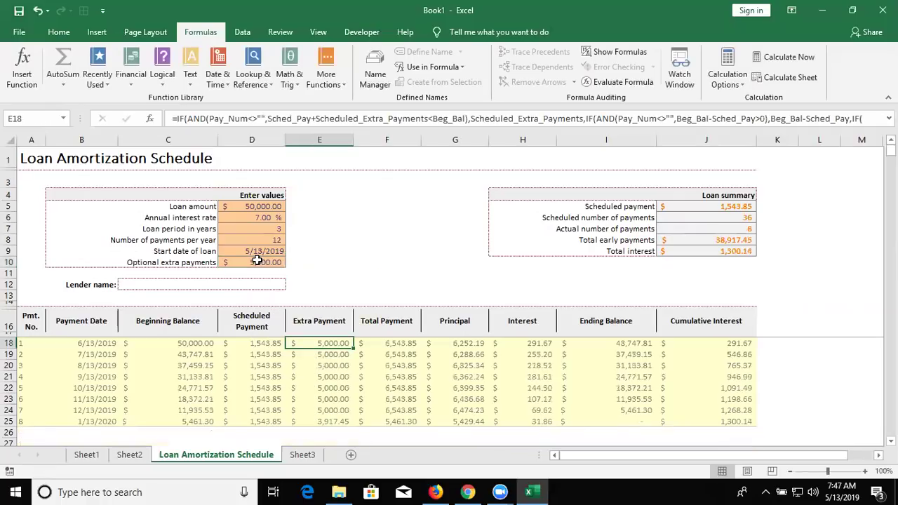
key("shift+Tab")
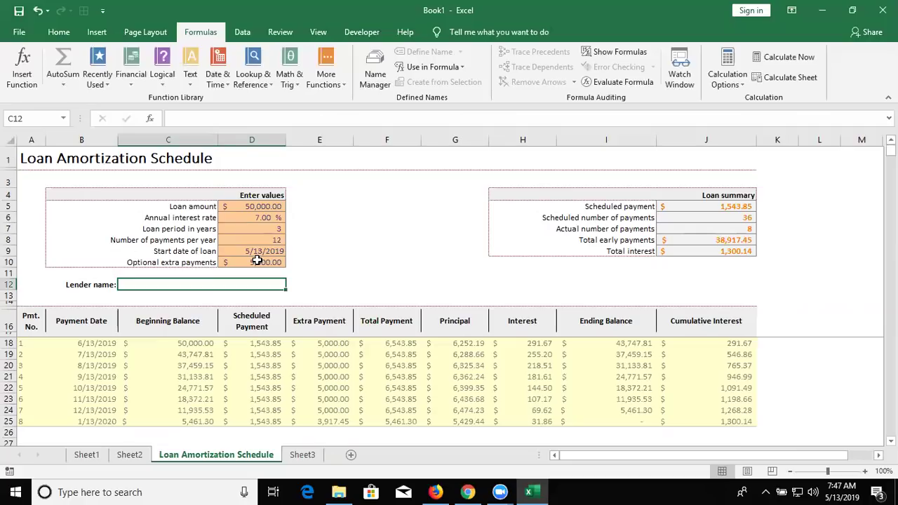
left_click(258, 261)
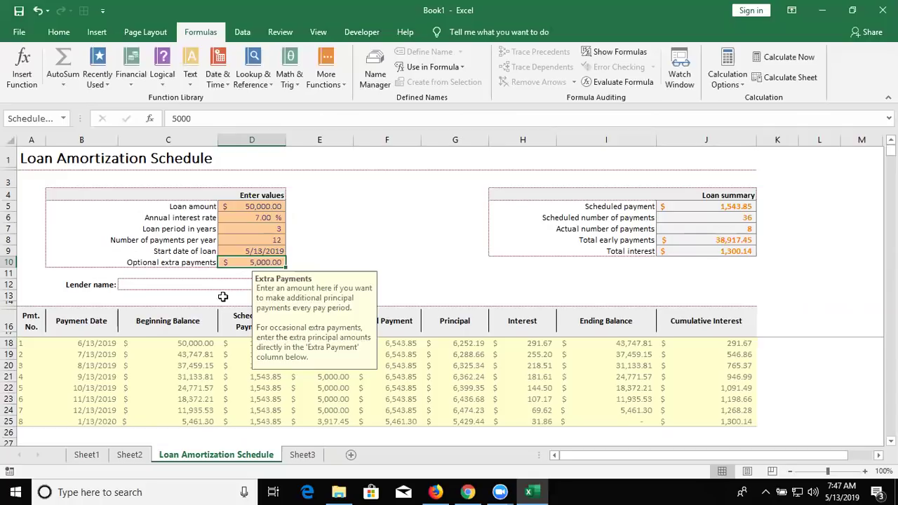
key("Delete")
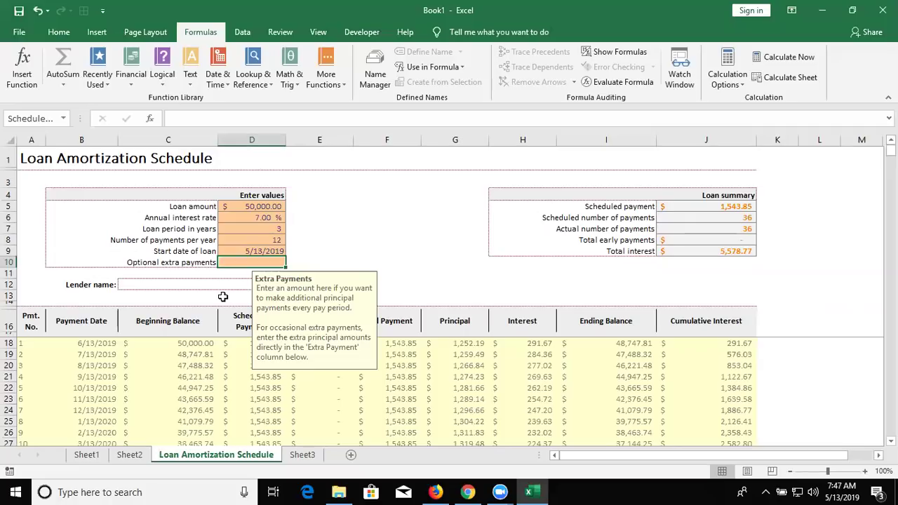
key("Tab")
key("Tab")
key("Tab")
key("Tab")
key("Tab")
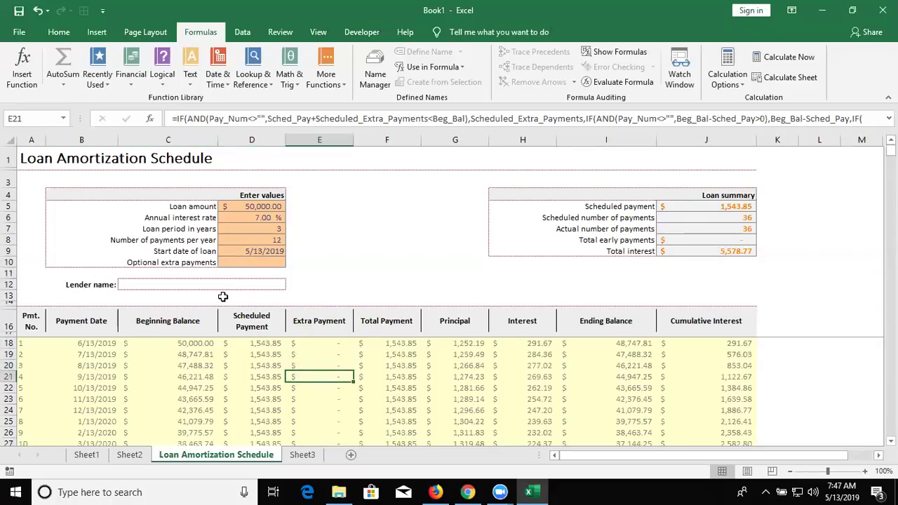
key("Tab")
key("Tab")
key("Tab")
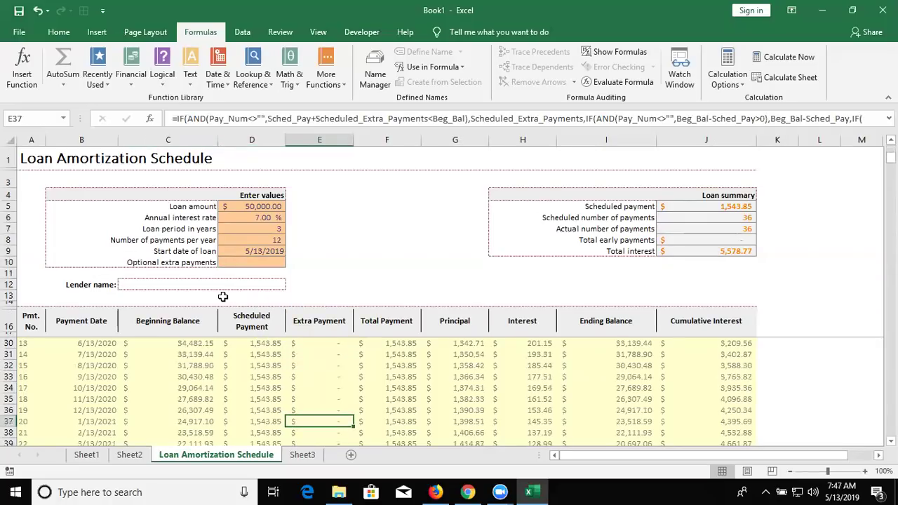
key("Tab")
key("Tab")
key("Tab")
key("Tab")
key("shift+Tab")
key("shift+Tab")
key("shift+Tab")
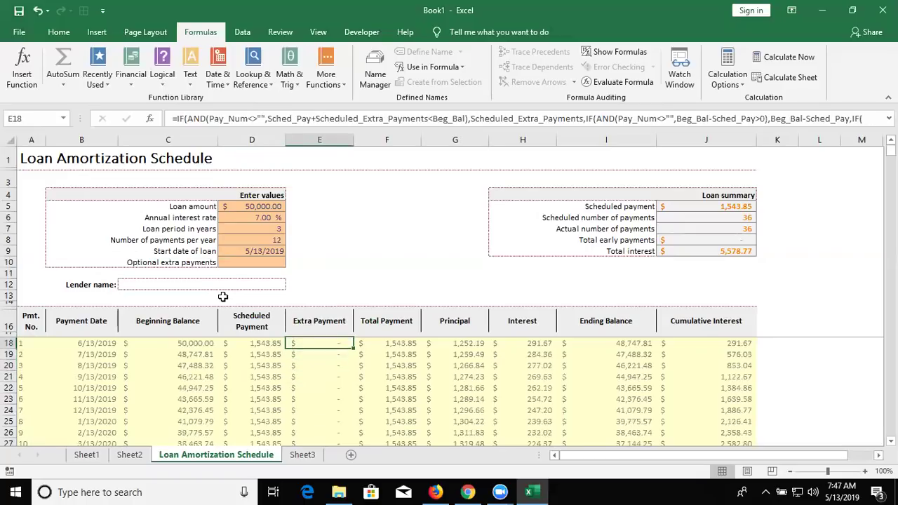
key("shift+Tab")
key("shift+Tab")
key("Tab")
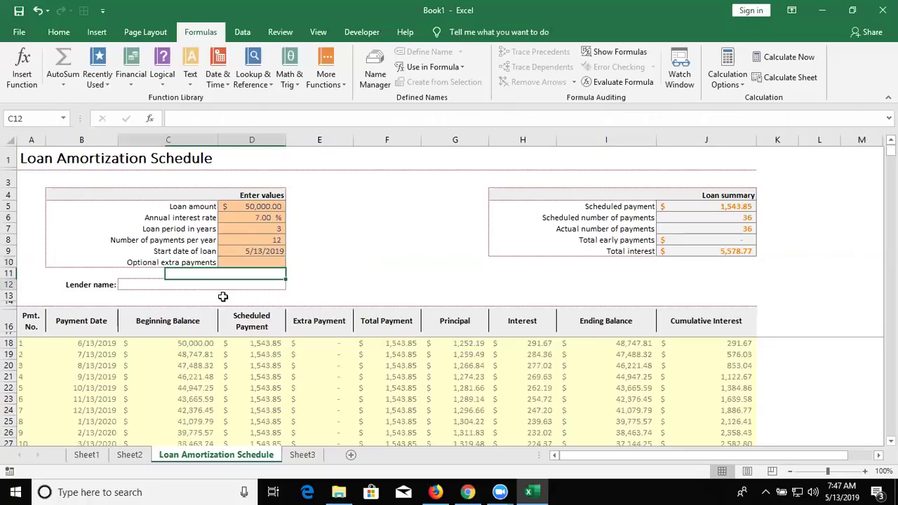
key("Tab")
key("Tab")
key("Tab")
key("Tab")
key("Tab")
key("shift+Tab")
key("shift+Tab")
key("shift+Tab")
key("shift+Tab")
key("Tab")
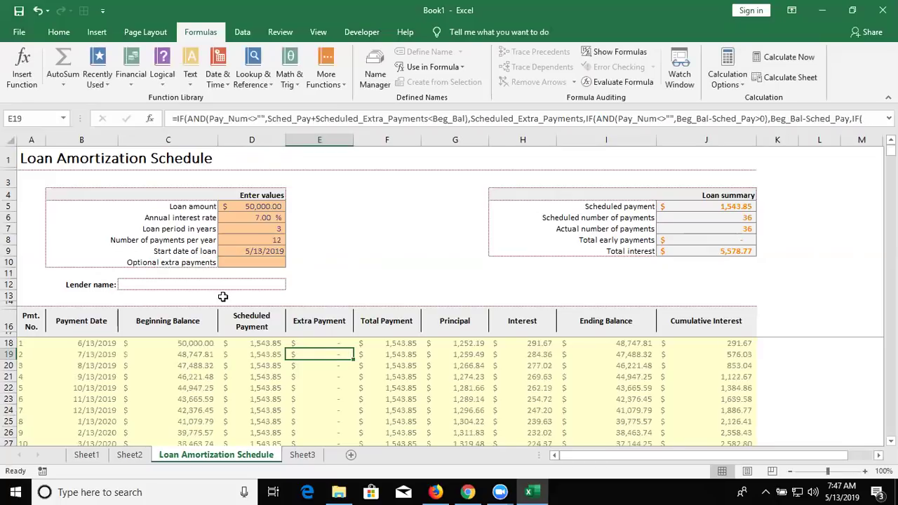
key("shift+Tab")
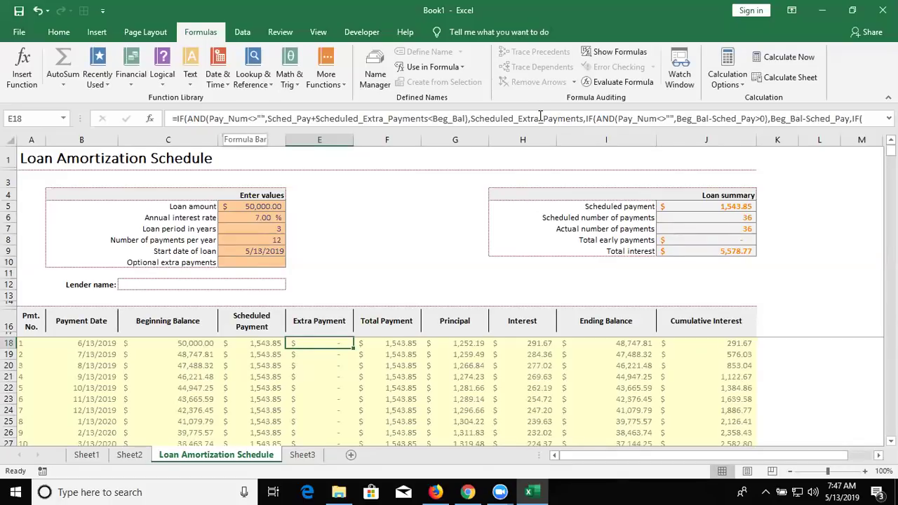
left_click(261, 211)
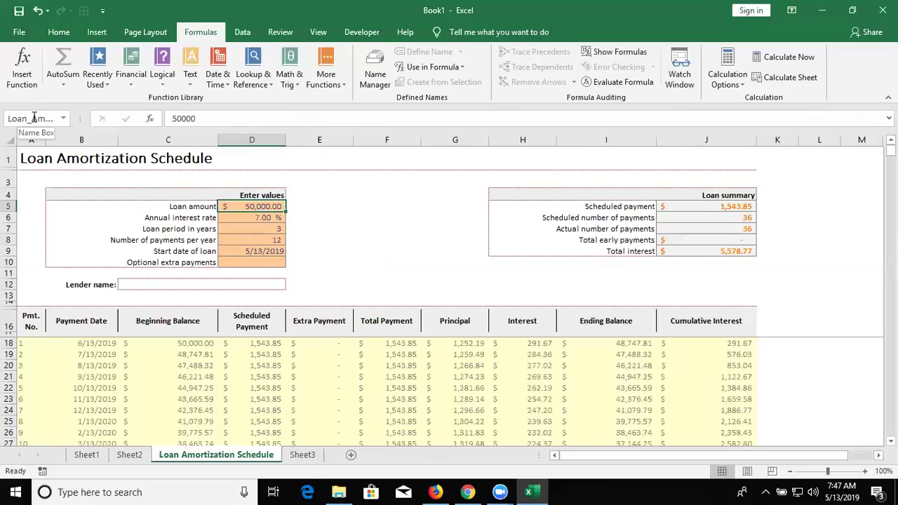
left_click(253, 219)
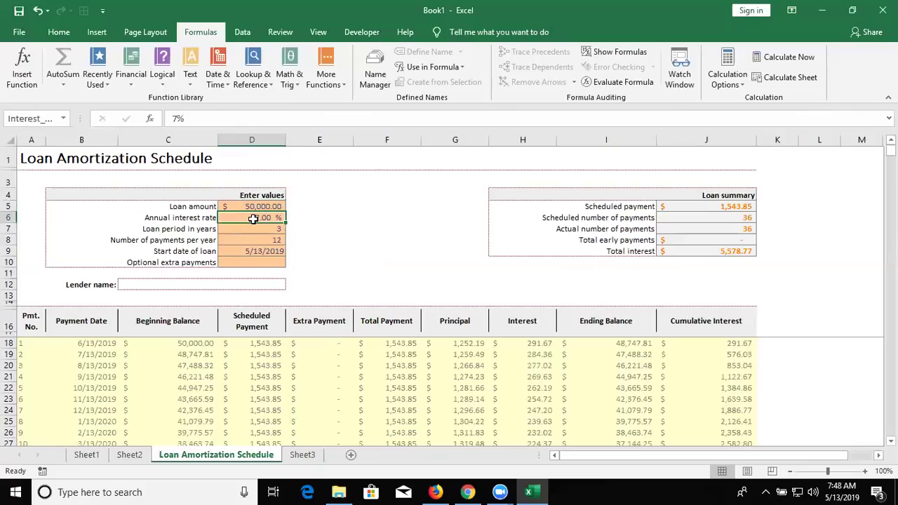
left_click(254, 233)
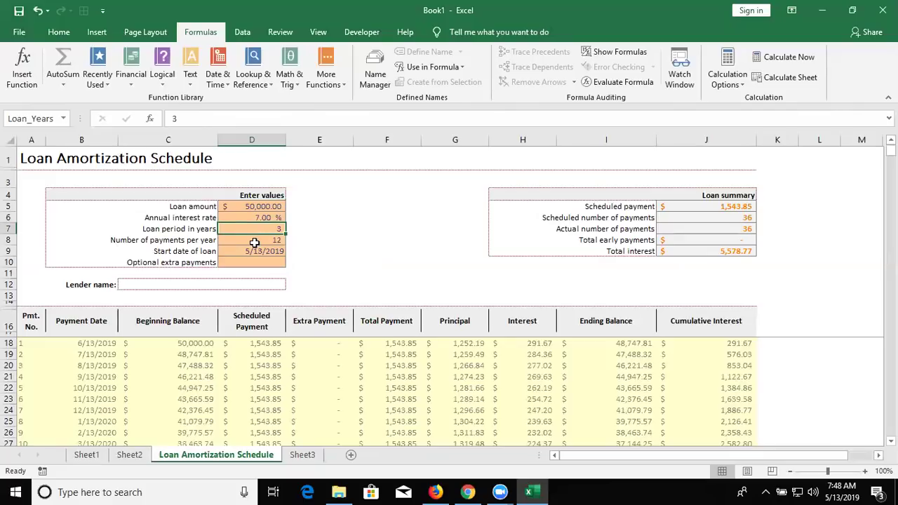
left_click(255, 242)
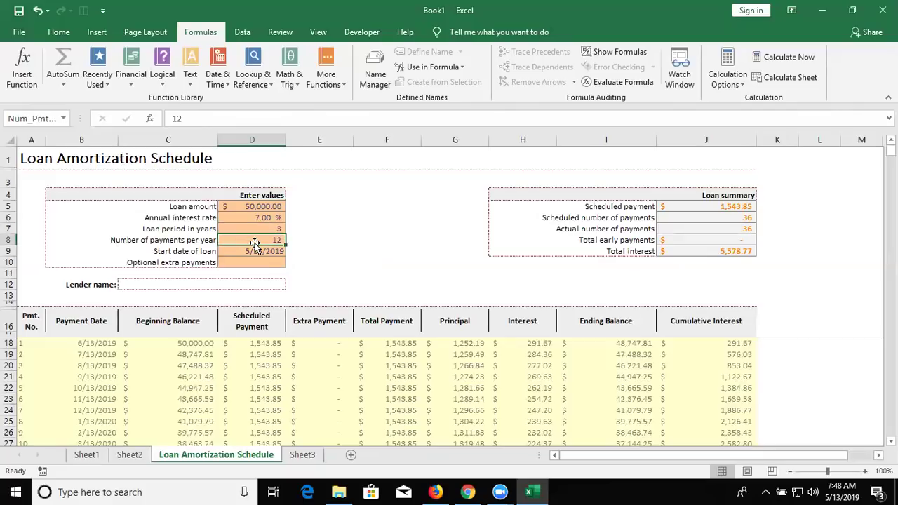
left_click(254, 254)
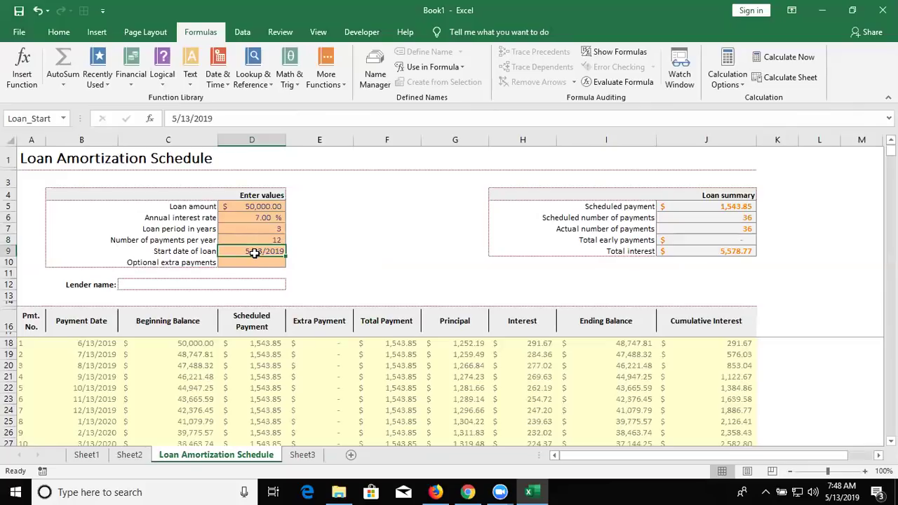
left_click(254, 262)
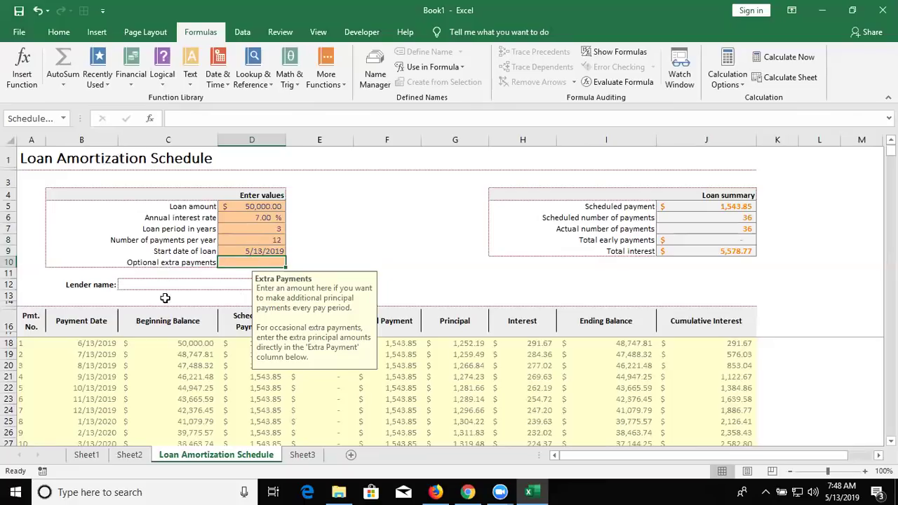
Open Name Manager and inspect Extra_Pay, Beg_Bal, Cum_Int, the Data names, Full_Print and Inc
left_click(382, 83)
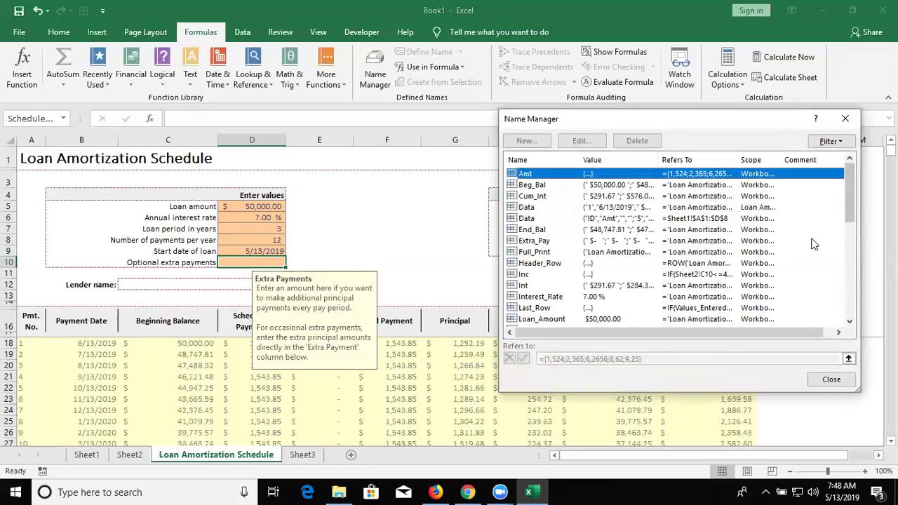
left_click(737, 243)
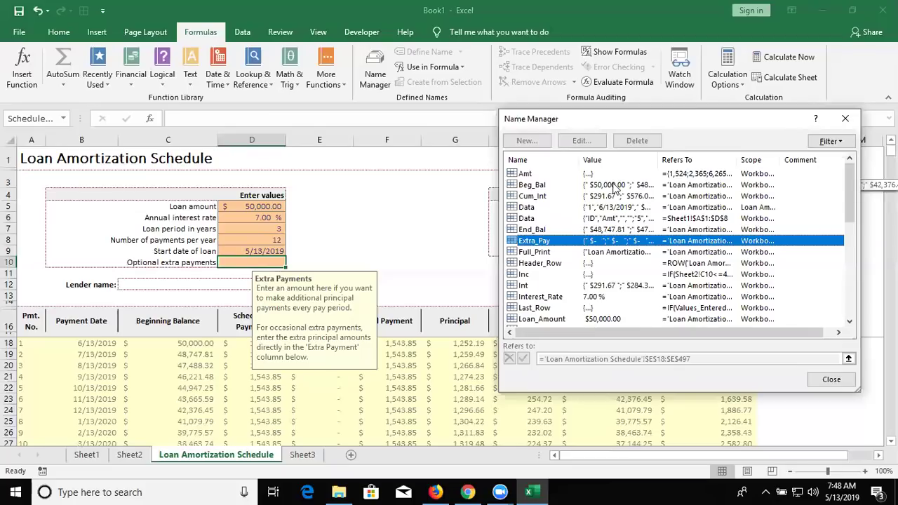
left_click(614, 185)
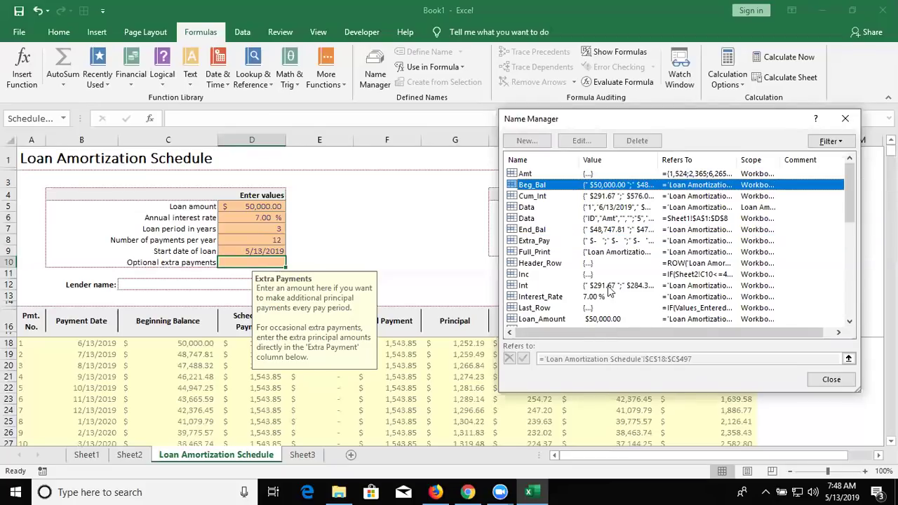
left_click(601, 199)
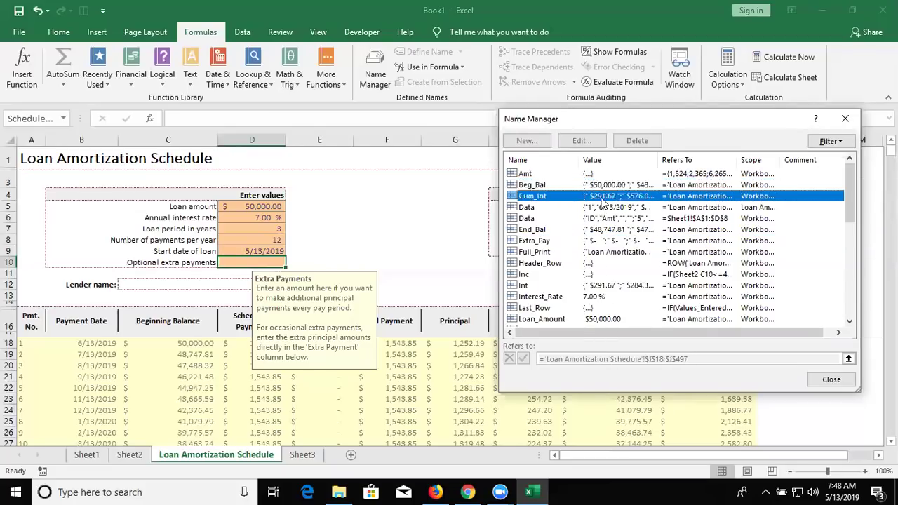
left_click(603, 208)
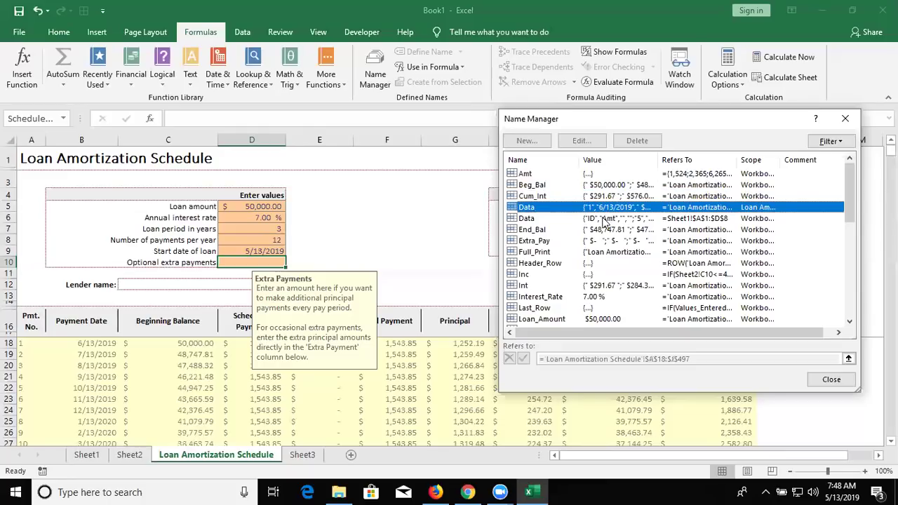
left_click(604, 220)
left_click(607, 241)
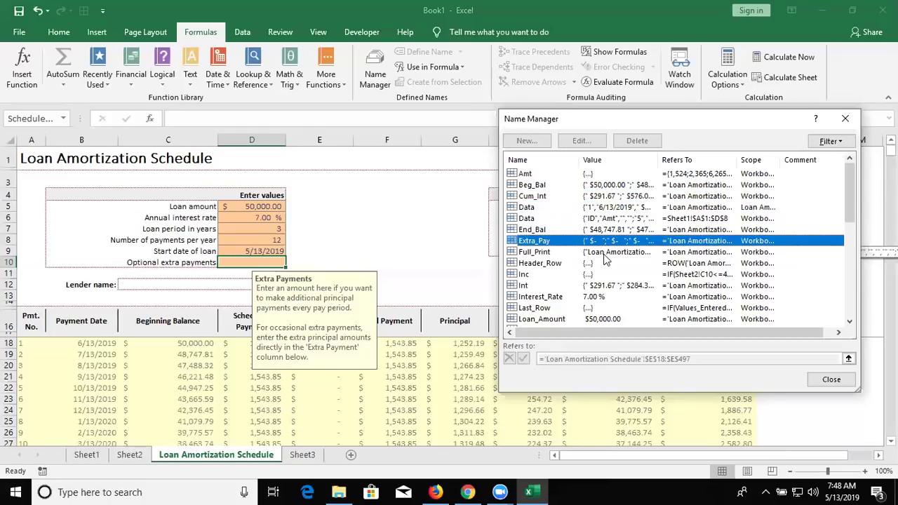
left_click(604, 254)
left_click(605, 275)
Check Int, Interest_Rate, Last_Row, Loan_Amount (D5), Loan_Start (D9), Pay_Date and Number_of_Payments
left_click(605, 286)
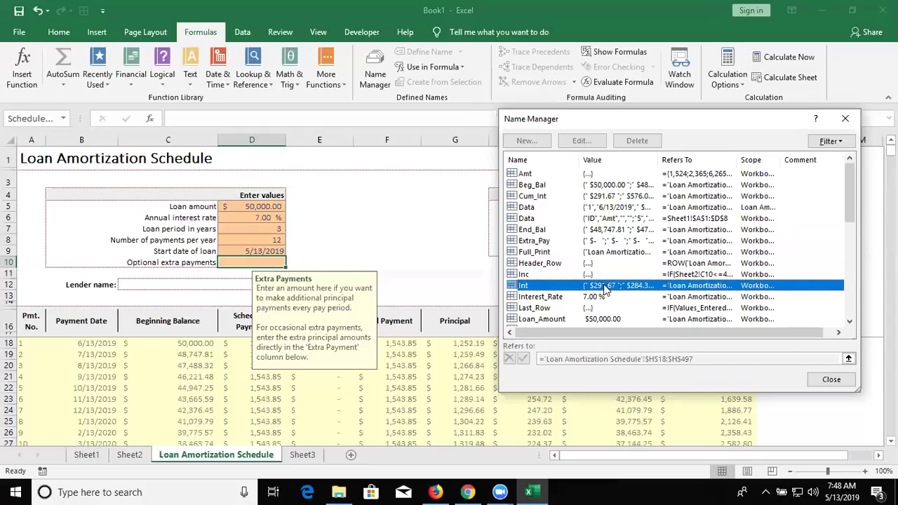
left_click(607, 298)
left_click(602, 310)
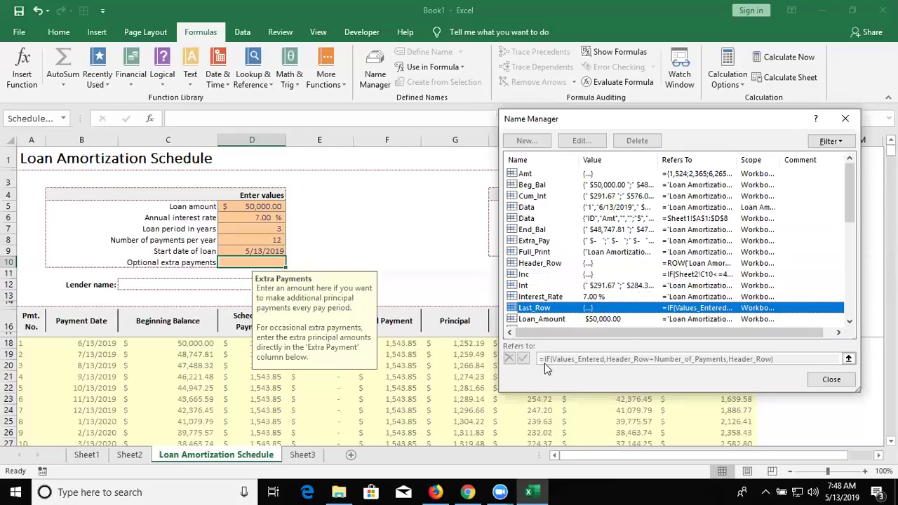
left_click(605, 319)
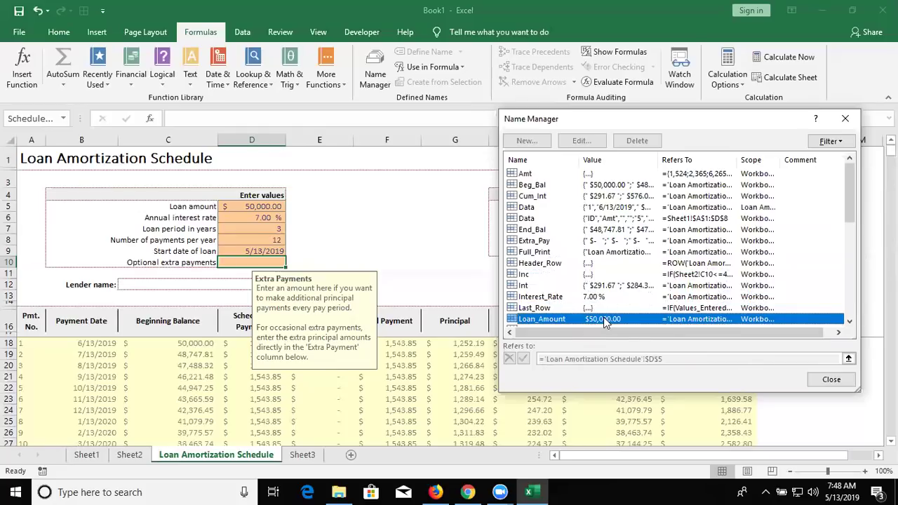
left_click(850, 322)
left_click(850, 322)
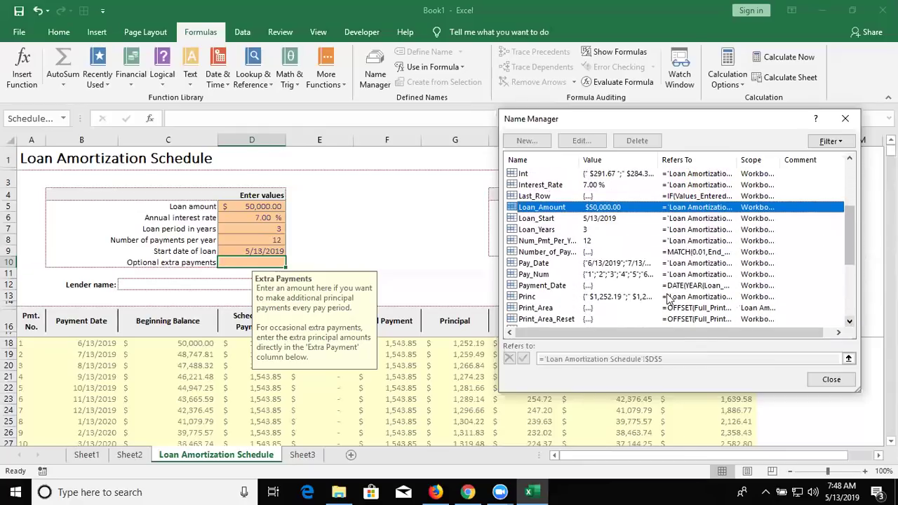
left_click(615, 219)
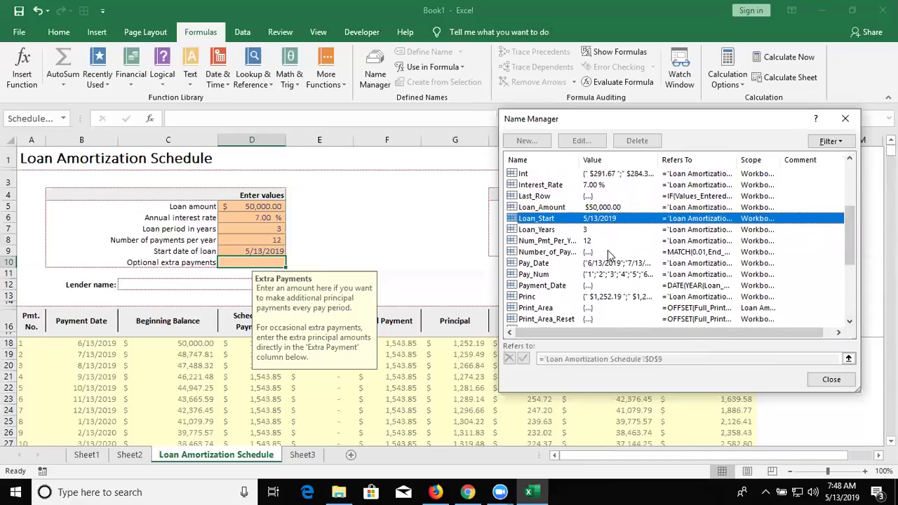
left_click(608, 252)
left_click(608, 263)
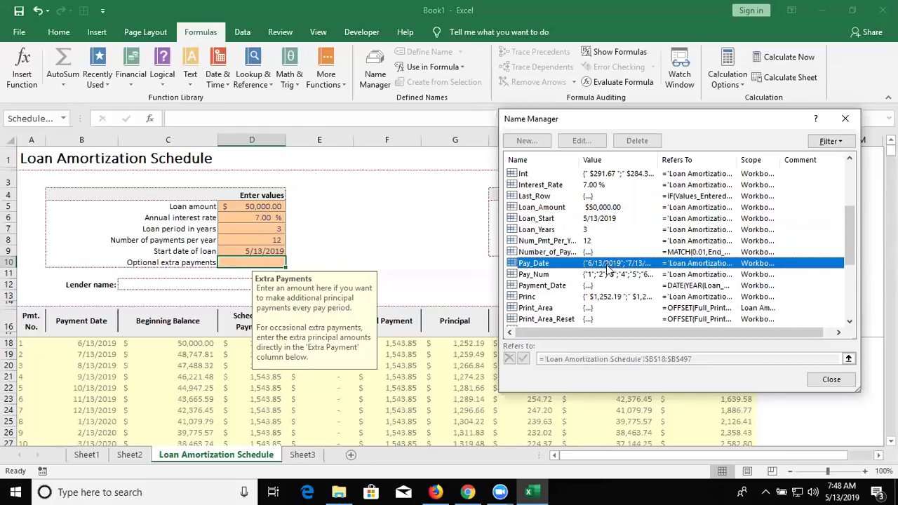
left_click(606, 252)
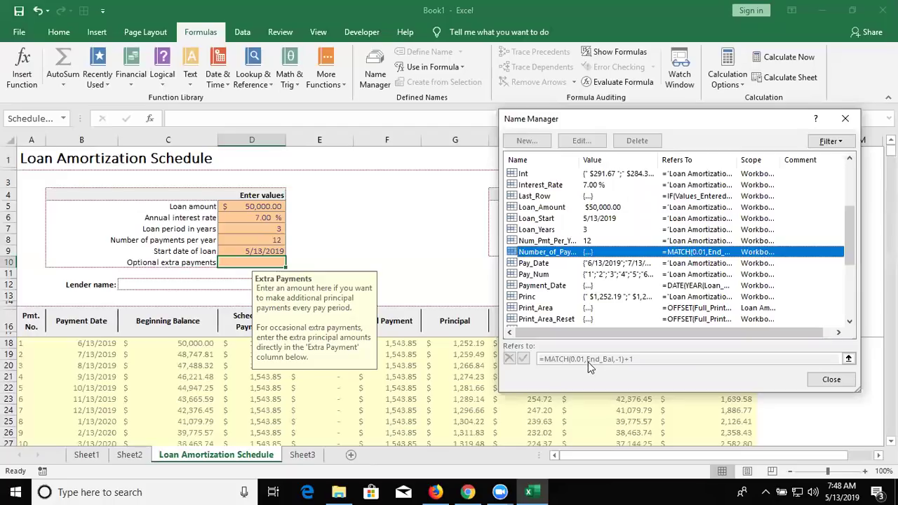
Review Pay_Num, Princ, Print_Area, Print_Area_Reset and the S_3 and S_2 incentive formulas
left_click(591, 277)
left_click(593, 297)
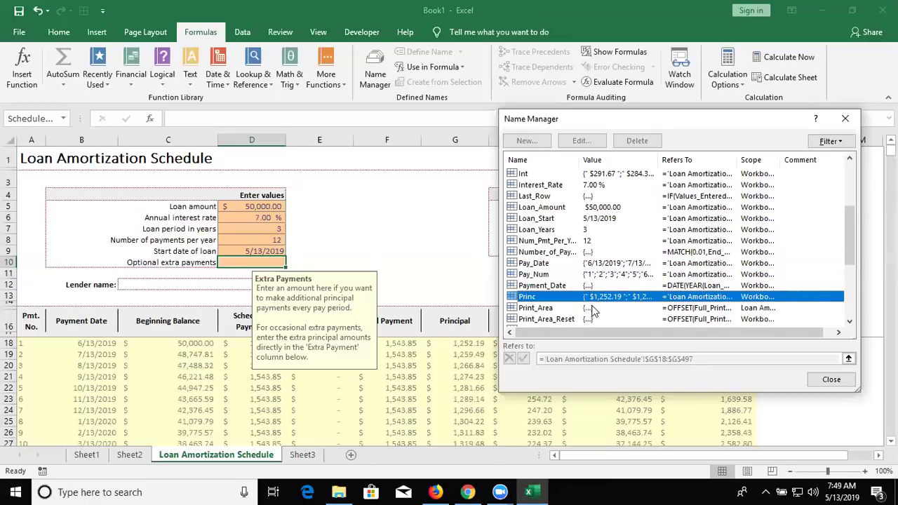
left_click(593, 309)
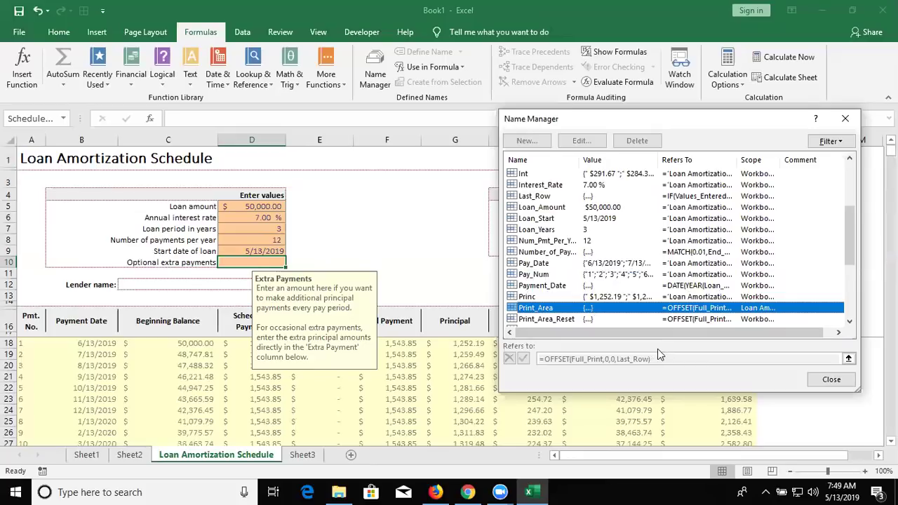
left_click(673, 320)
left_click(849, 321)
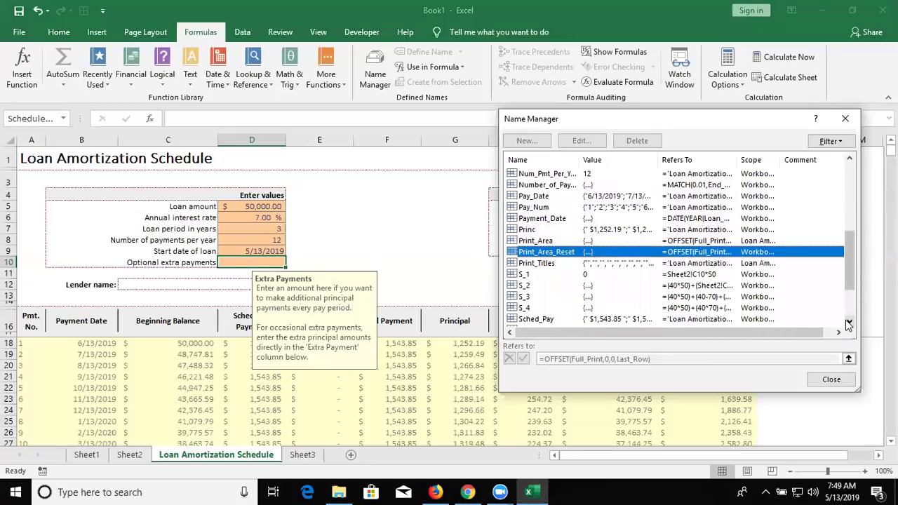
left_click(713, 297)
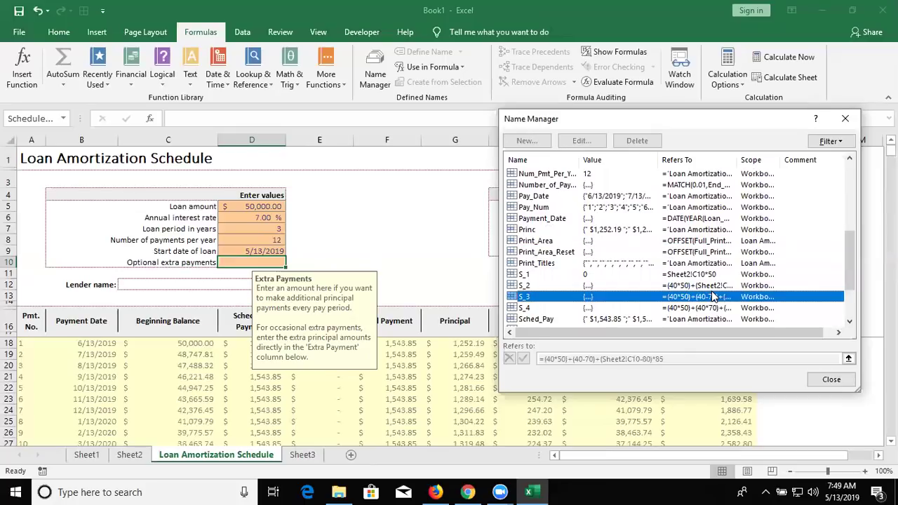
left_click(711, 286)
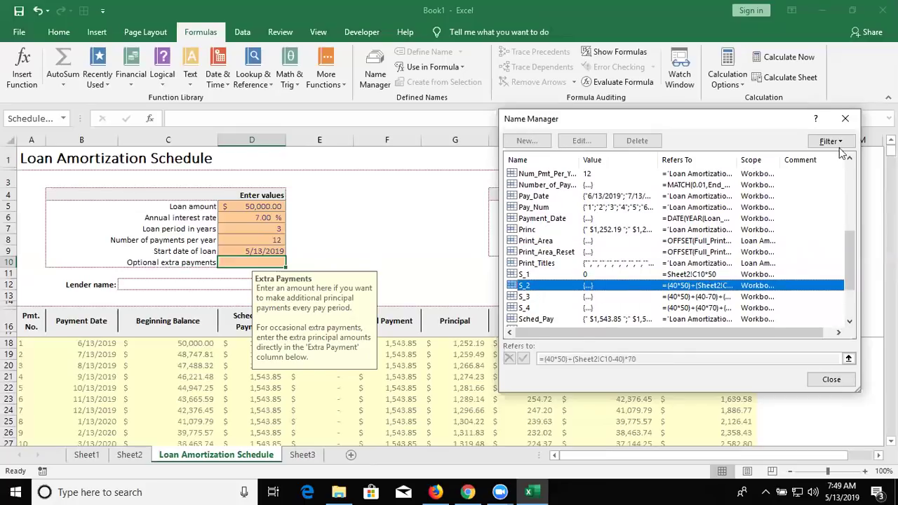
left_click(846, 119)
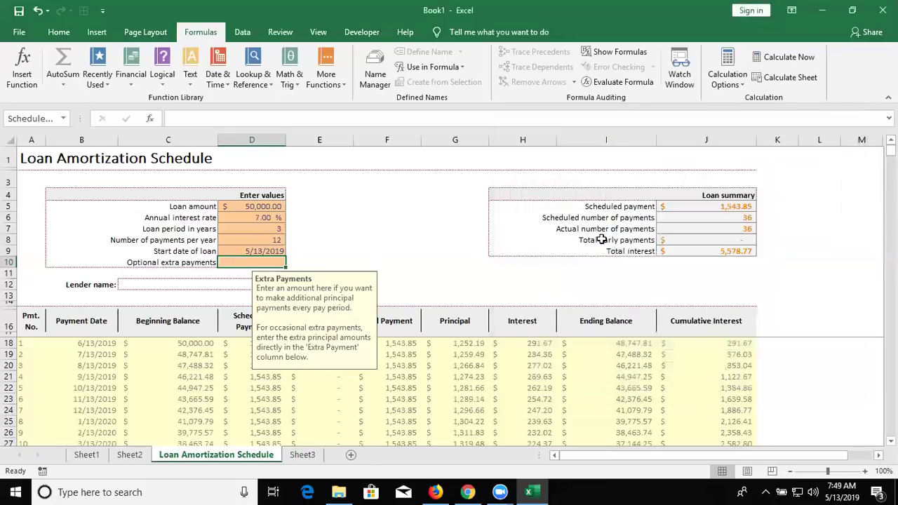
left_click(302, 454)
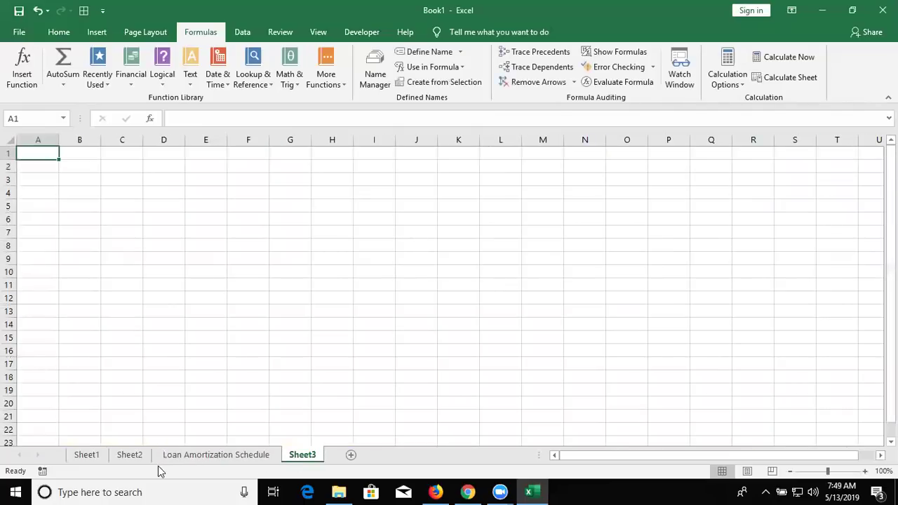
left_click(134, 461)
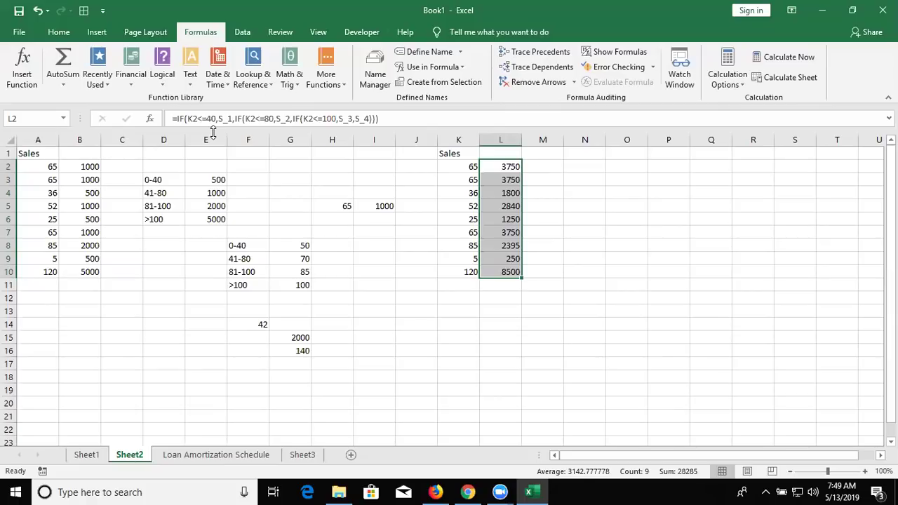
left_click(218, 194)
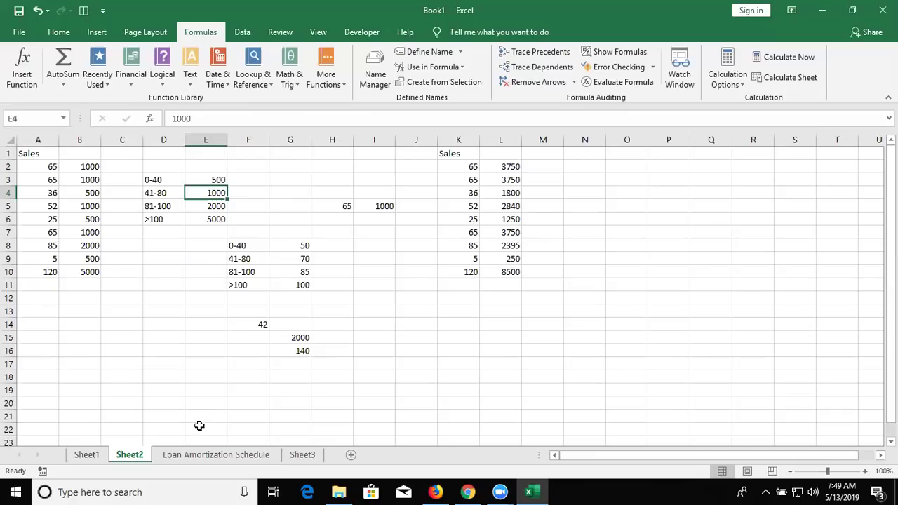
left_click(198, 456)
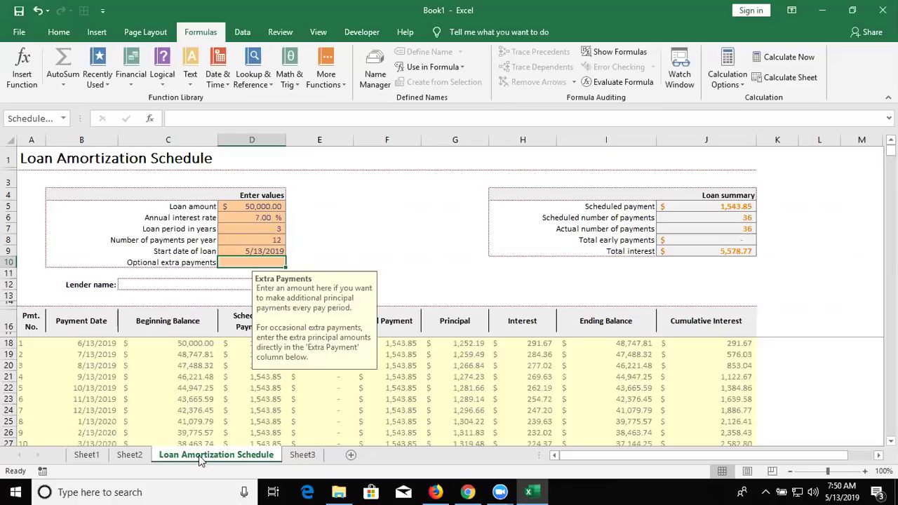
right_click(200, 460)
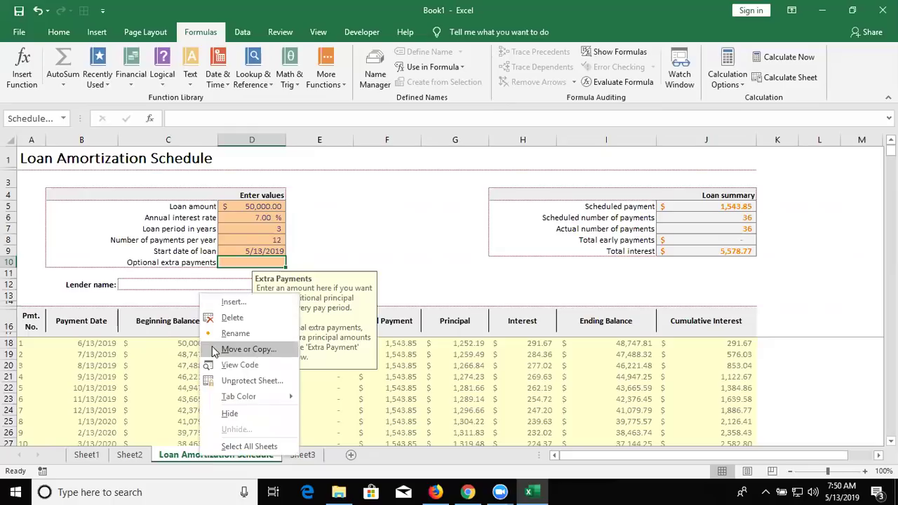
left_click(242, 207)
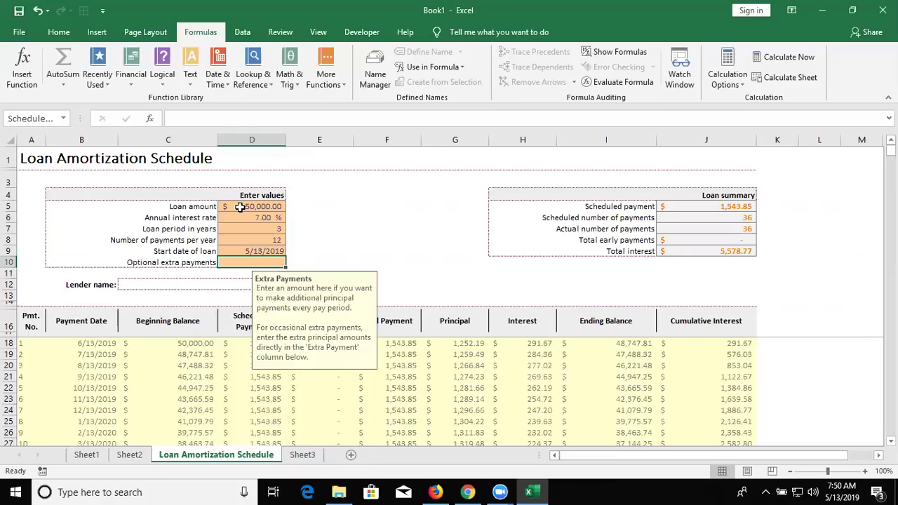
Review Sheet2 formulas in L7, B5 and B4, view Sheet1, then show the desktop
left_click(132, 457)
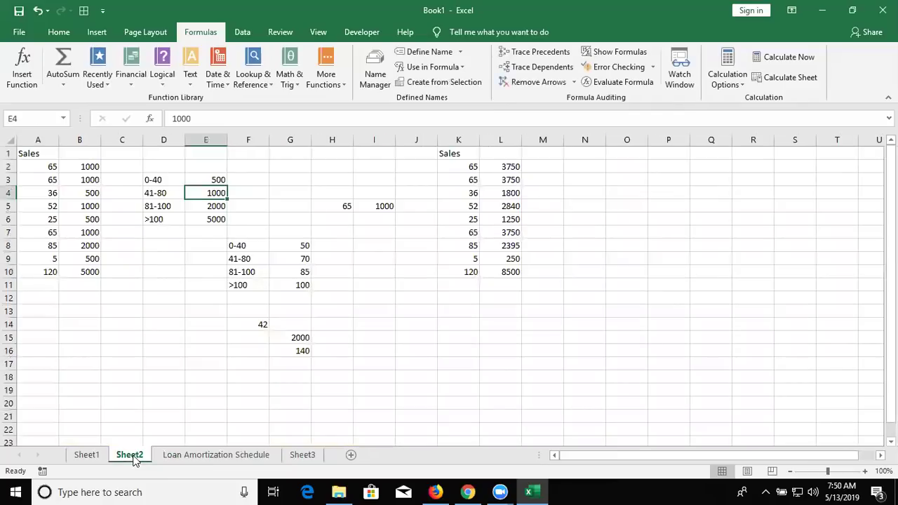
left_click(499, 232)
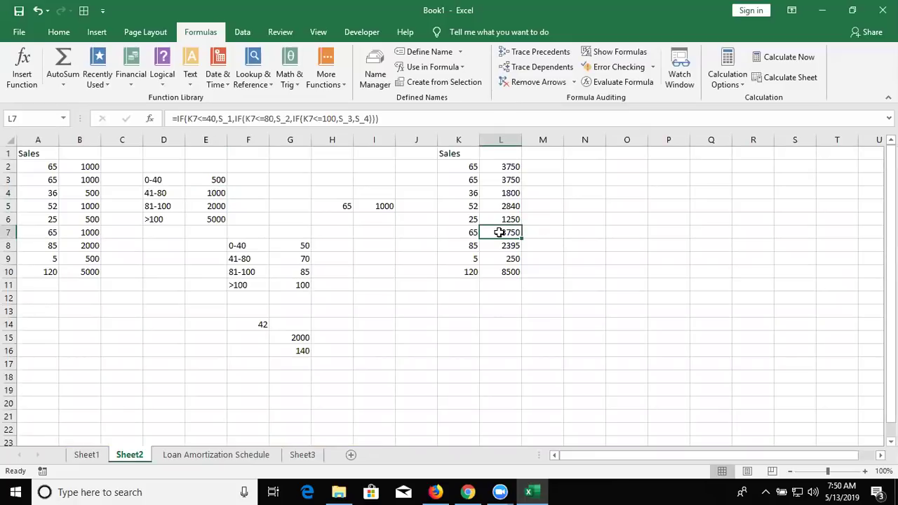
left_click(85, 202)
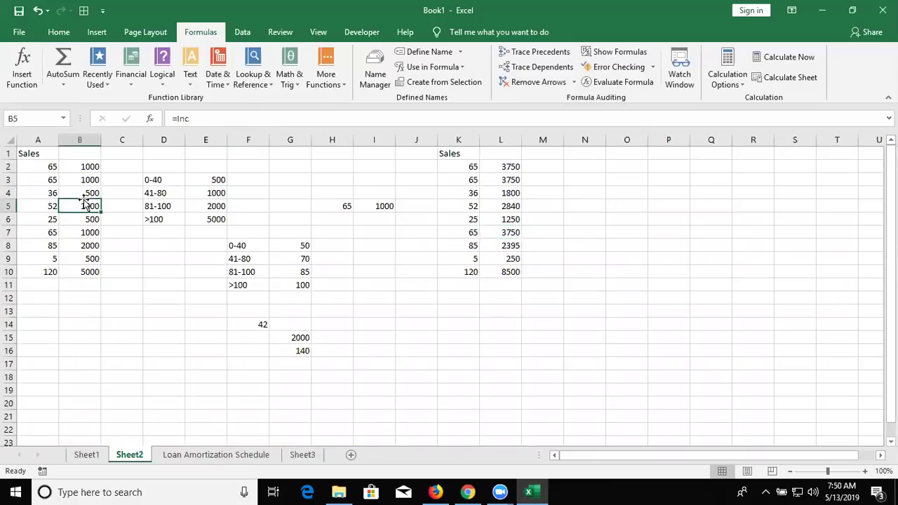
left_click(87, 189)
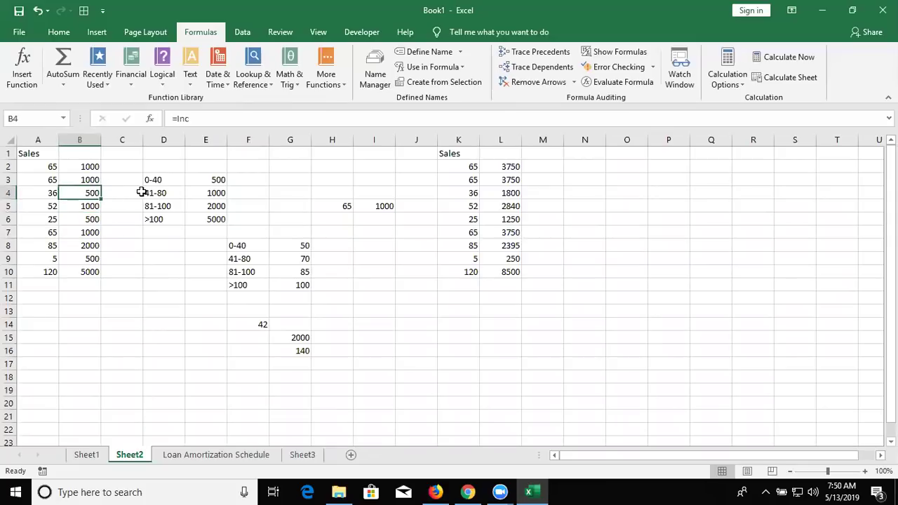
left_click(99, 456)
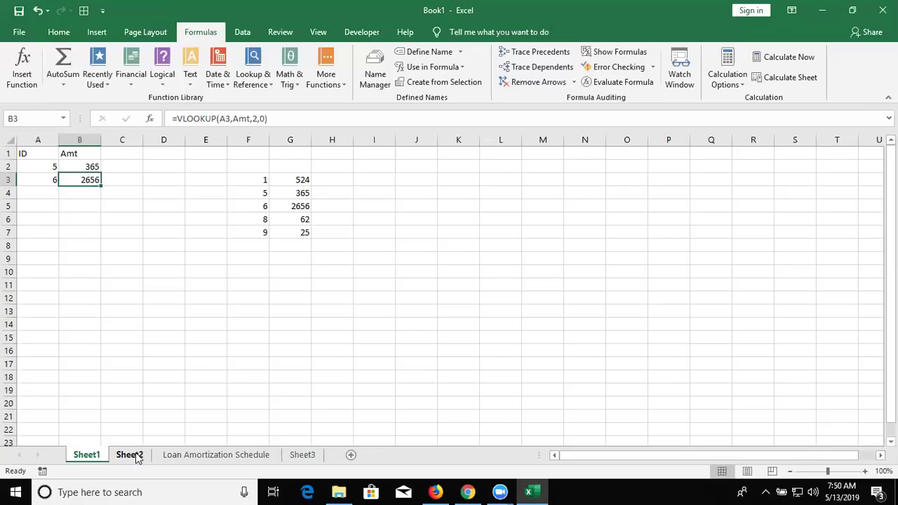
key("super+d")
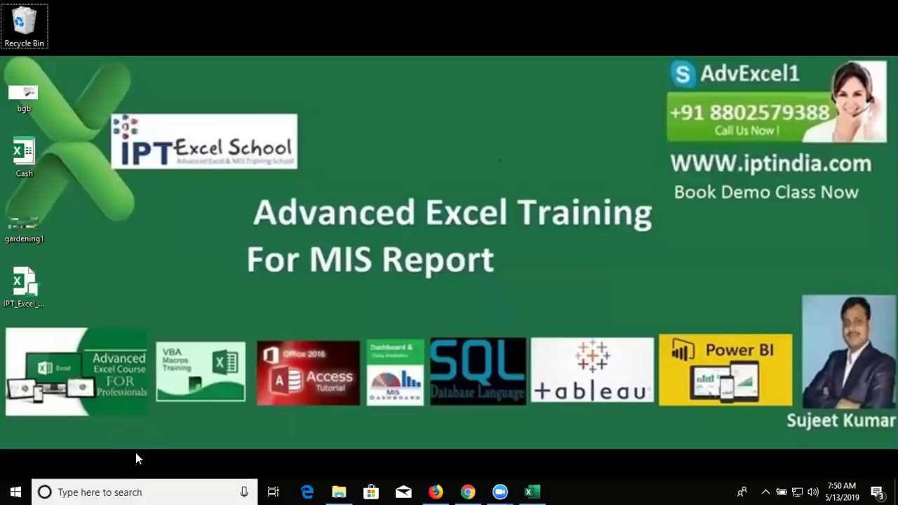